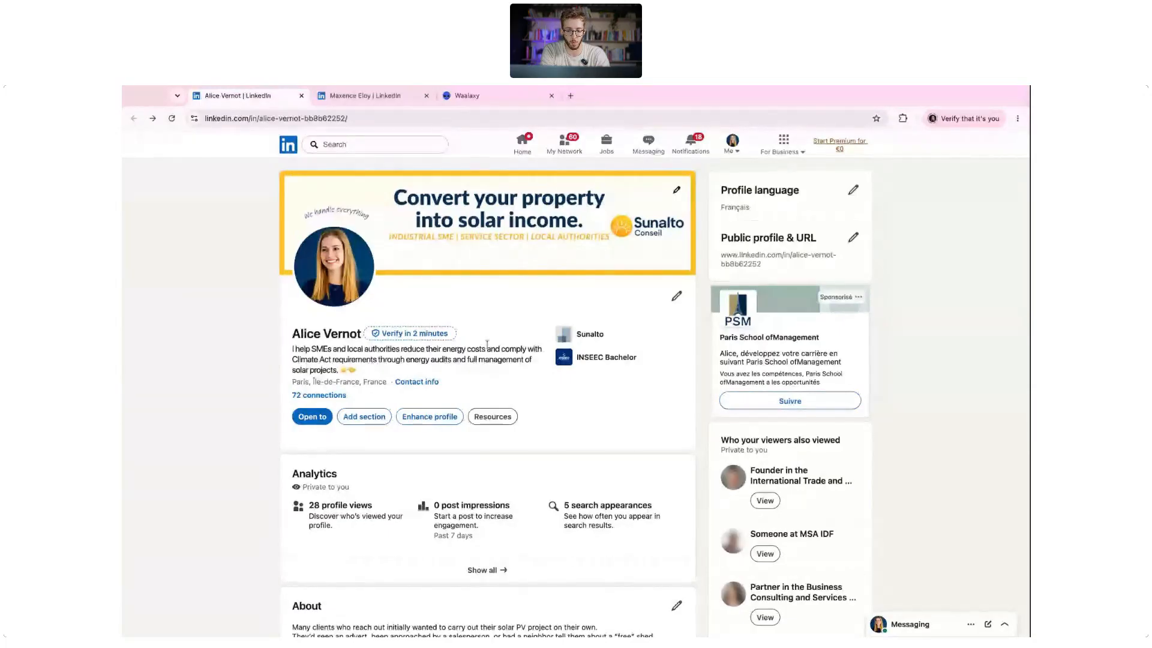
Review the LinkedIn profile's headline, About text and Featured links
triple_click(302, 348)
click(385, 376)
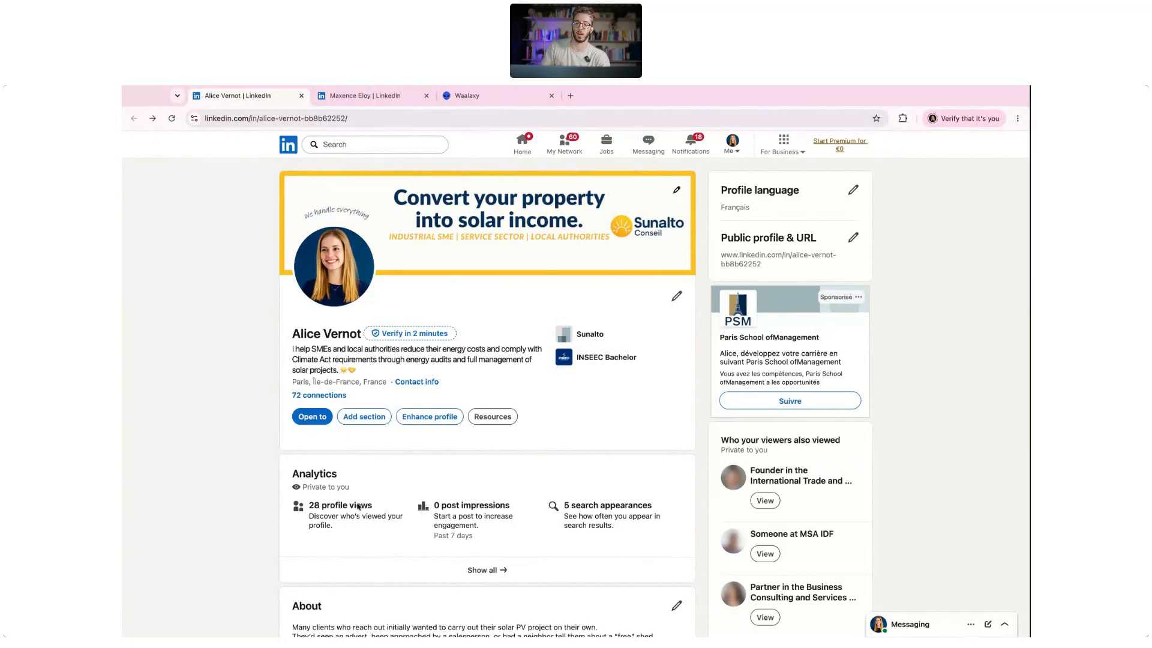
scroll(439, 513, down, 1)
scroll(439, 513, down, 6)
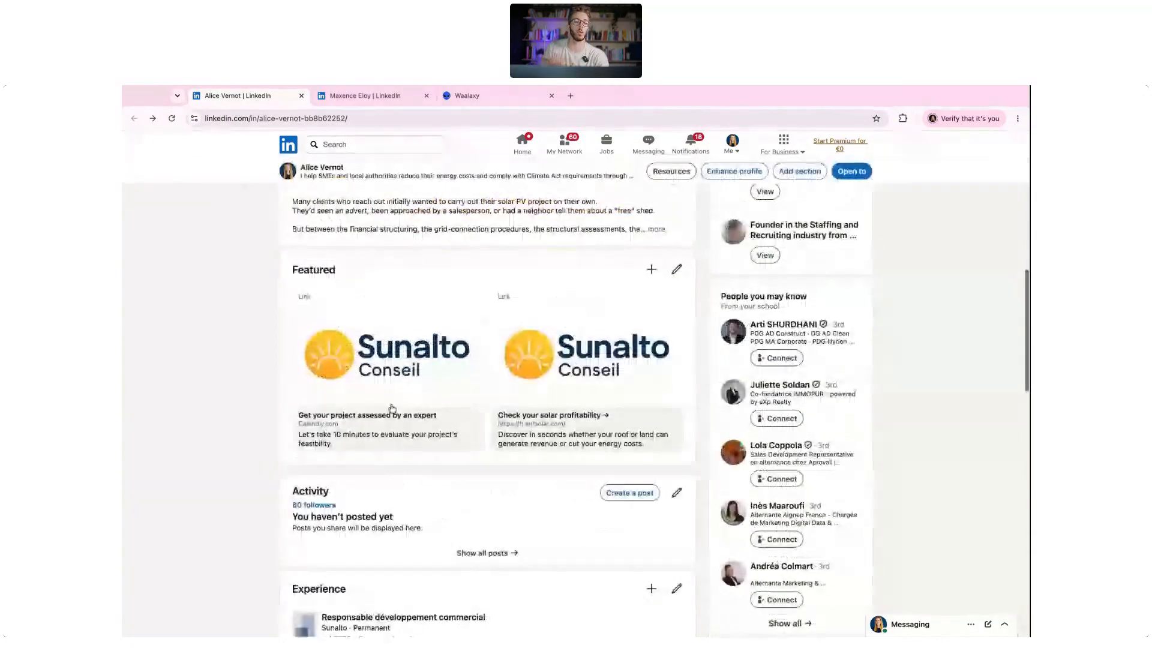
scroll(491, 355, up, 7)
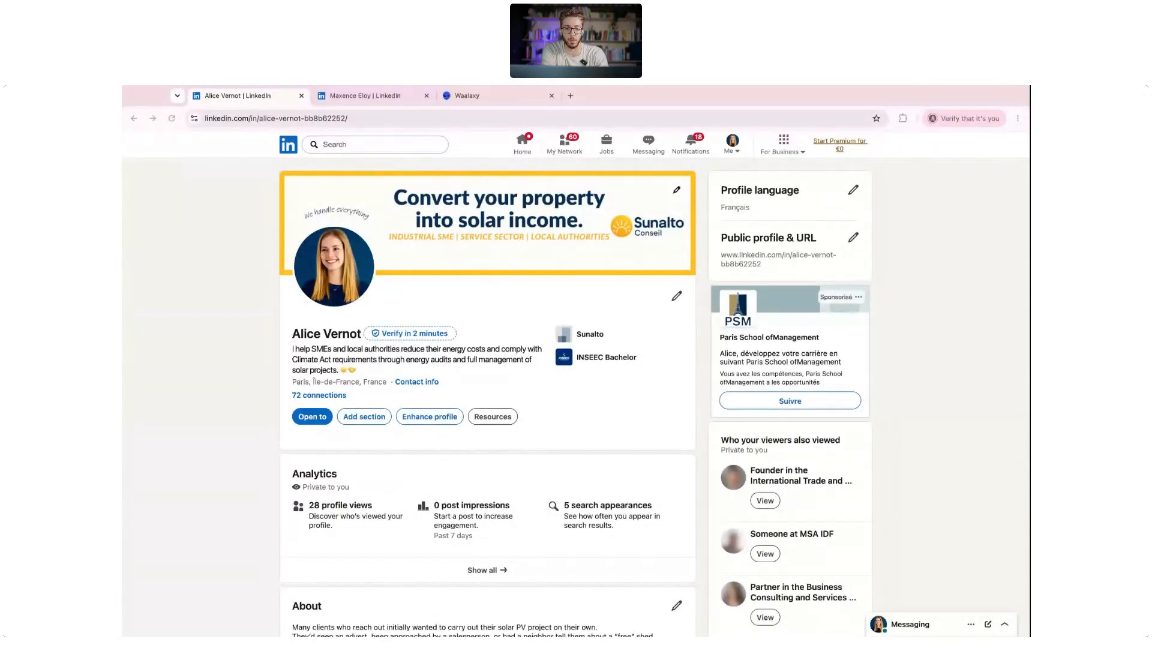
Switch to Waalaxy and review the prospect import options available for My First List
click(474, 96)
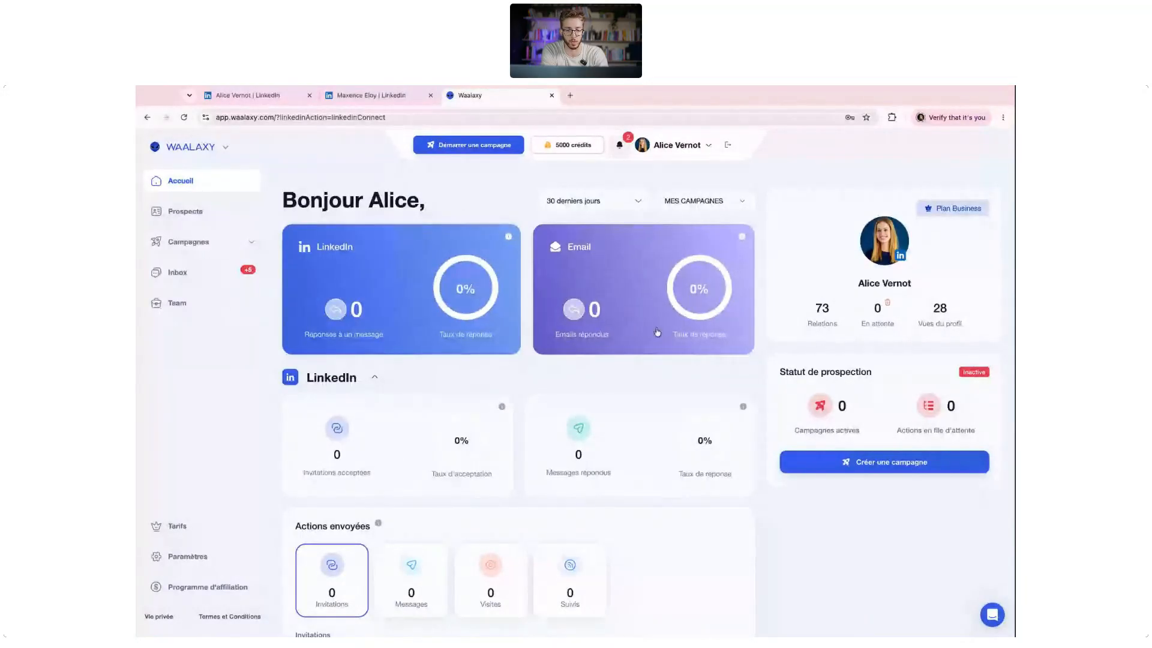
click(205, 213)
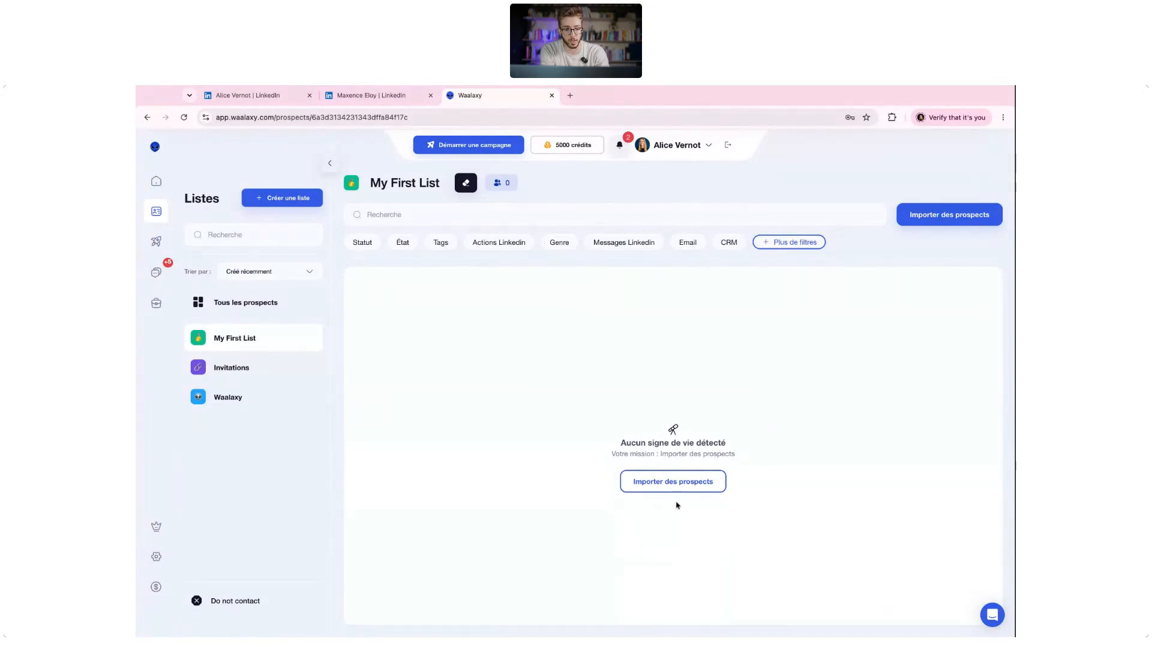
click(906, 215)
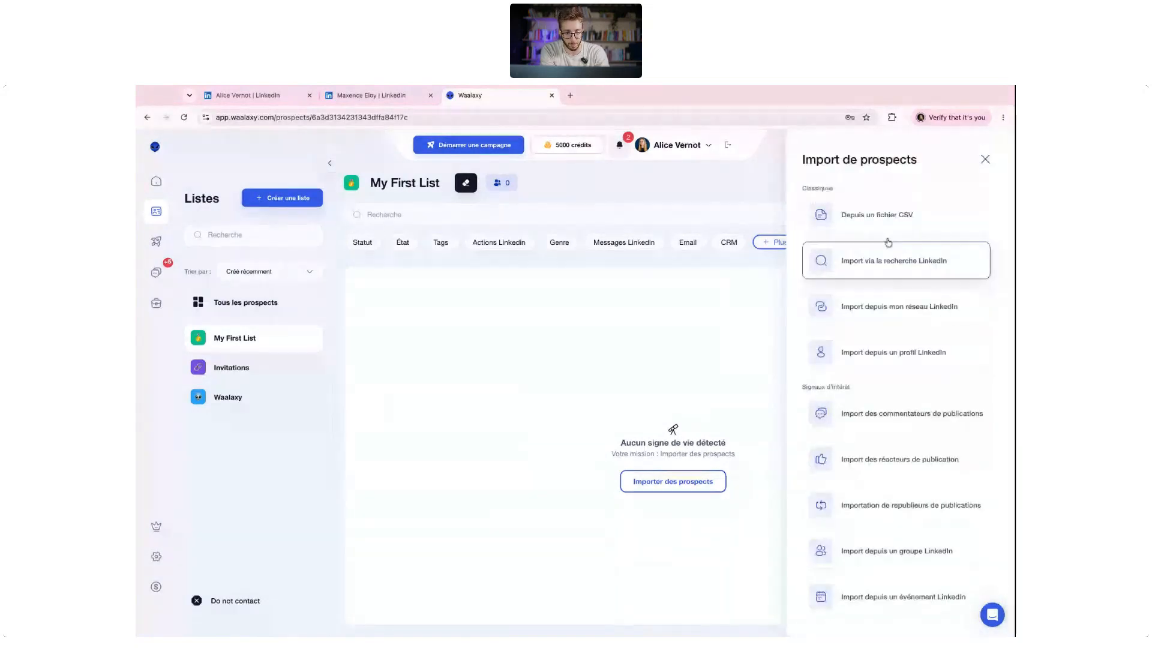
scroll(881, 276, down, 2)
scroll(879, 299, up, 2)
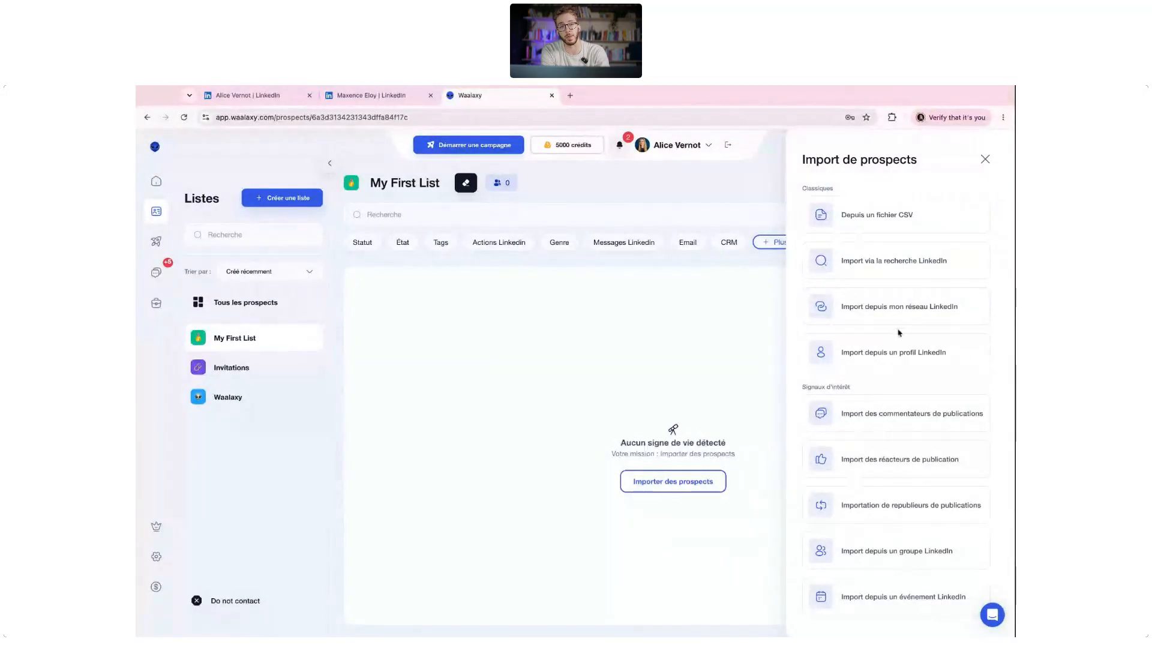
scroll(899, 333, down, 2)
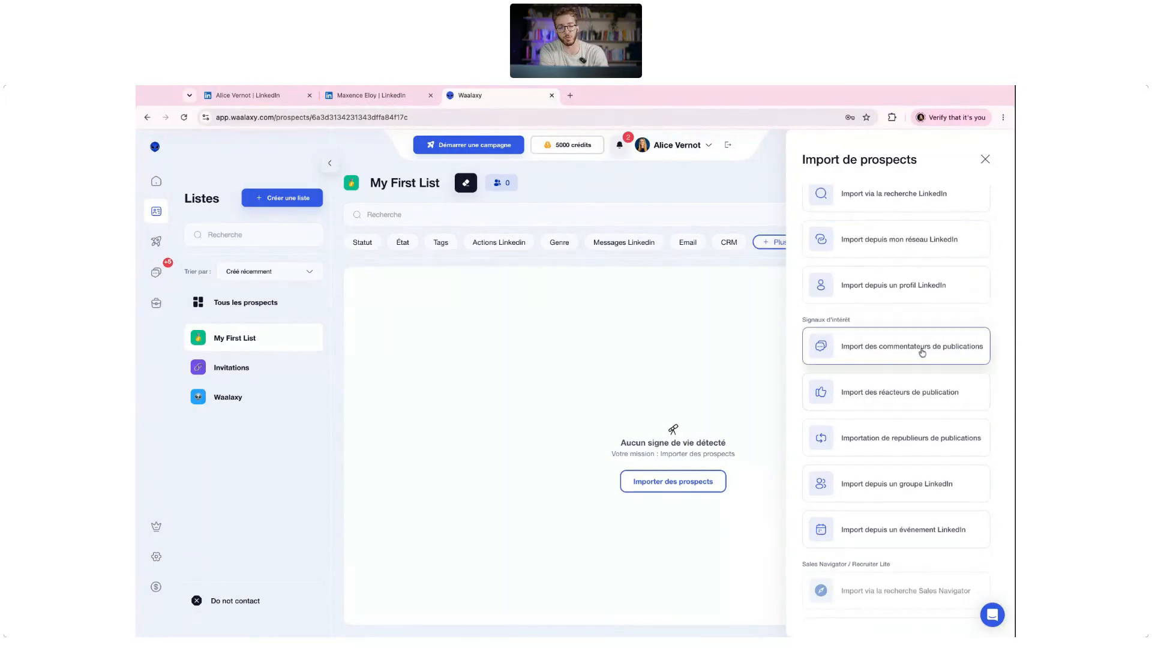
scroll(912, 403, down, 1)
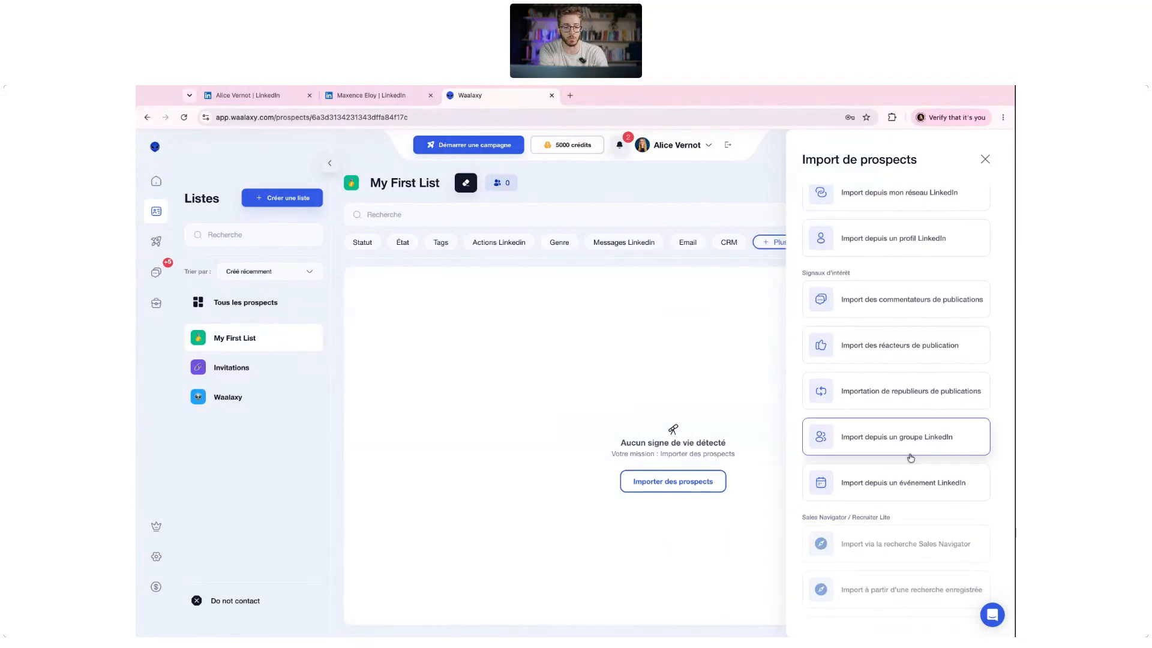
Preview the LinkedIn event import form, cancel it, and look over the remaining import sources before closing them
click(898, 477)
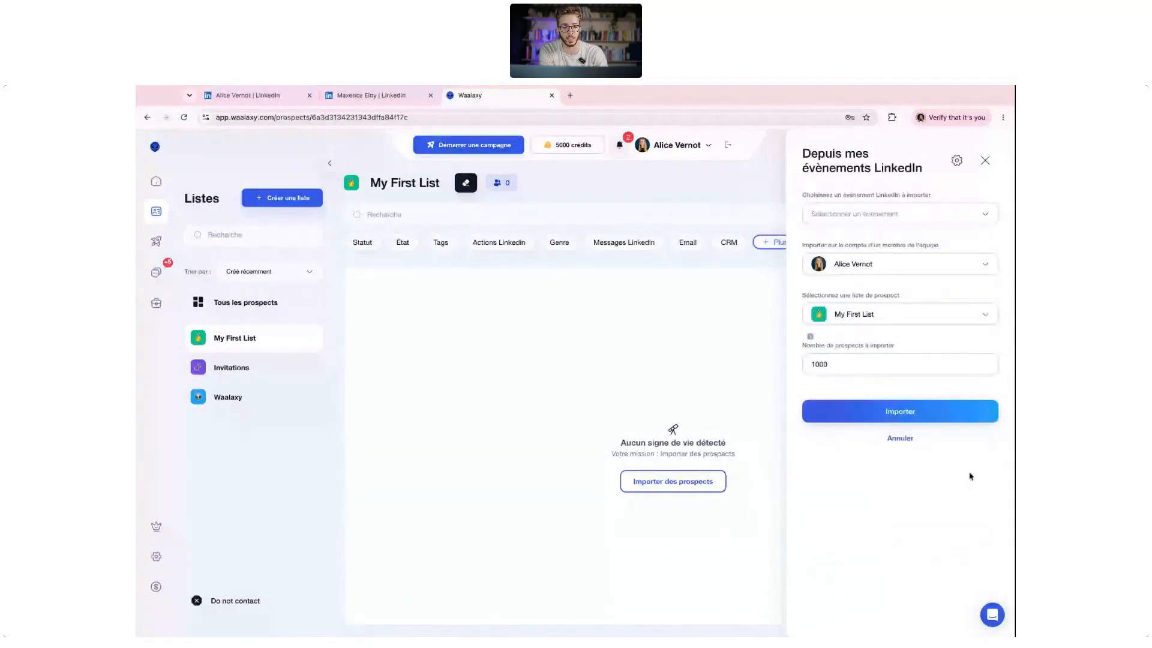
click(903, 438)
scroll(918, 515, down, 2)
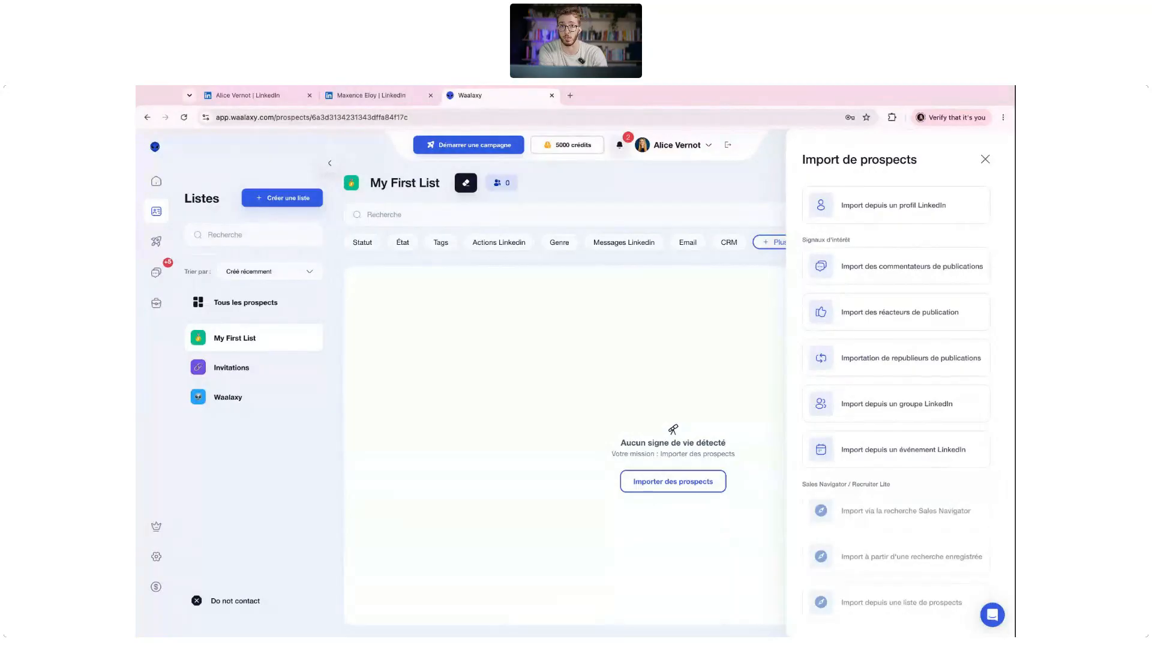
scroll(850, 398, up, 3)
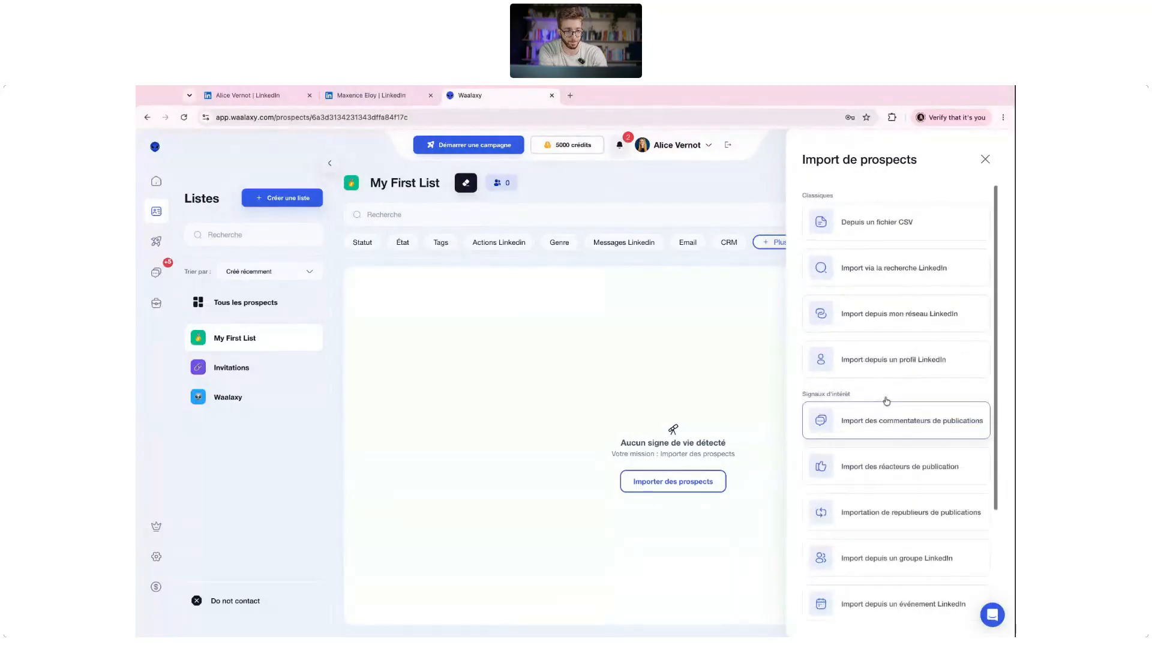
click(985, 159)
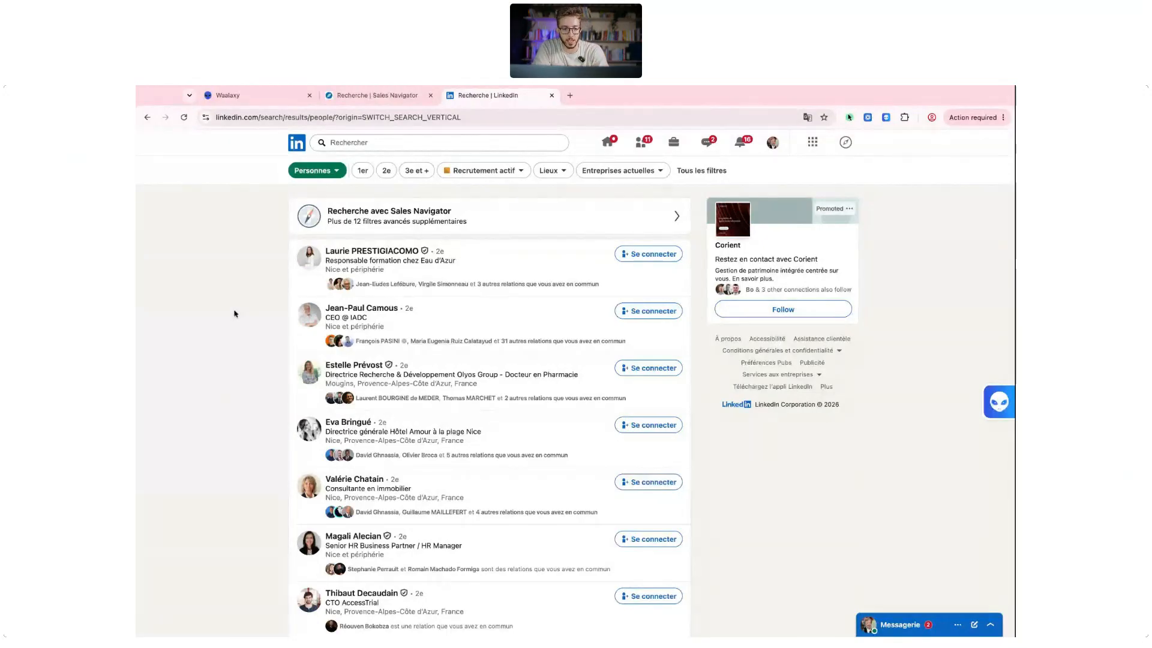
Look through the complete set of filters for the LinkedIn people search, down to the keyword fields, and close it
click(701, 170)
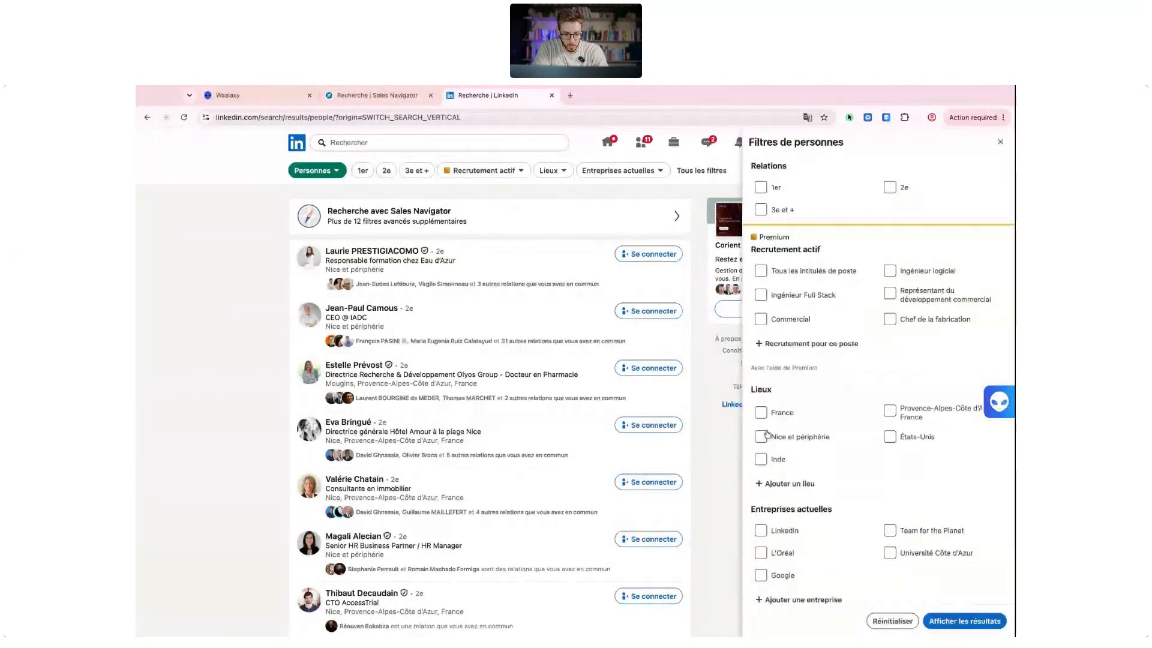
scroll(766, 433, down, 10)
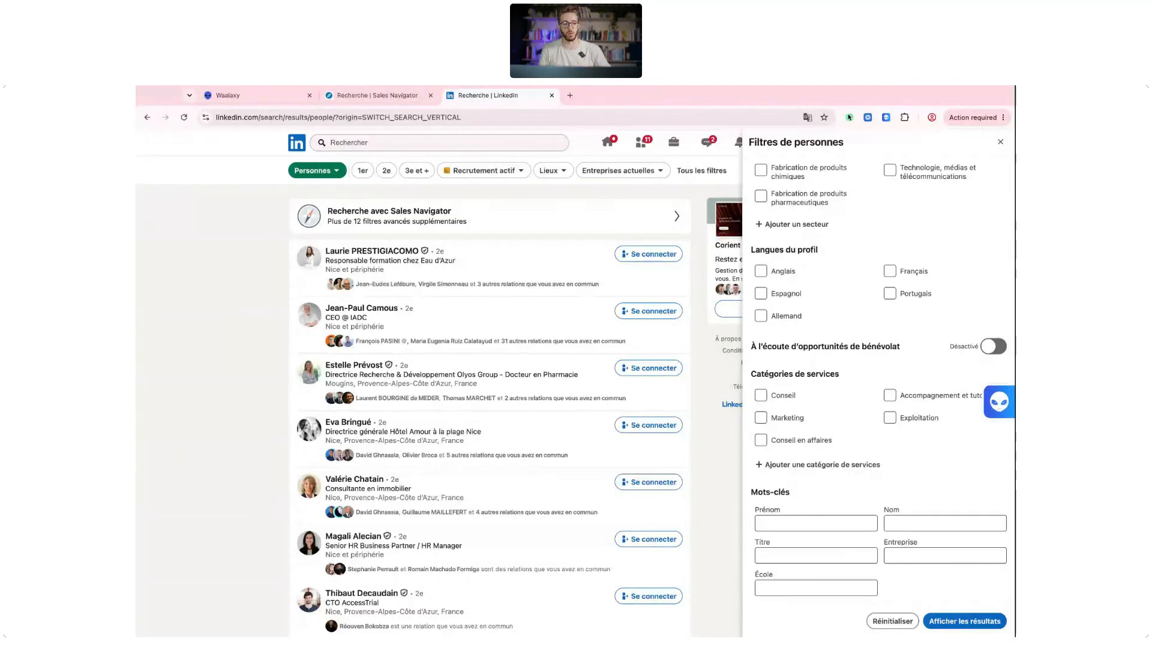
click(824, 549)
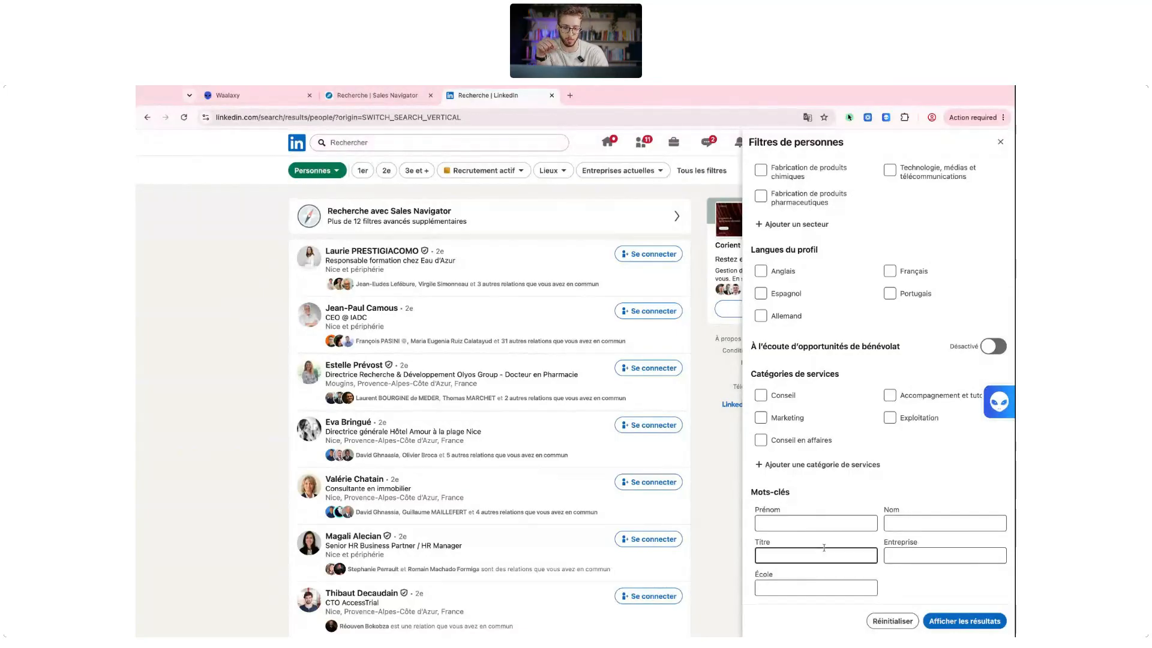
click(1000, 143)
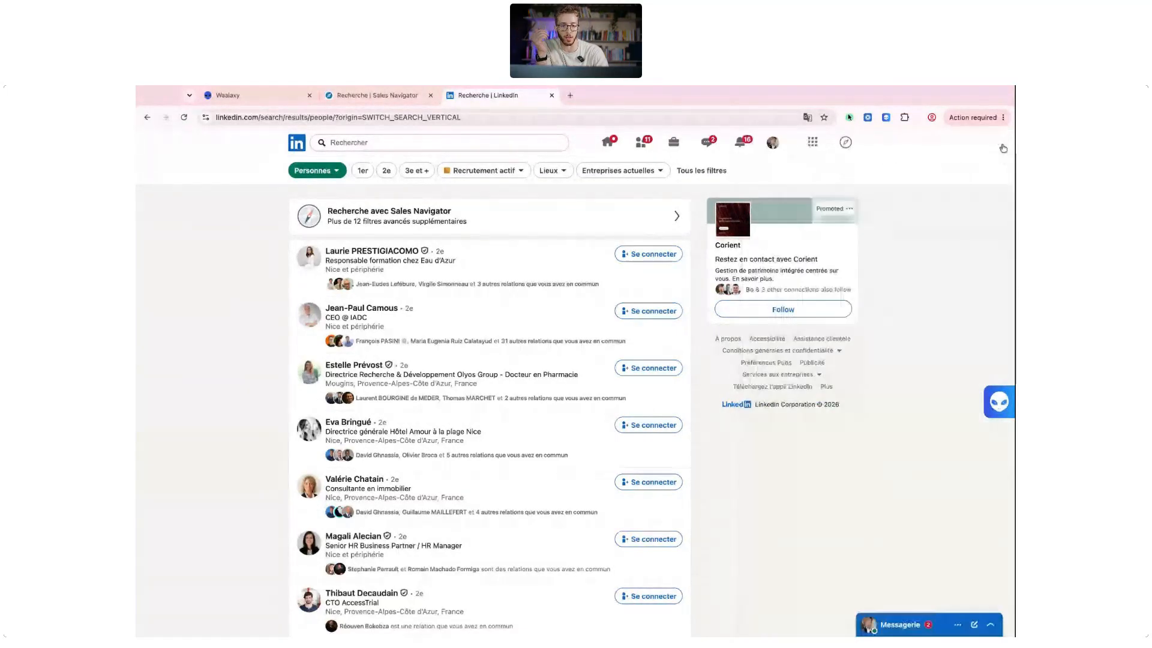
Reopen the full people filters and go to the Titre field in the Mots-clés section
click(690, 174)
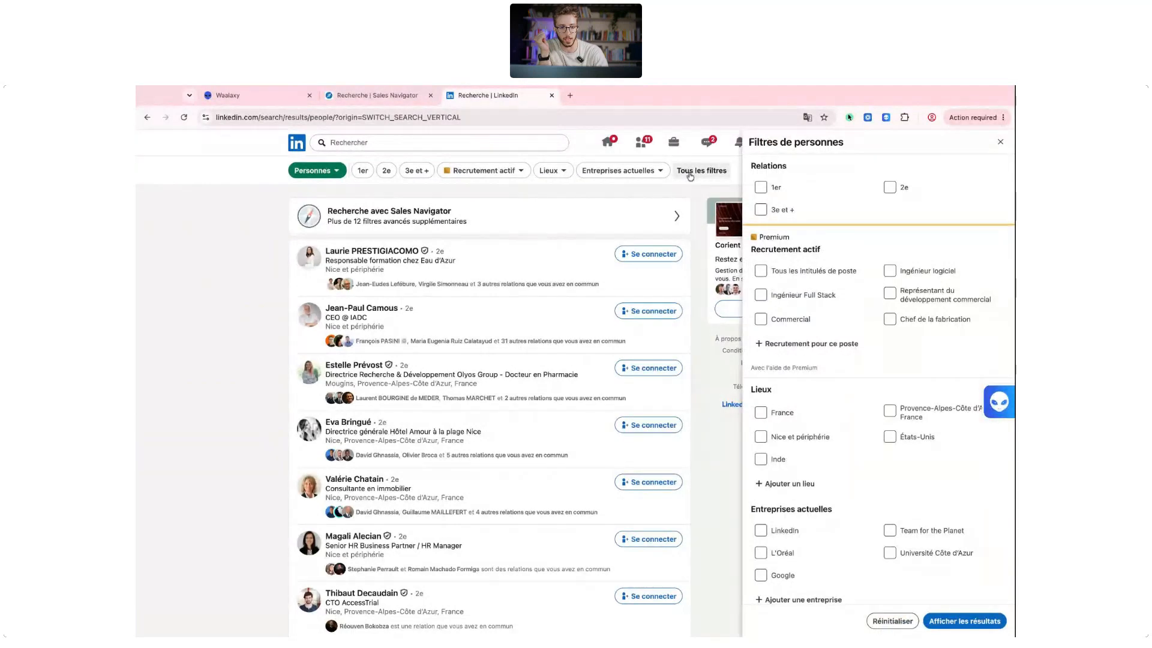
scroll(830, 535, down, 10)
scroll(829, 534, down, 2)
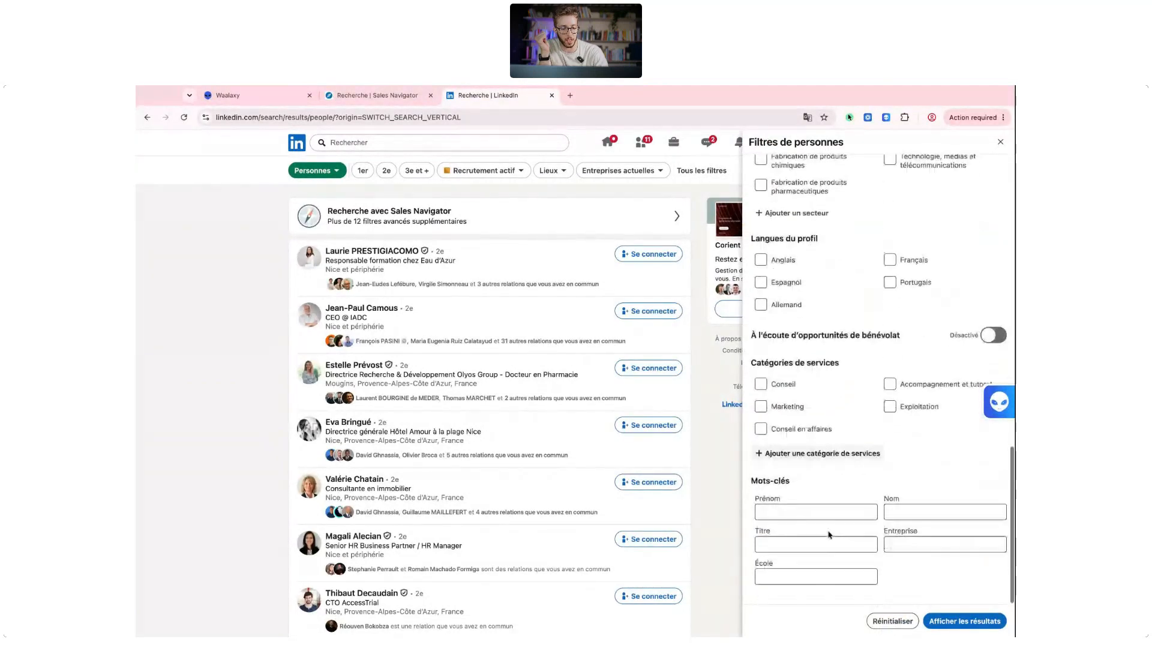
mouse_move(781, 492)
mouse_down()
mouse_move(750, 492)
mouse_move(791, 492)
mouse_up()
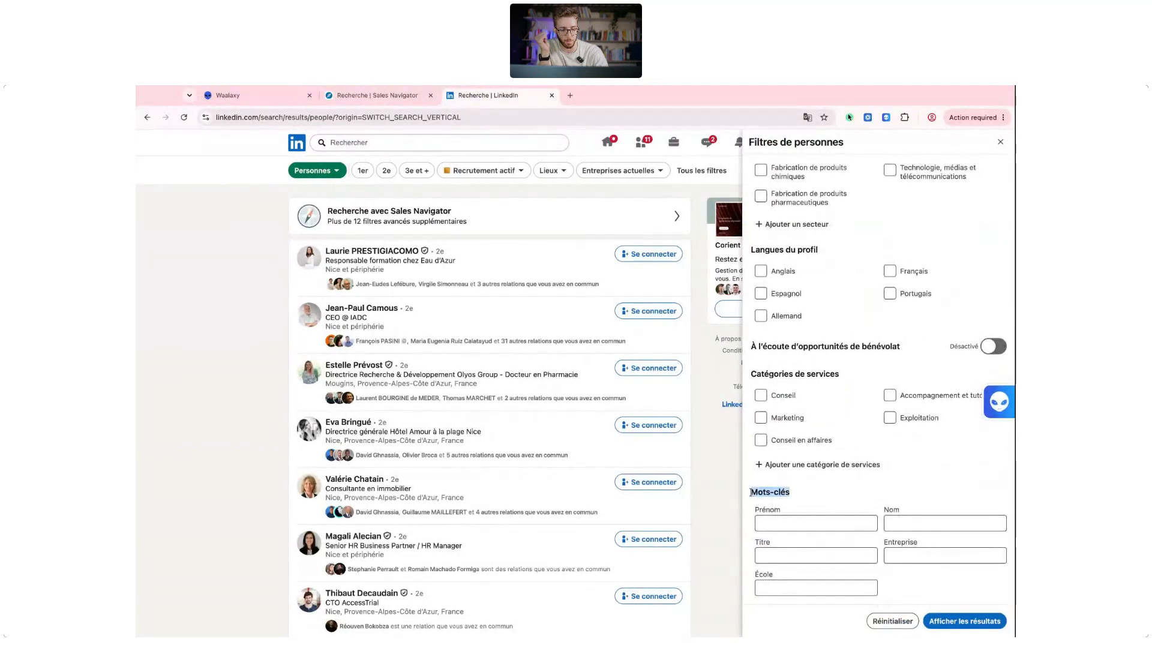
click(798, 496)
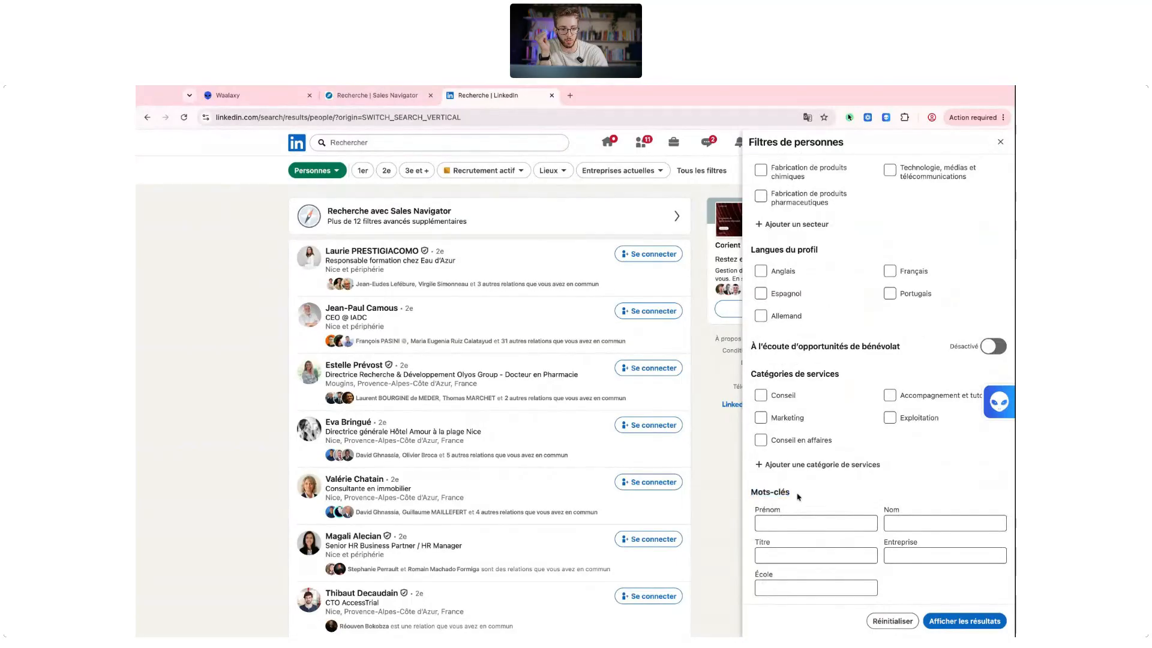
click(795, 553)
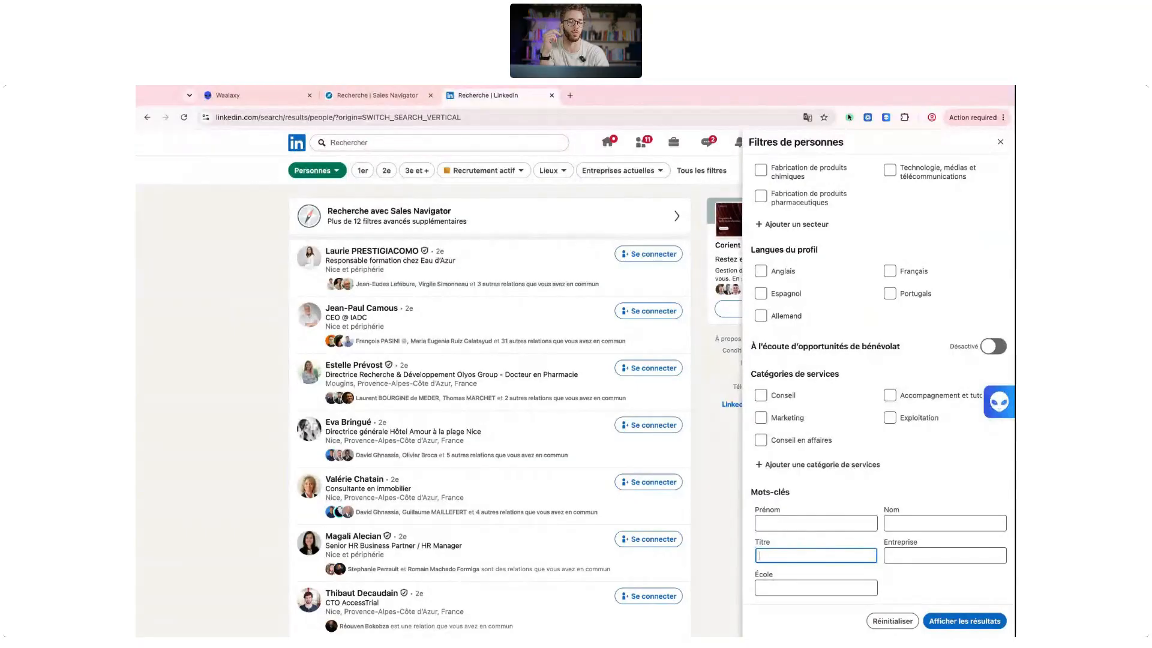
Check the sector, profile language and Lieux filter choices, then close the filters without applying any
scroll(816, 539, up, 2)
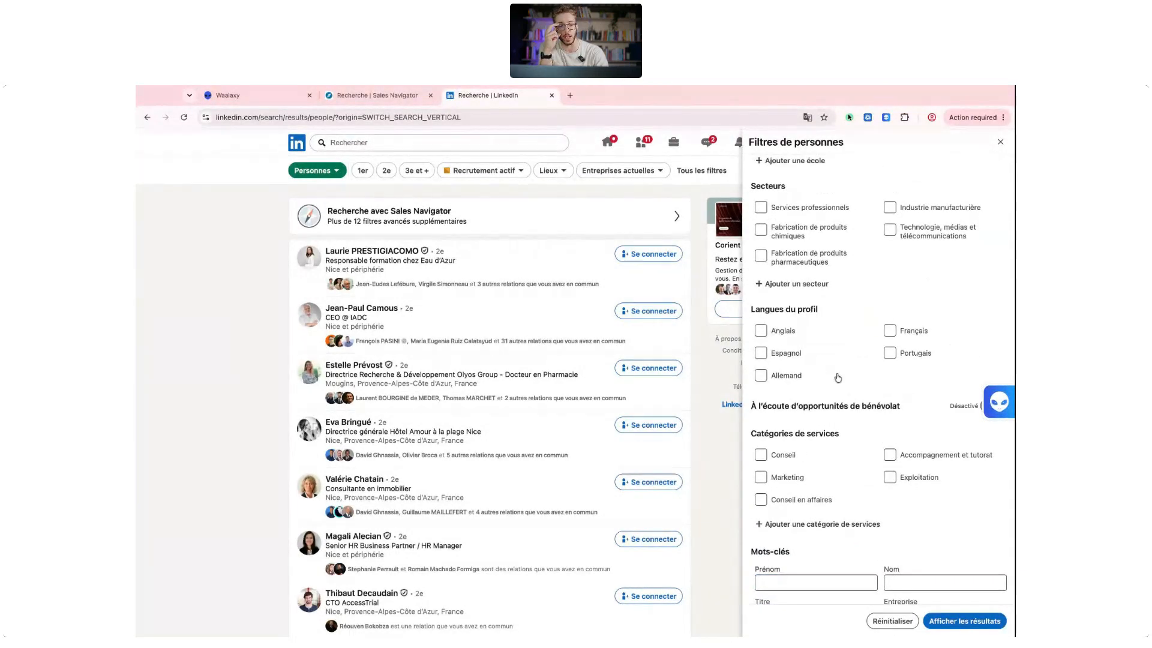
click(565, 173)
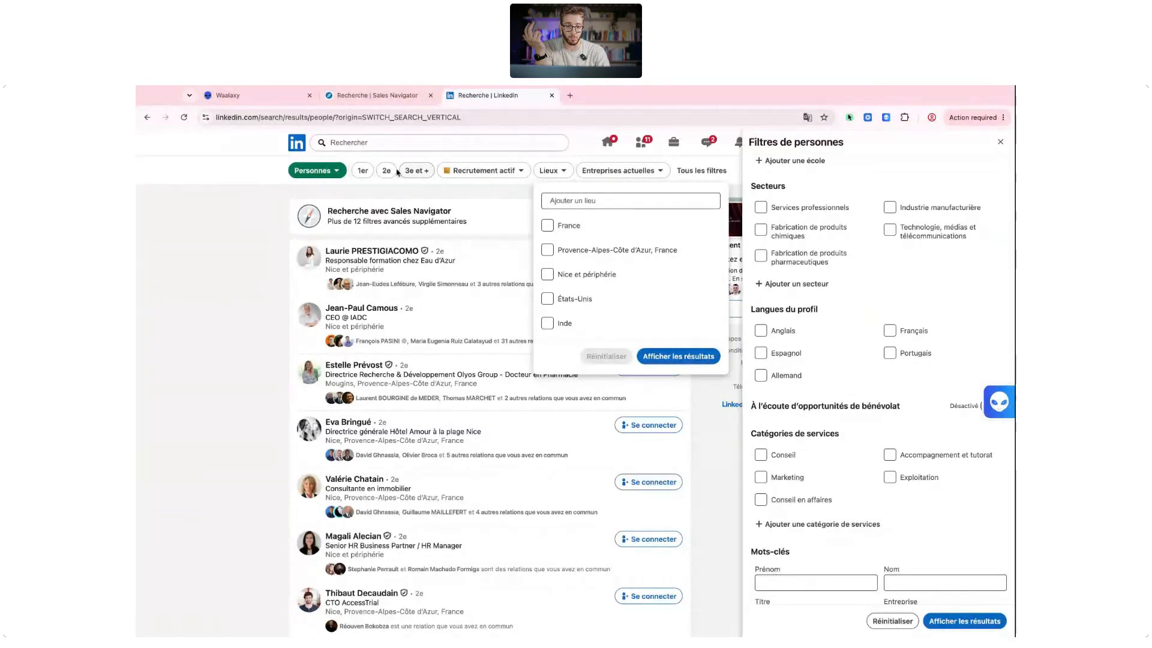
click(446, 196)
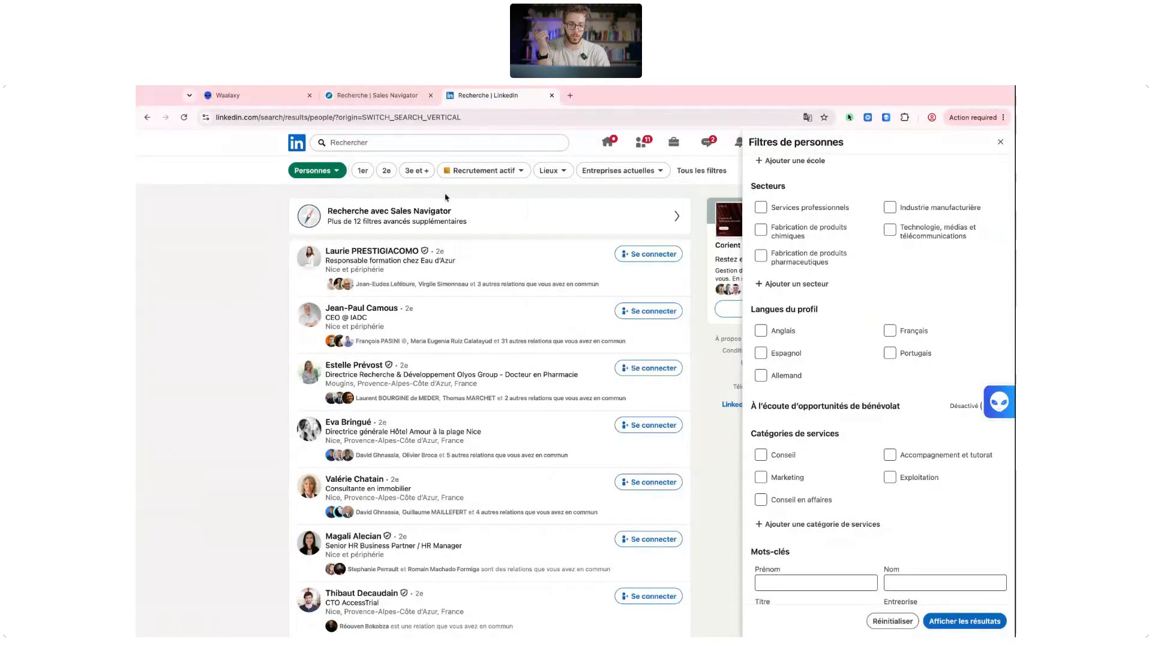
click(1001, 143)
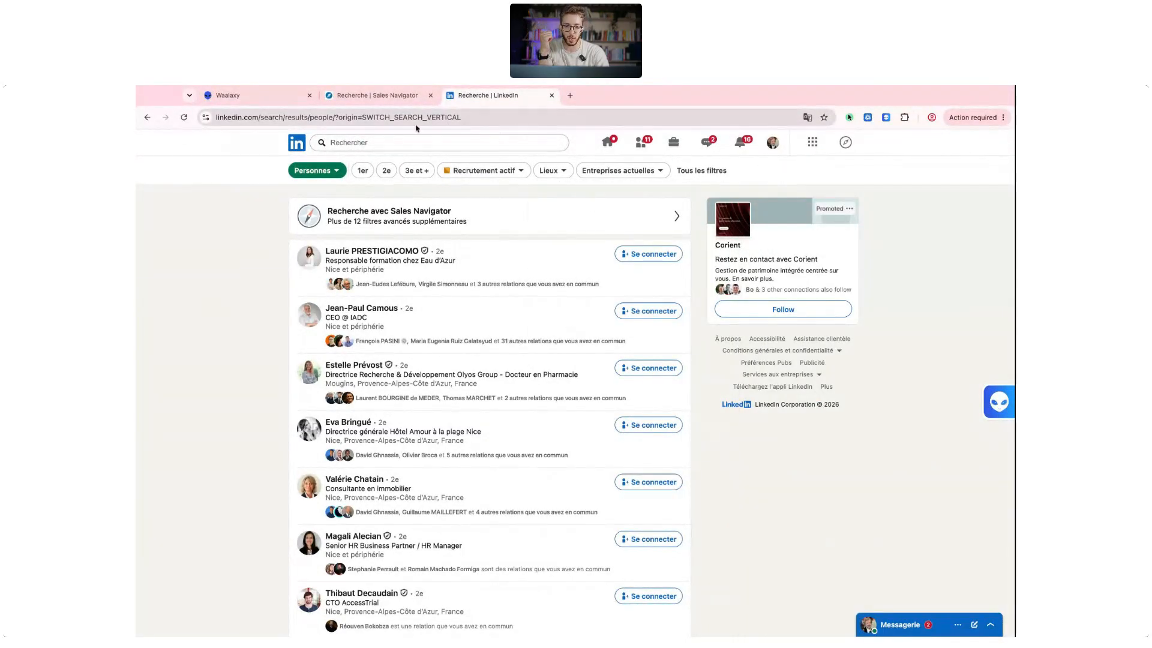
Copy the LinkedIn people search URL and open the prospect import options for Ma Première Liste in Waalaxy
click(321, 116)
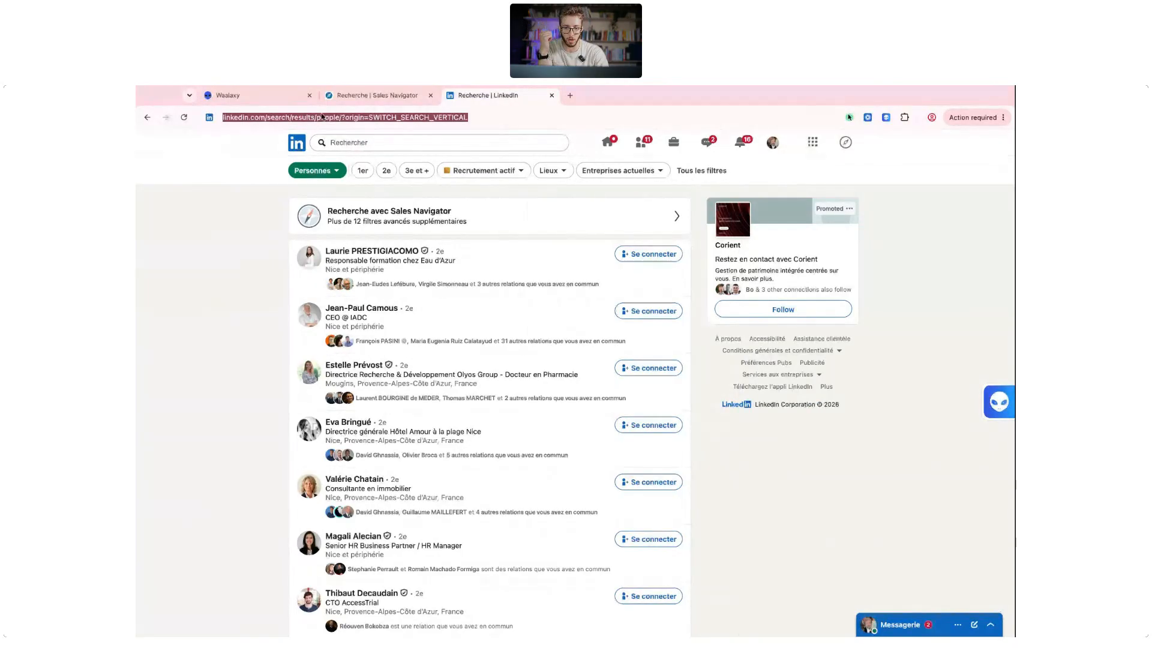
click(277, 96)
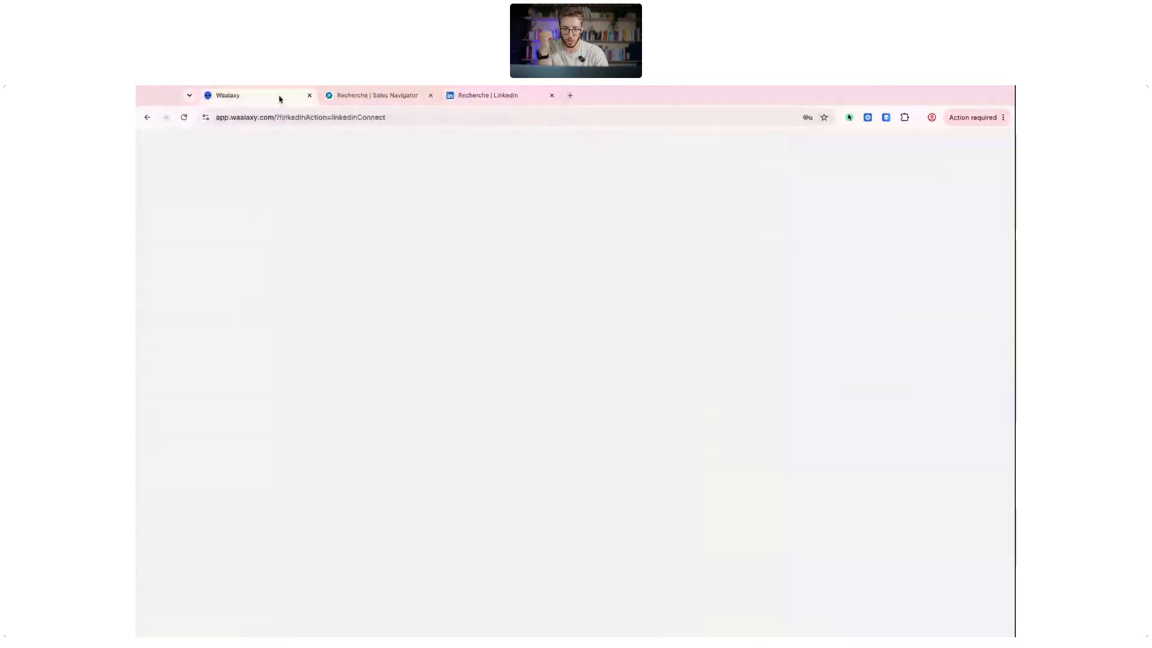
click(183, 211)
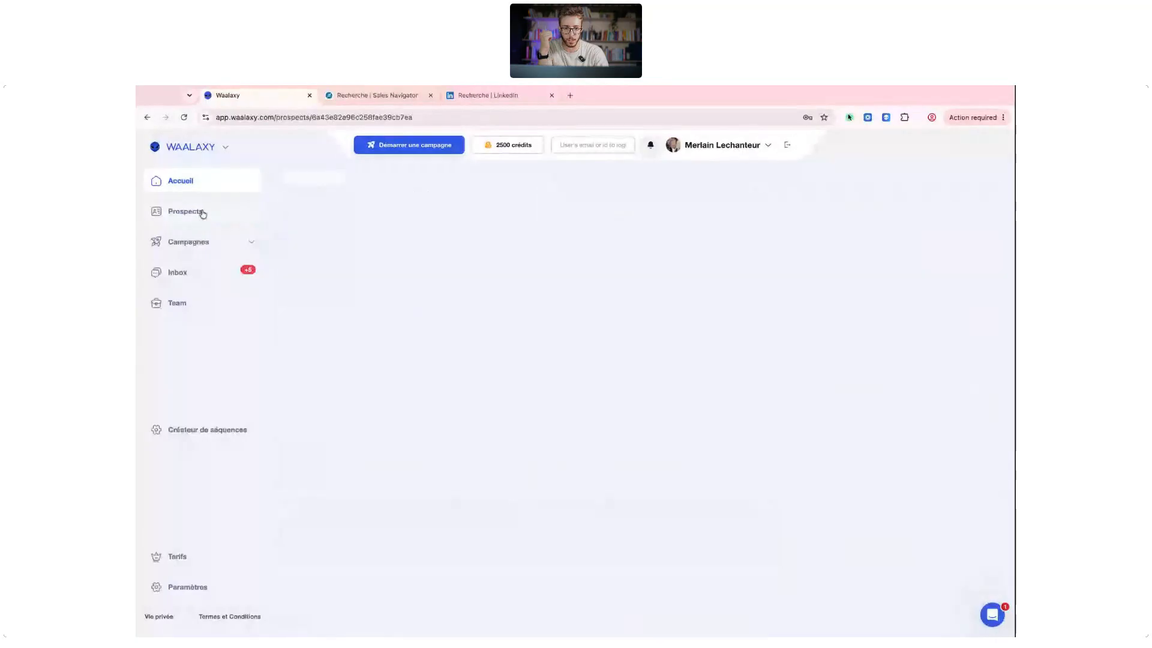
click(282, 515)
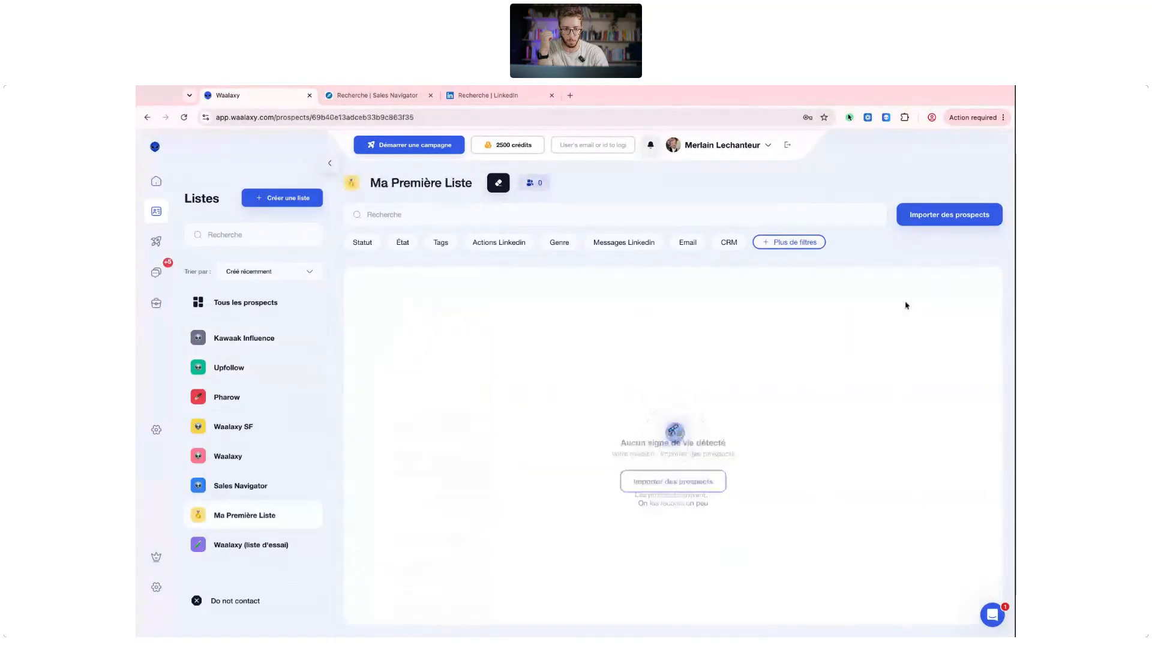
click(931, 220)
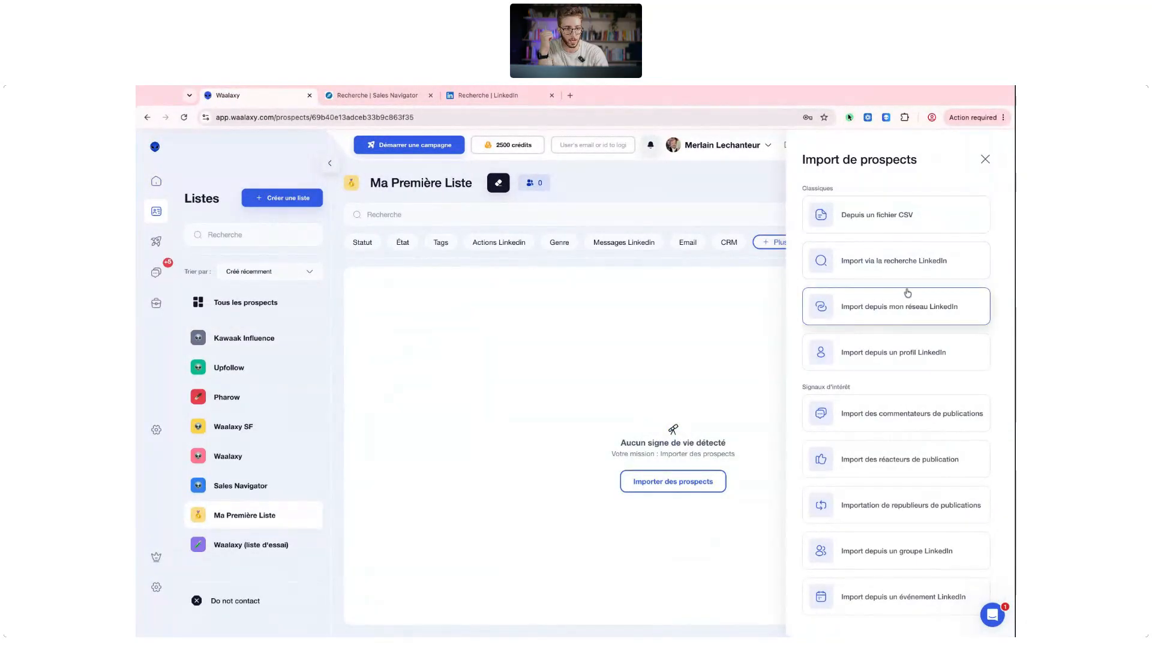
Paste the copied search URL into the LinkedIn search import form, then close the form without importing
click(872, 296)
click(878, 214)
key(ctrl+v)
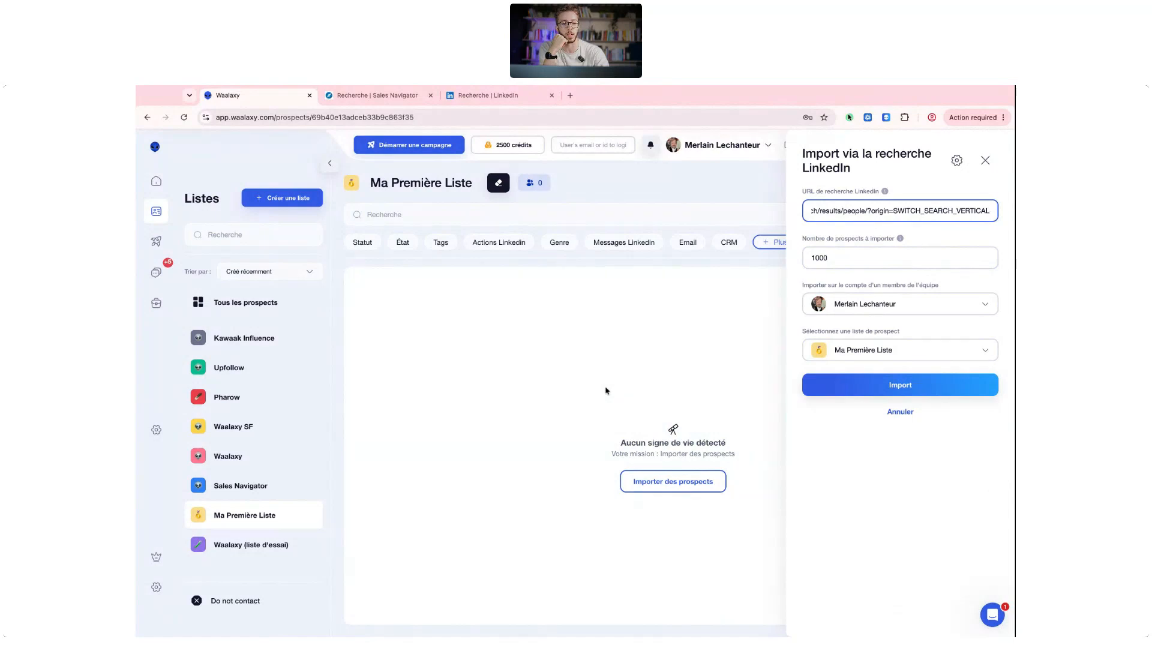
click(781, 319)
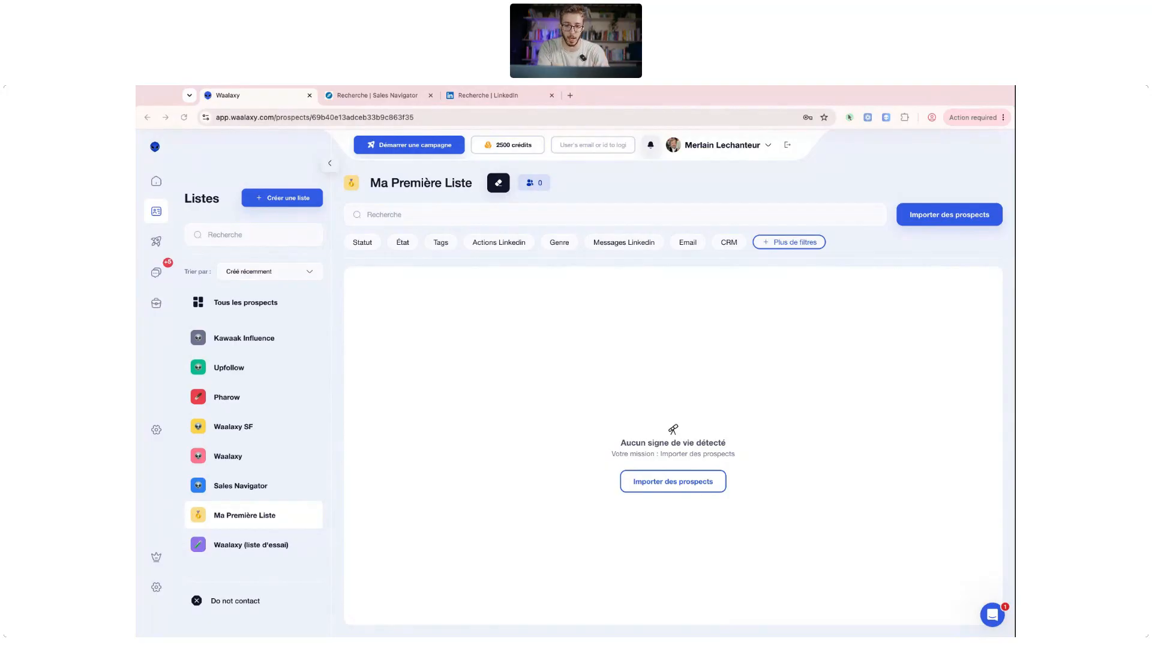
Switch to the Sales Navigator prospect search and expand its full set of filters
click(402, 94)
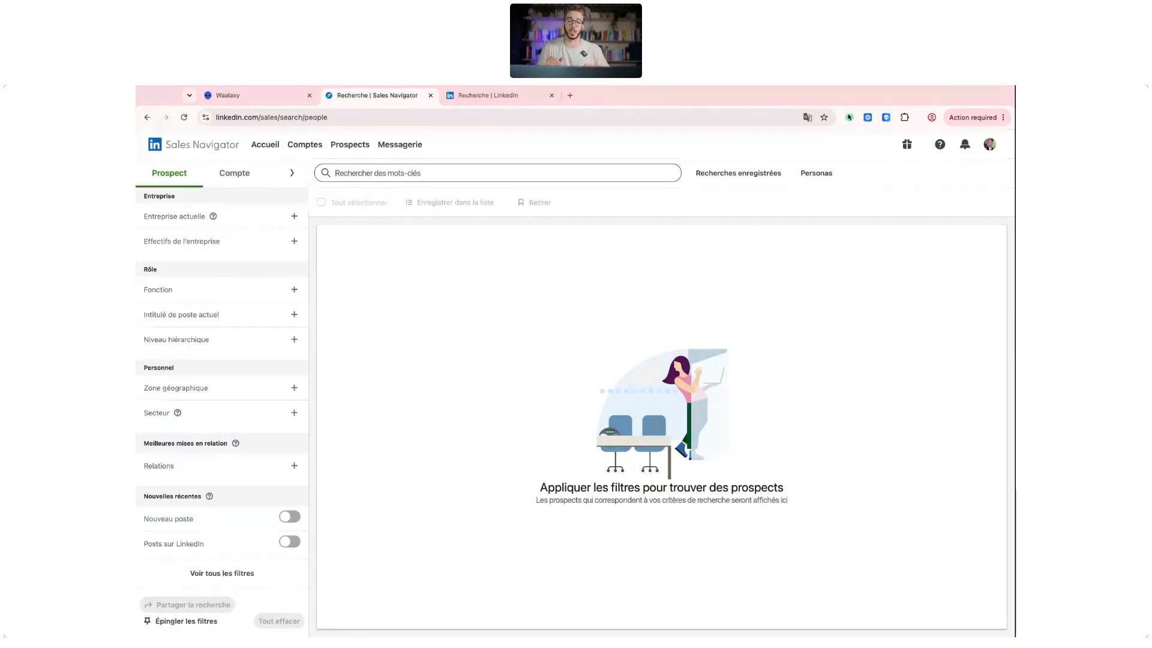
click(293, 175)
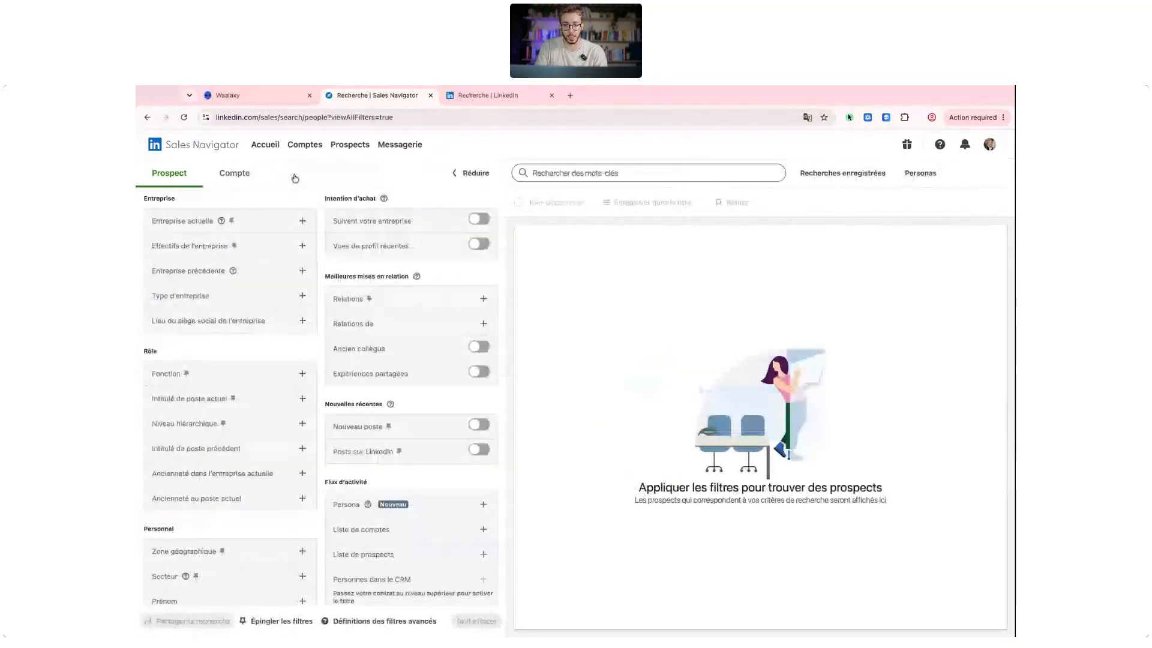
Look through the available Entreprise, Rôle, Personnel and activity filters for the prospect search
scroll(464, 360, down, 5)
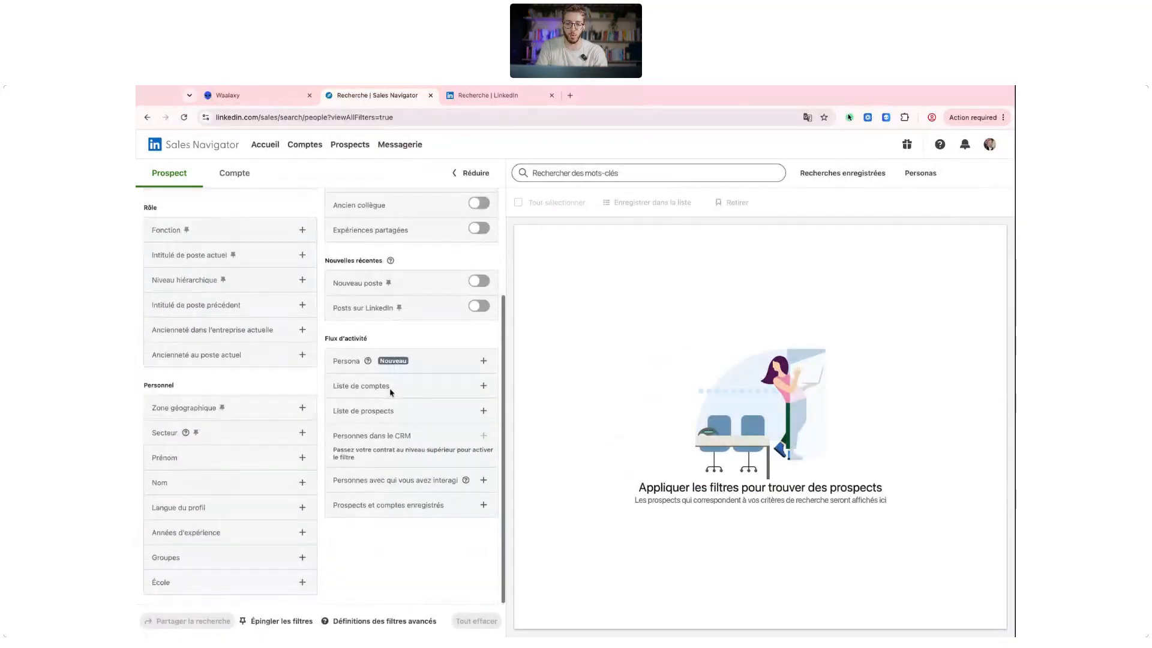
scroll(391, 392, up, 5)
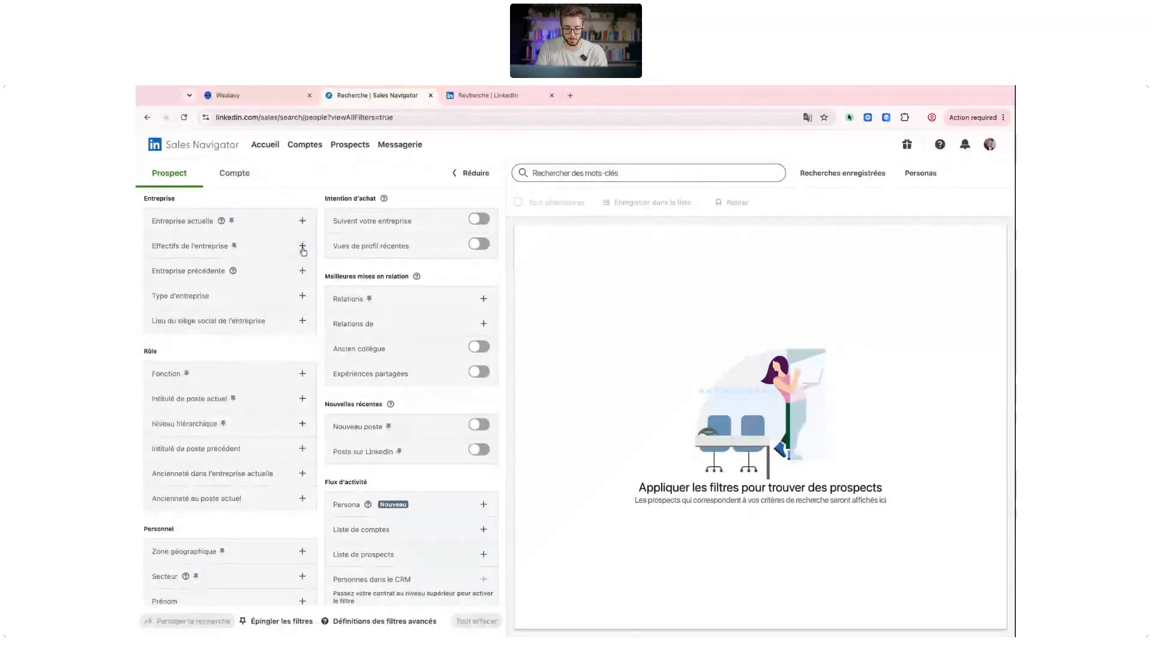
scroll(318, 381, down, 5)
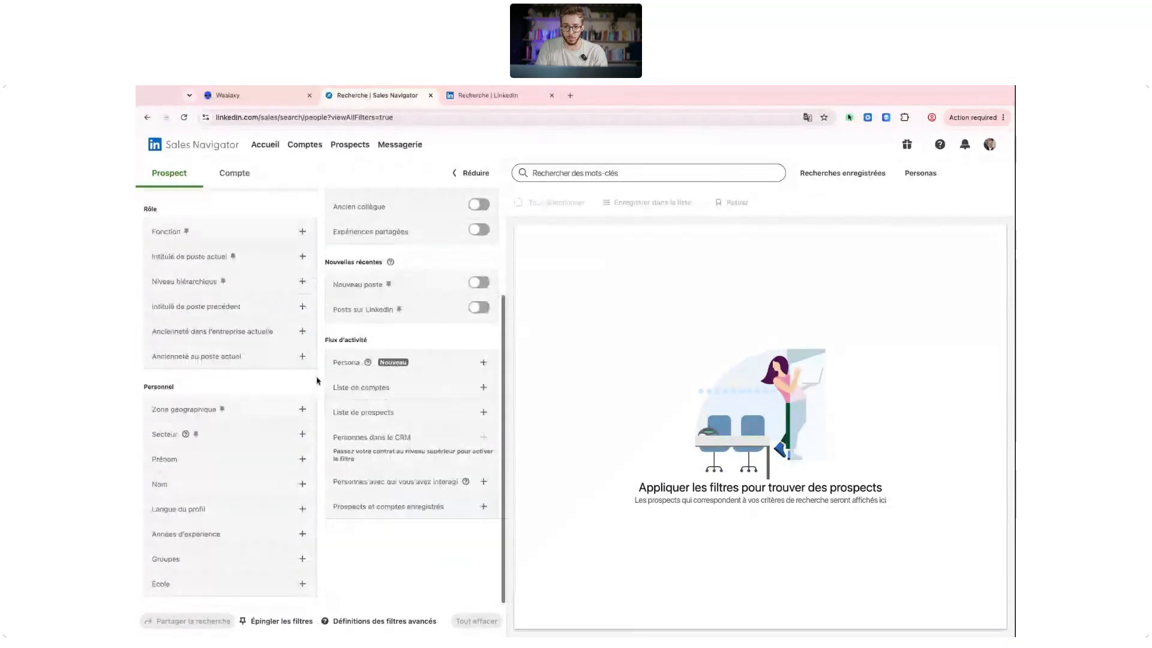
scroll(317, 381, up, 2)
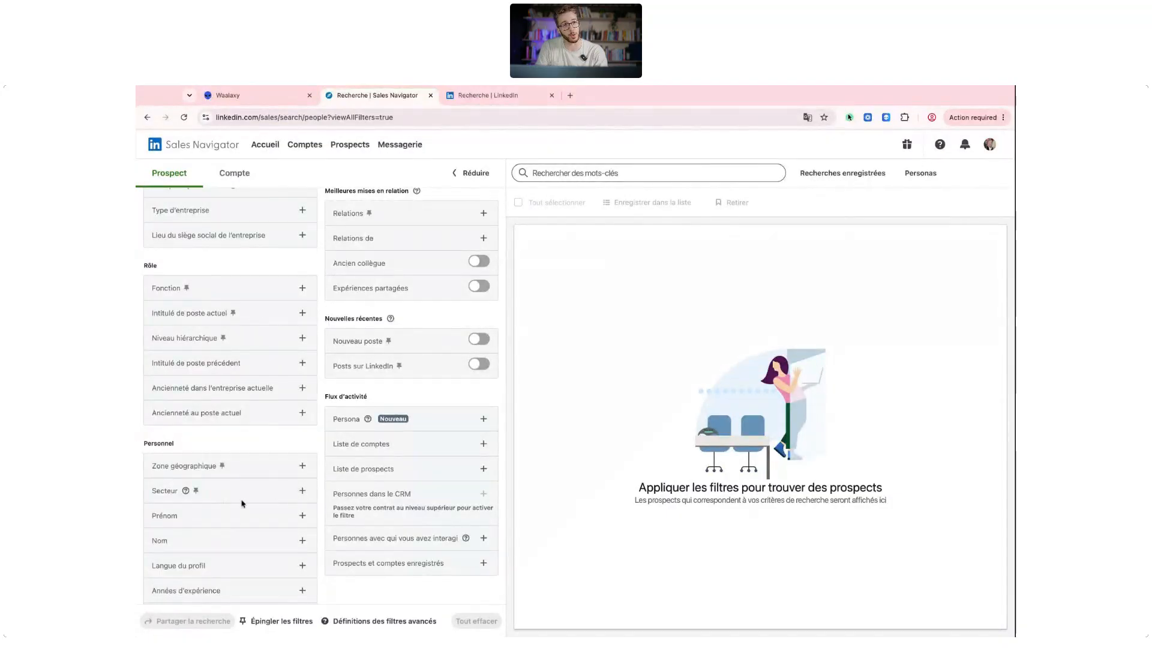
scroll(243, 503, up, 3)
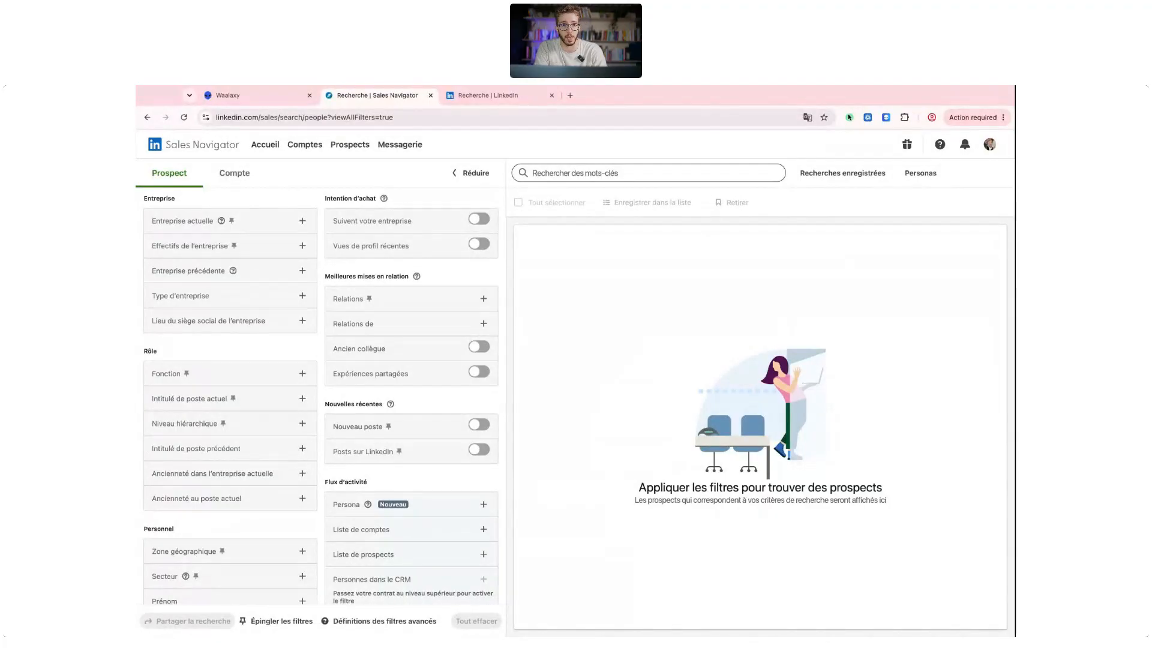
Search the current job title filter for "responsable rse" and include the suggested "Responsable de la Responsabilité Soc..." title
click(303, 399)
text(res)
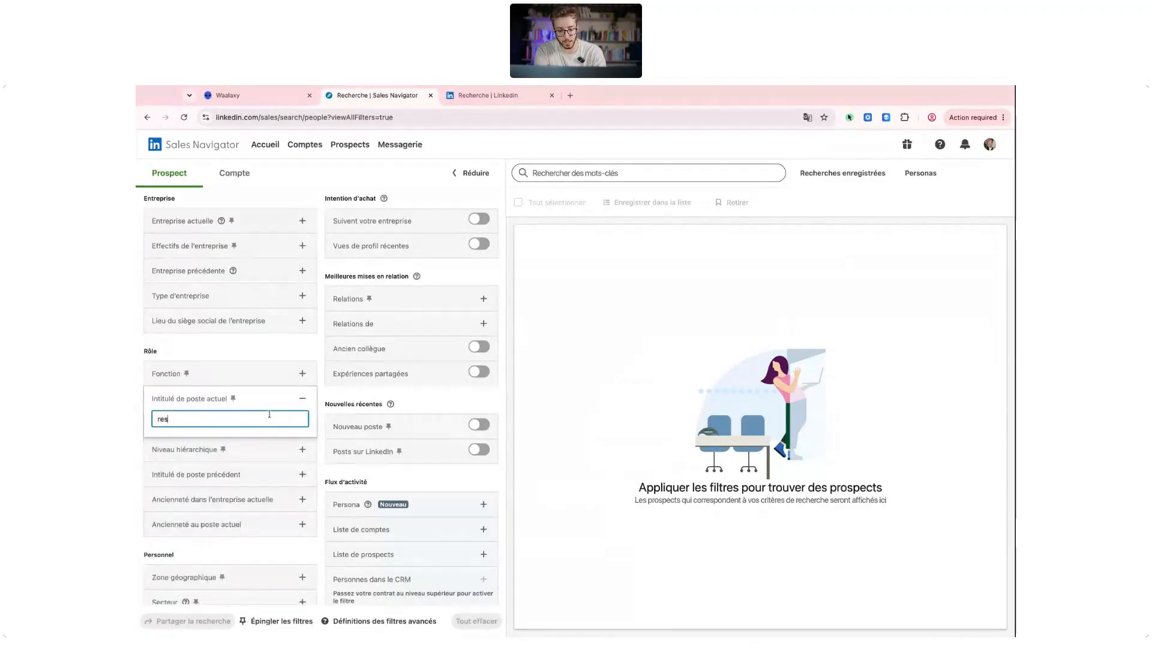
text(ponsable )
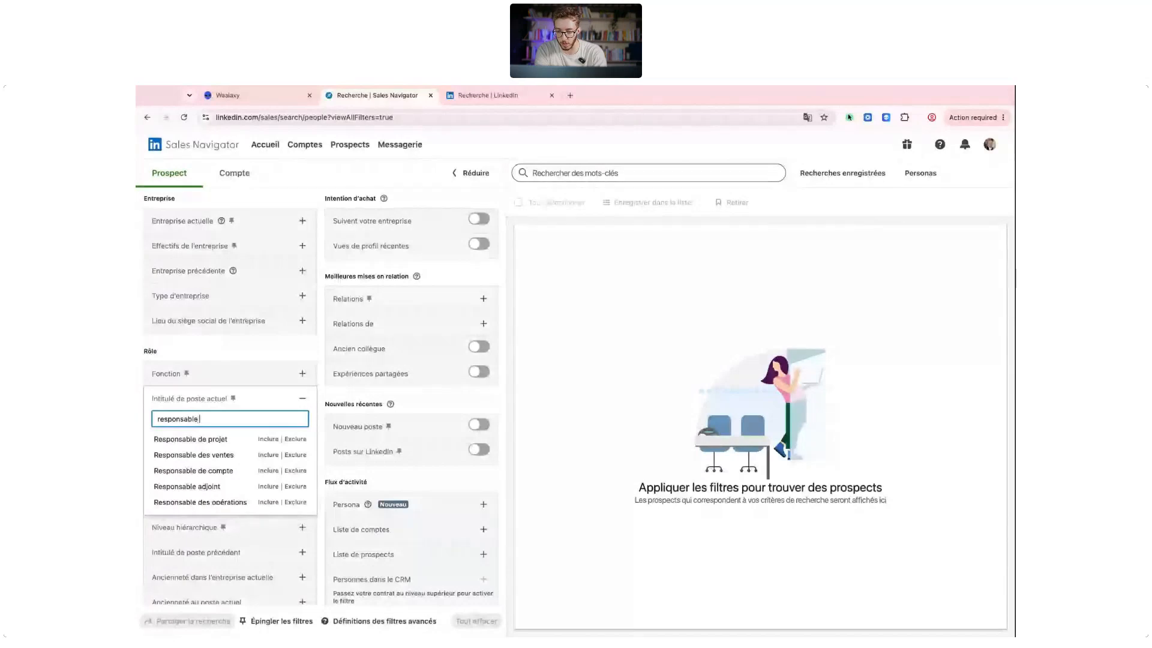
text(dualité)
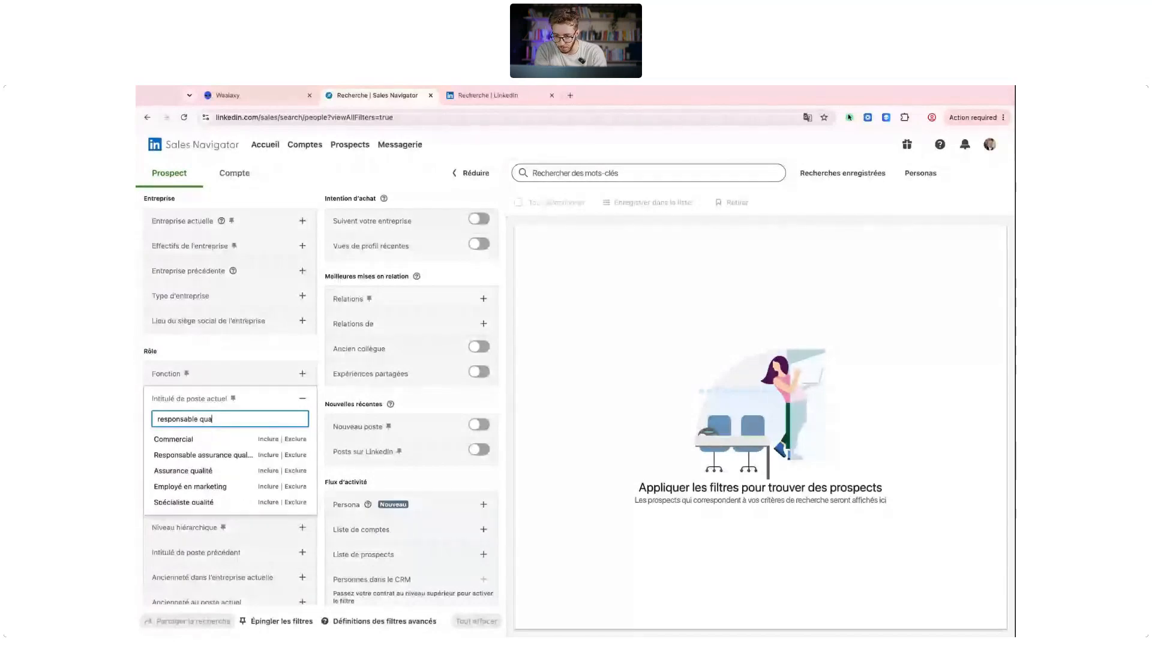
key(BackSpace)
key(BackSpace)
key(BackSpace)
key(BackSpace)
key(BackSpace)
key(BackSpace)
key(BackSpace)
text(rse)
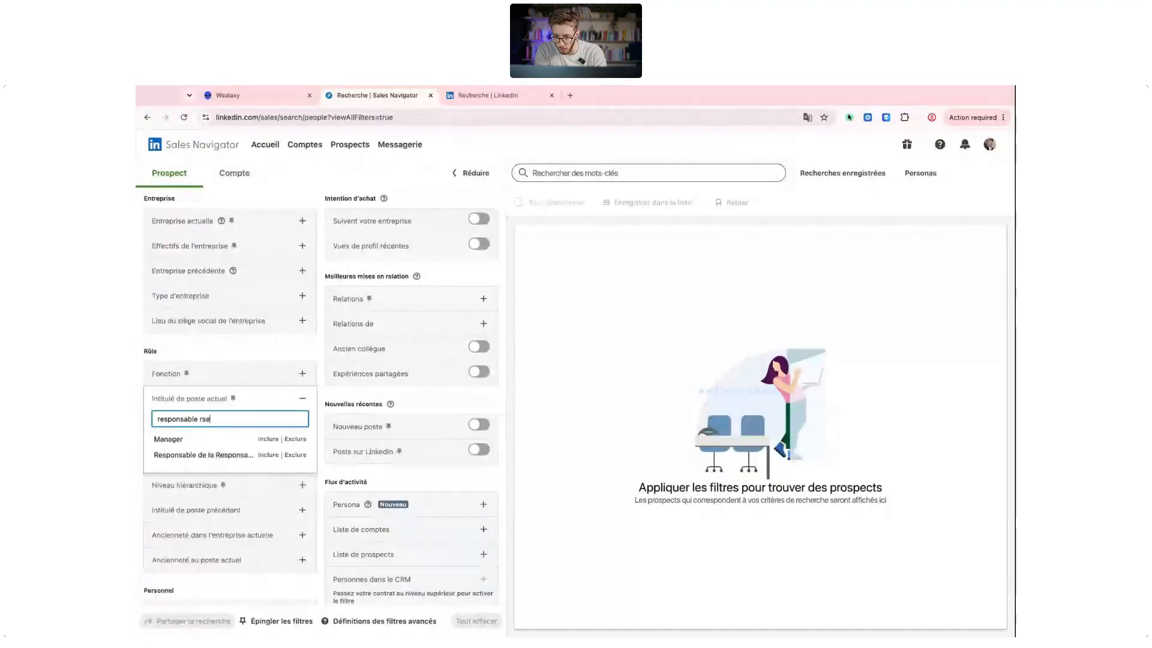
click(268, 455)
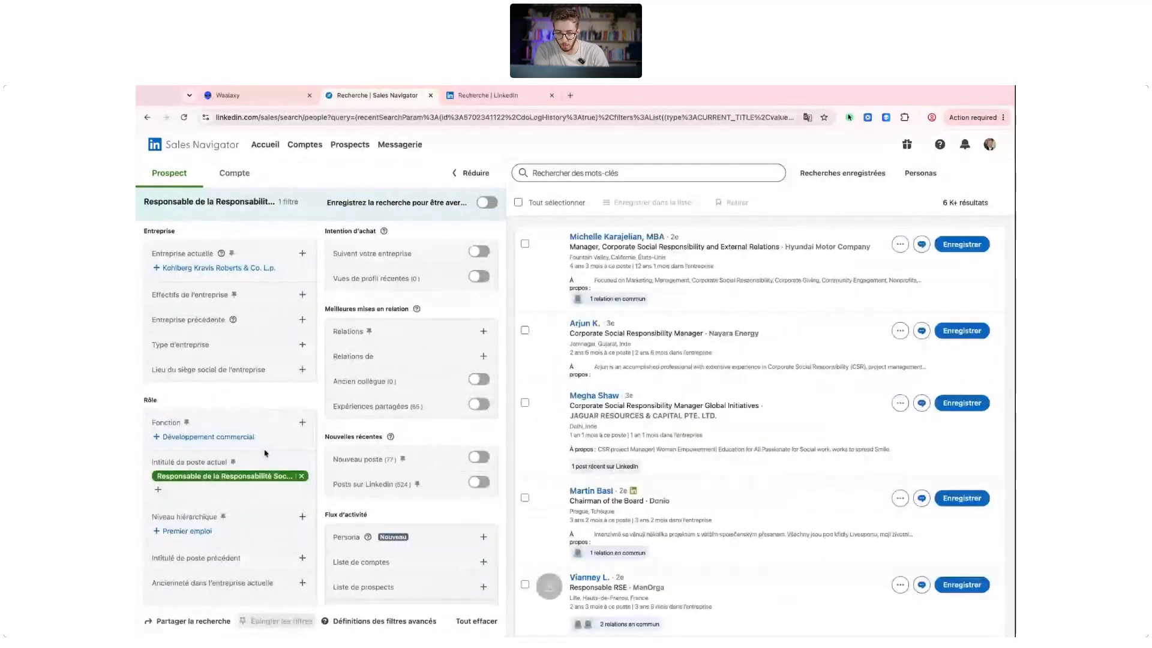
Add France to the Zone géographique filter as an included region
scroll(243, 388, down, 5)
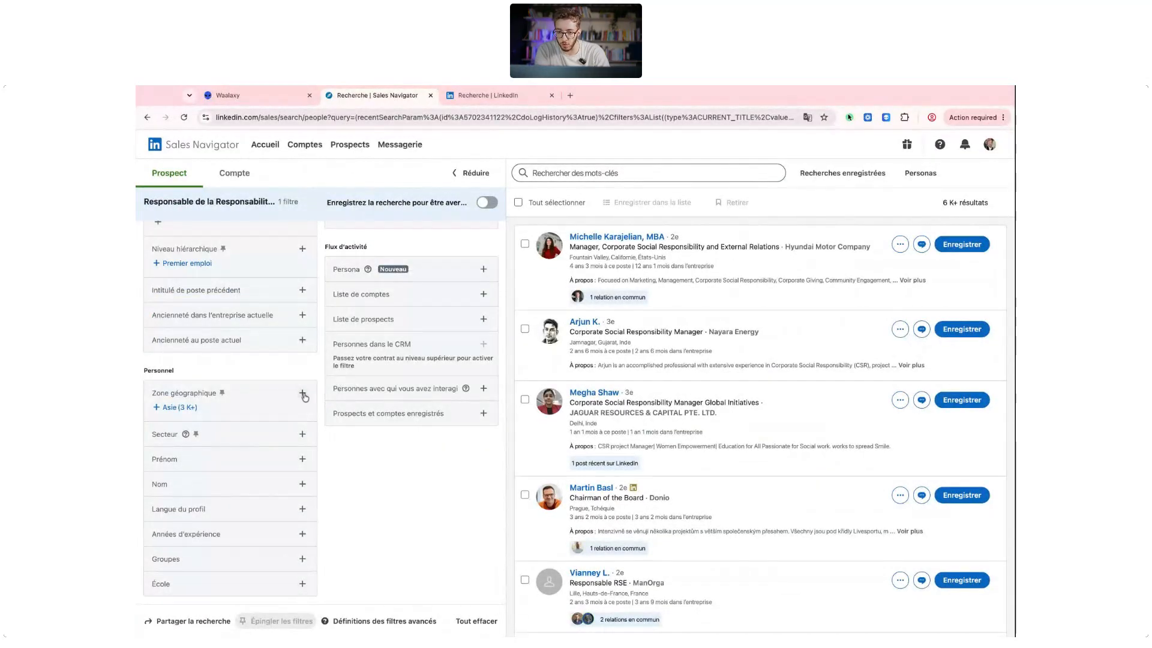
click(303, 395)
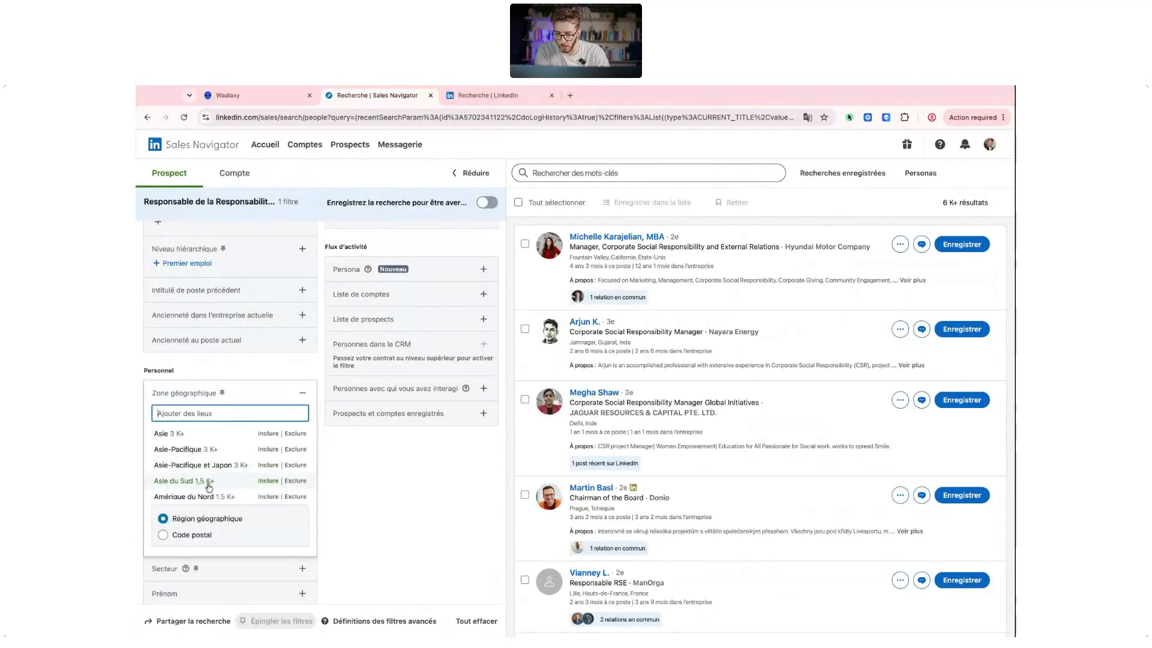
scroll(209, 487, down, 1)
scroll(208, 487, down, 5)
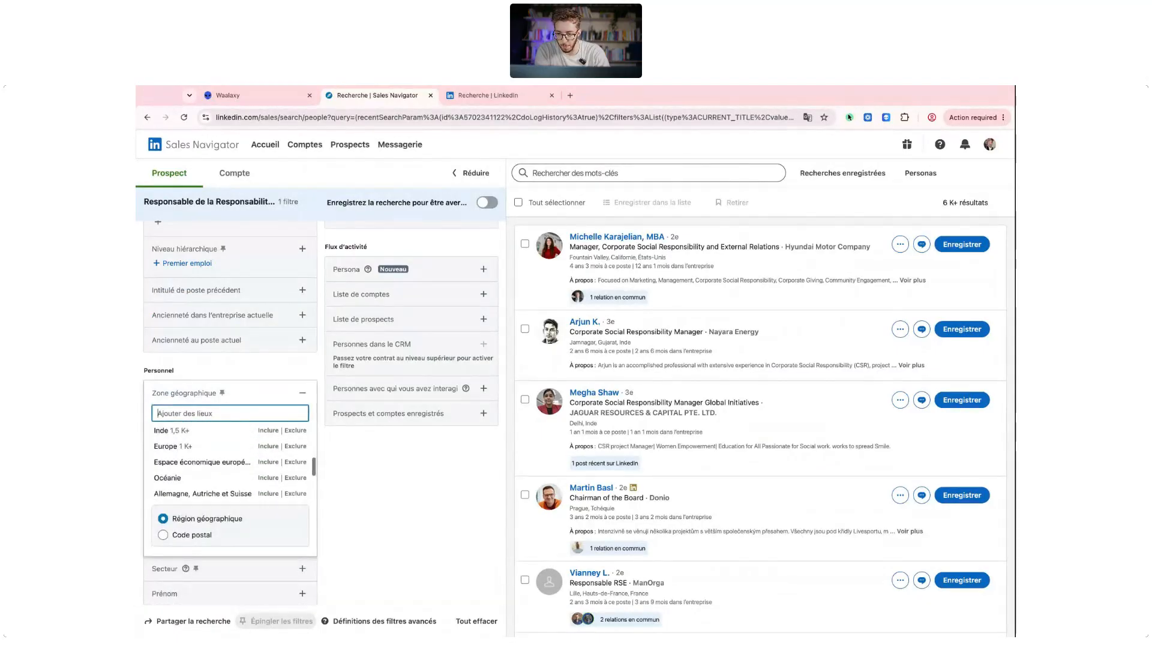
text(fr)
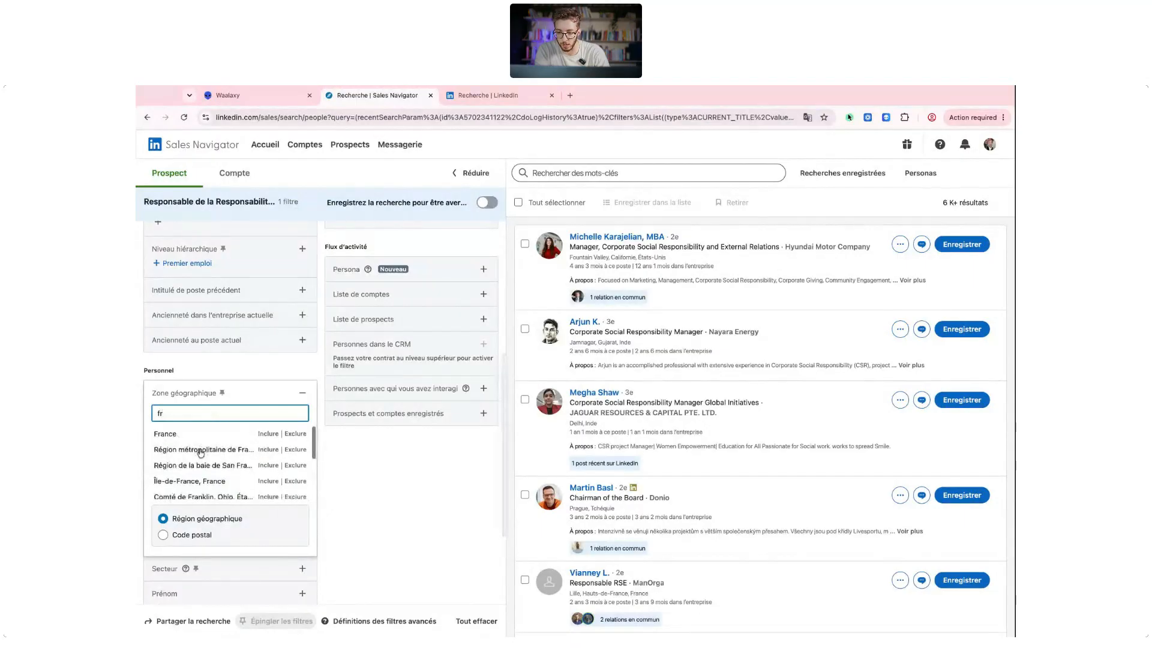
click(265, 434)
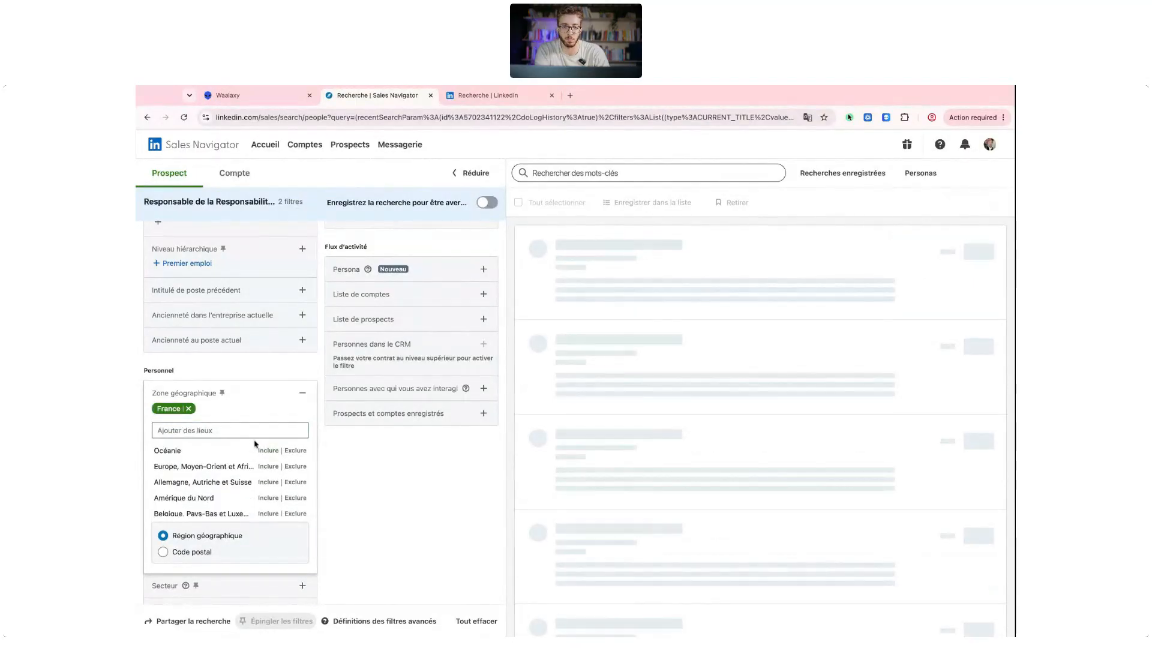
click(386, 462)
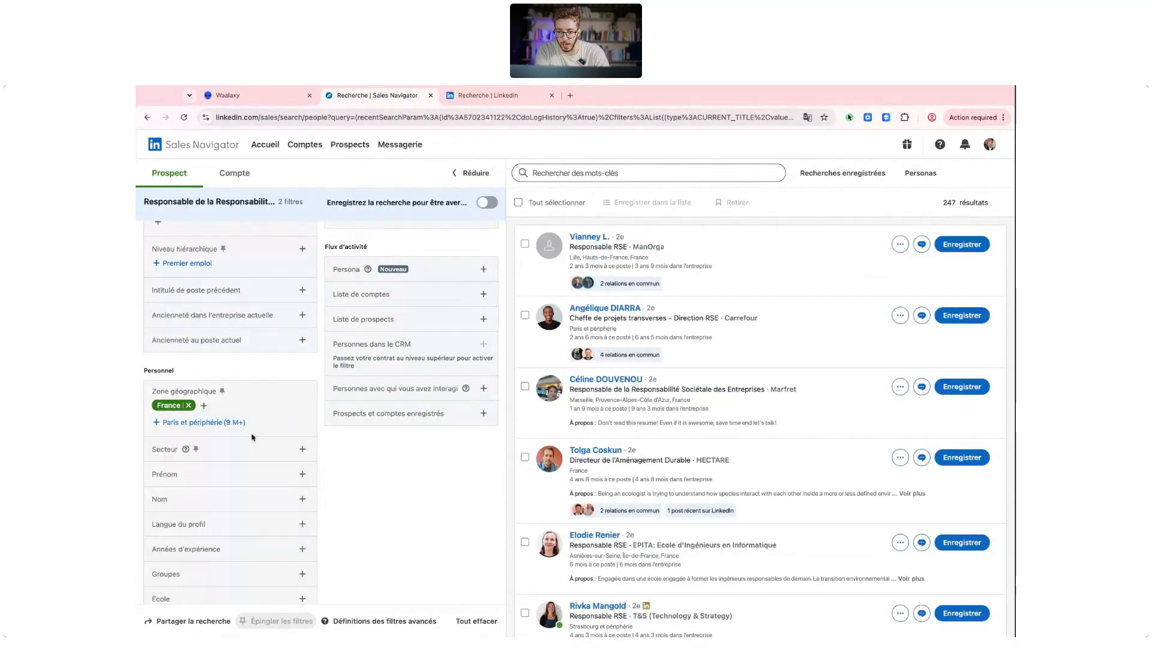
Restrict the company headcount filter to the 11-50, 51-200, 201-500 and 501-1 000 ranges
scroll(252, 437, up, 5)
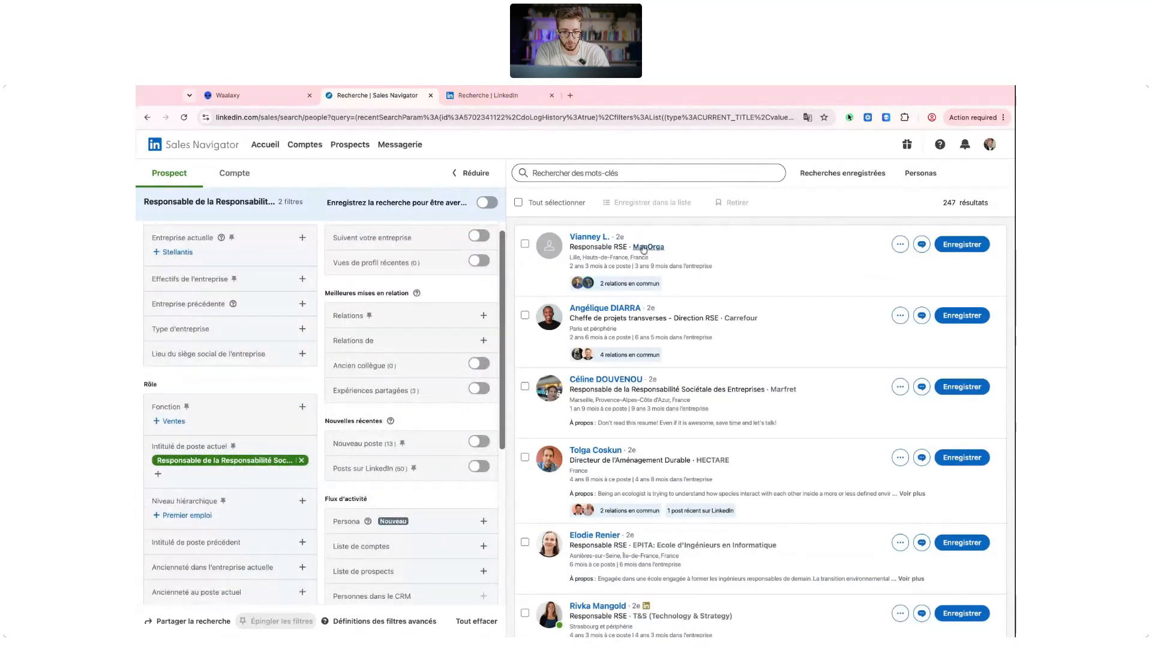
scroll(307, 336, up, 1)
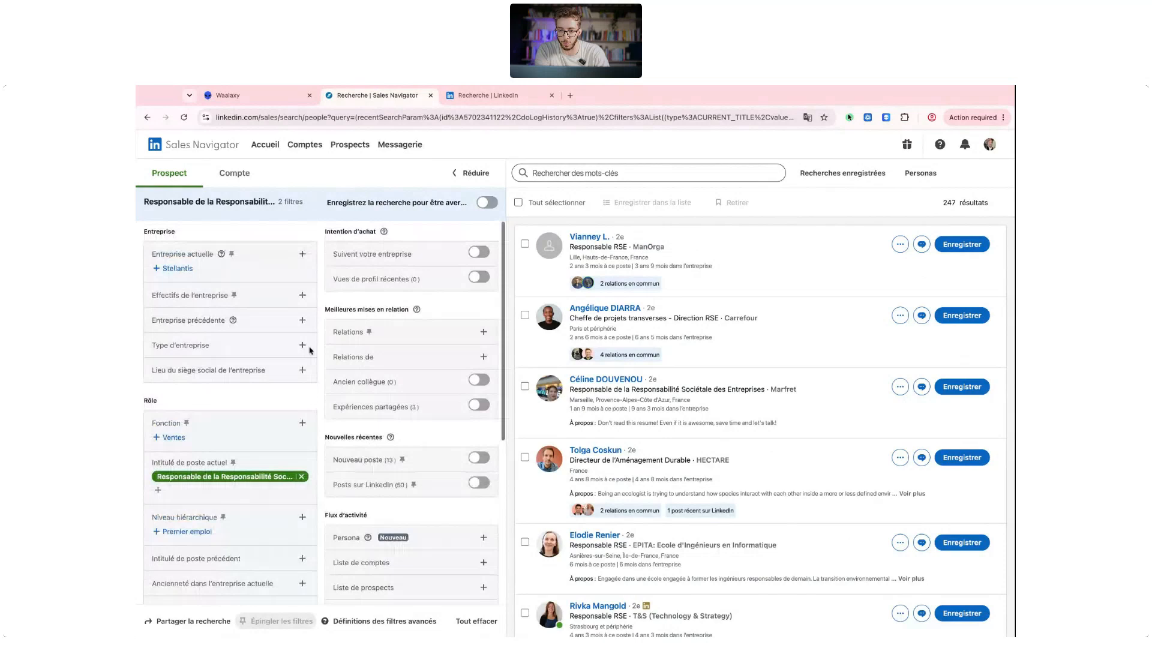
click(303, 295)
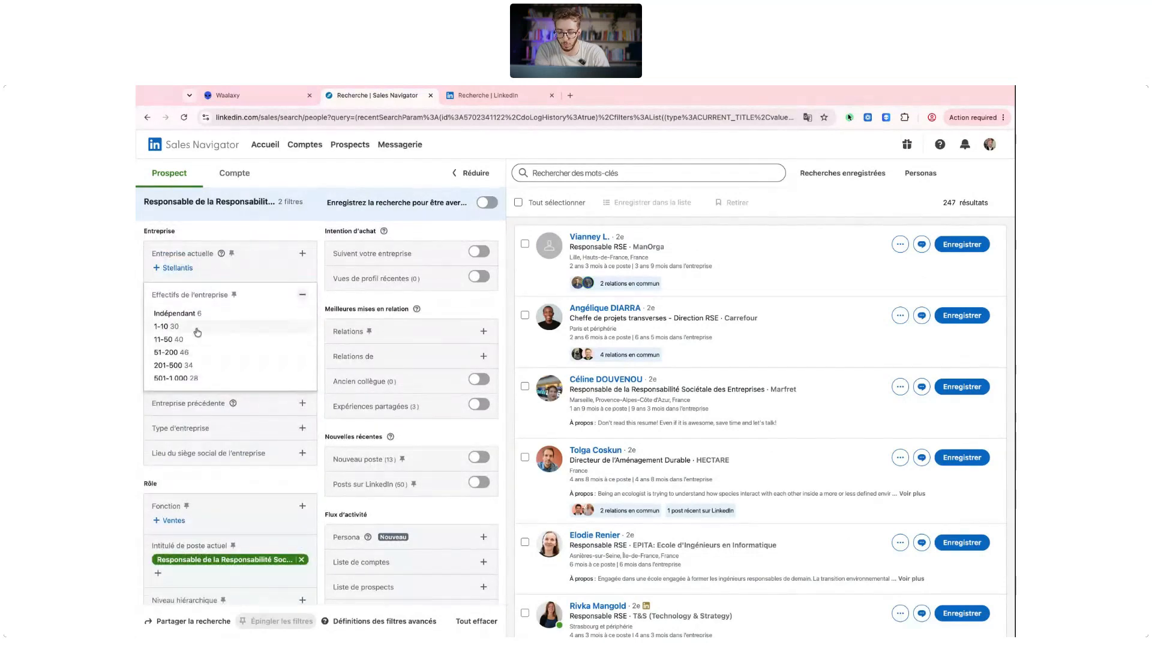
click(225, 347)
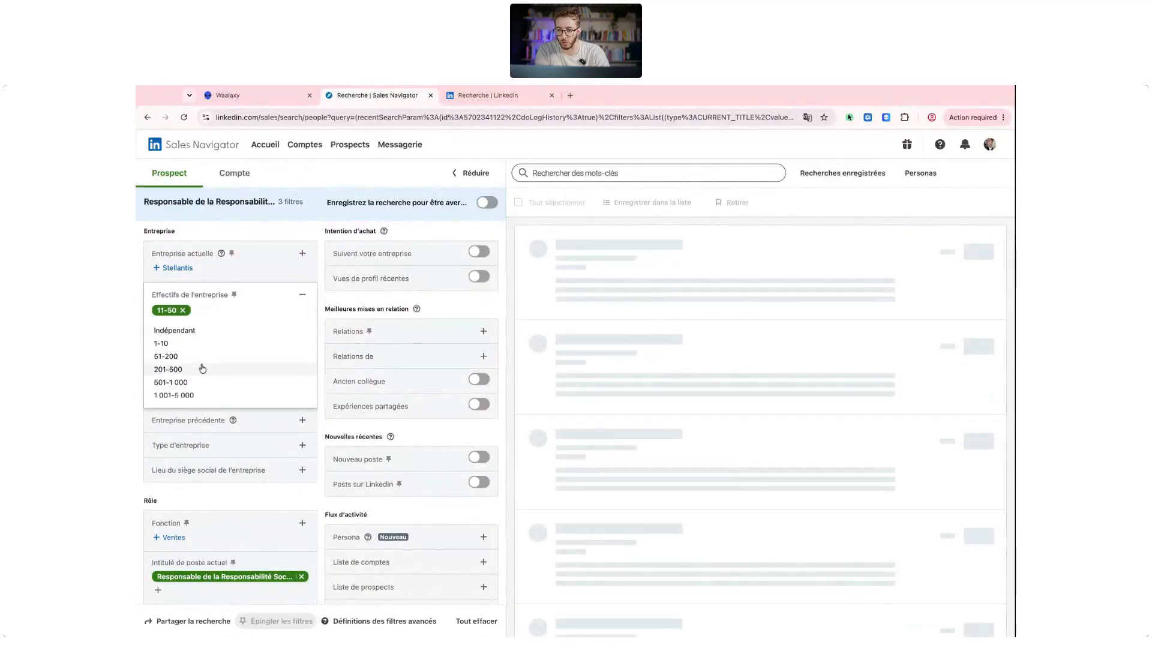
click(204, 358)
click(219, 369)
click(220, 356)
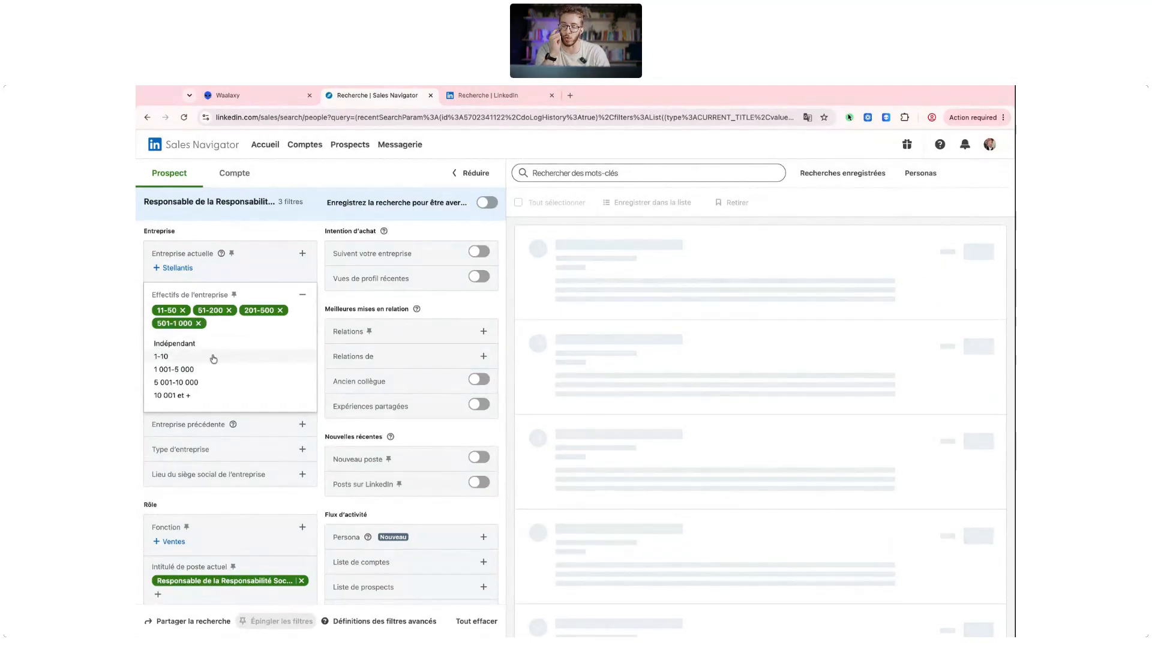
click(304, 230)
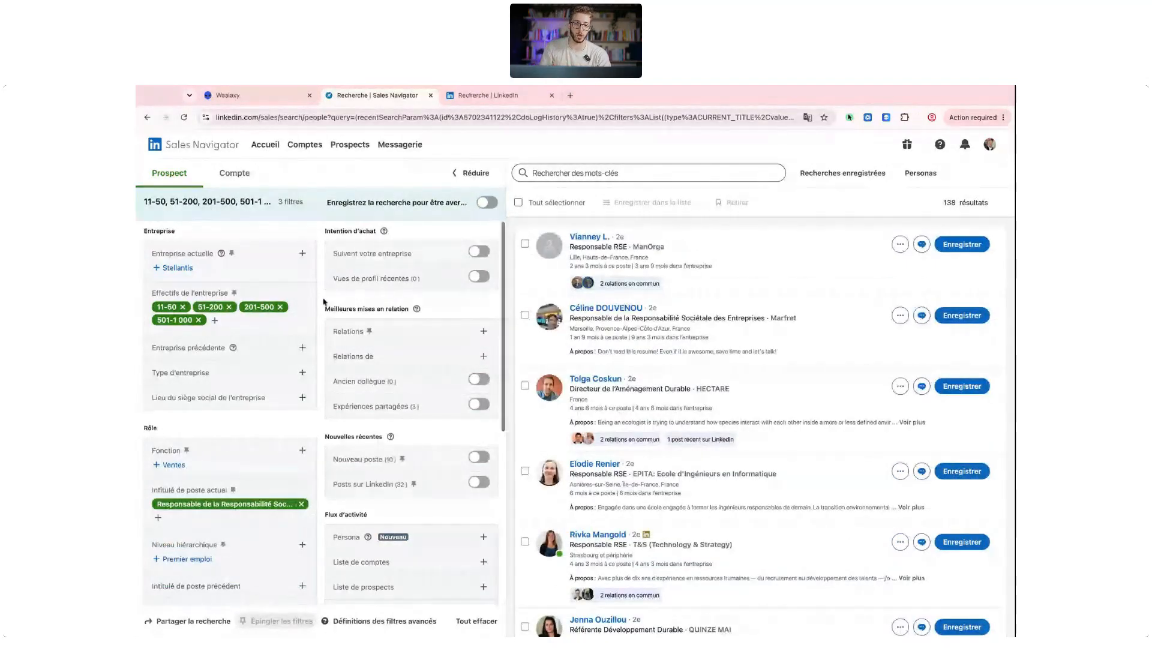
Check the Secteur filter's suggestions without choosing any, then copy the URL of the filtered Sales Navigator search
scroll(322, 420, down, 5)
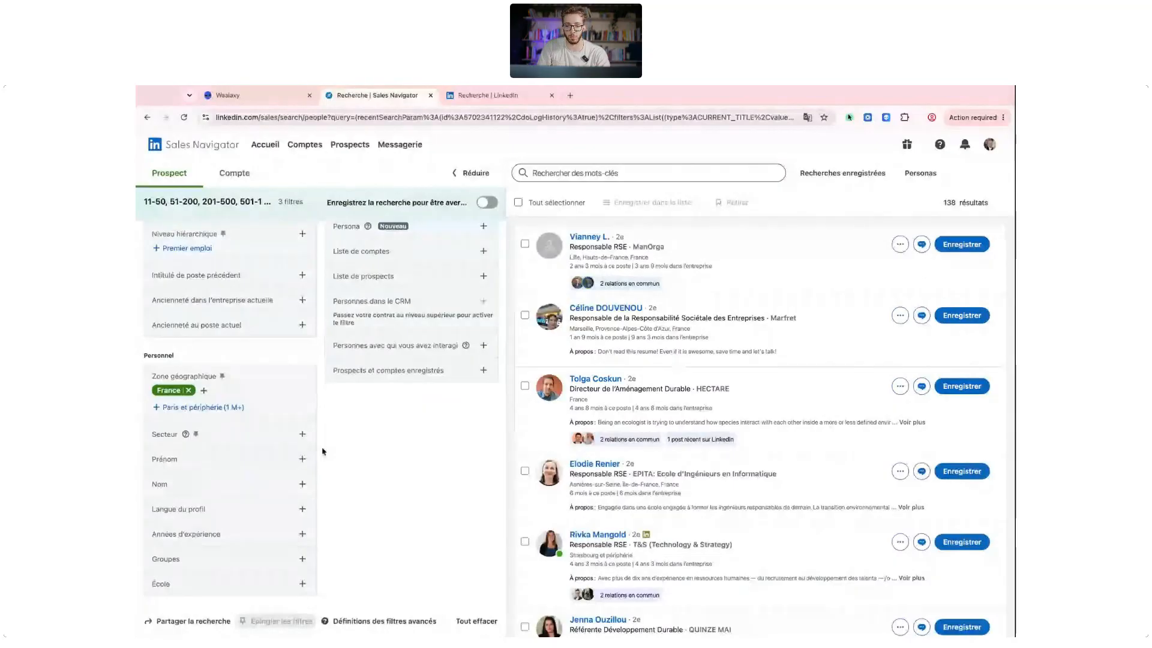
click(301, 435)
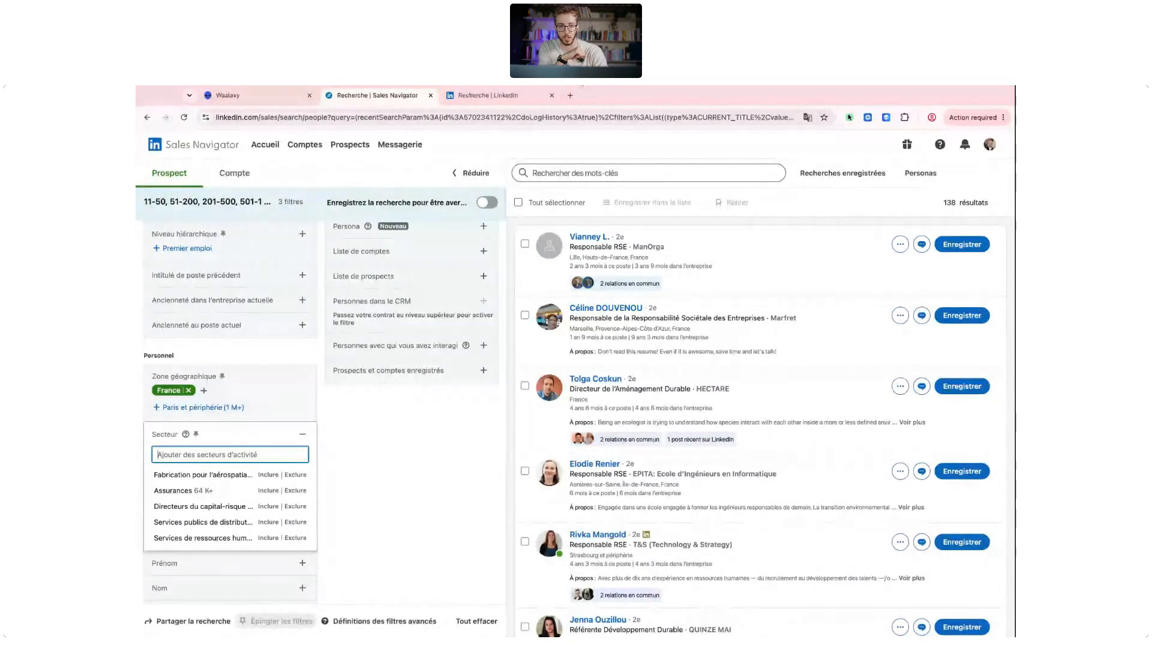
click(564, 119)
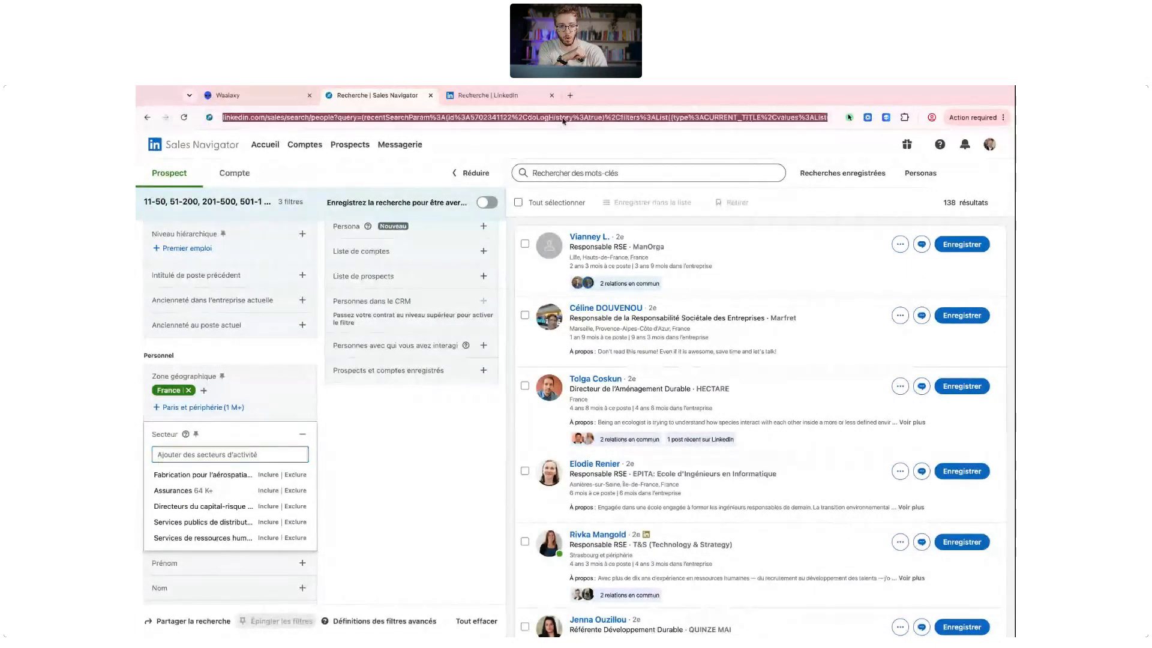
Switch to Waalaxy, open the Sales Navigator search import for Ma Première Liste and paste the copied search URL
click(240, 95)
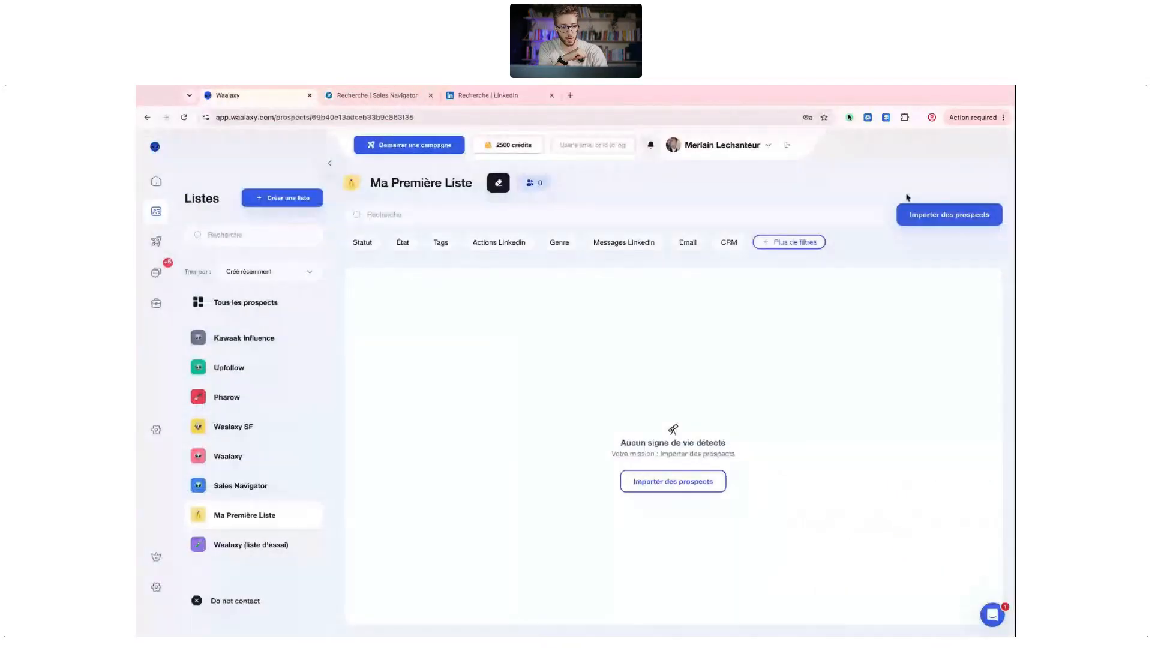
click(924, 215)
scroll(935, 528, down, 5)
click(915, 518)
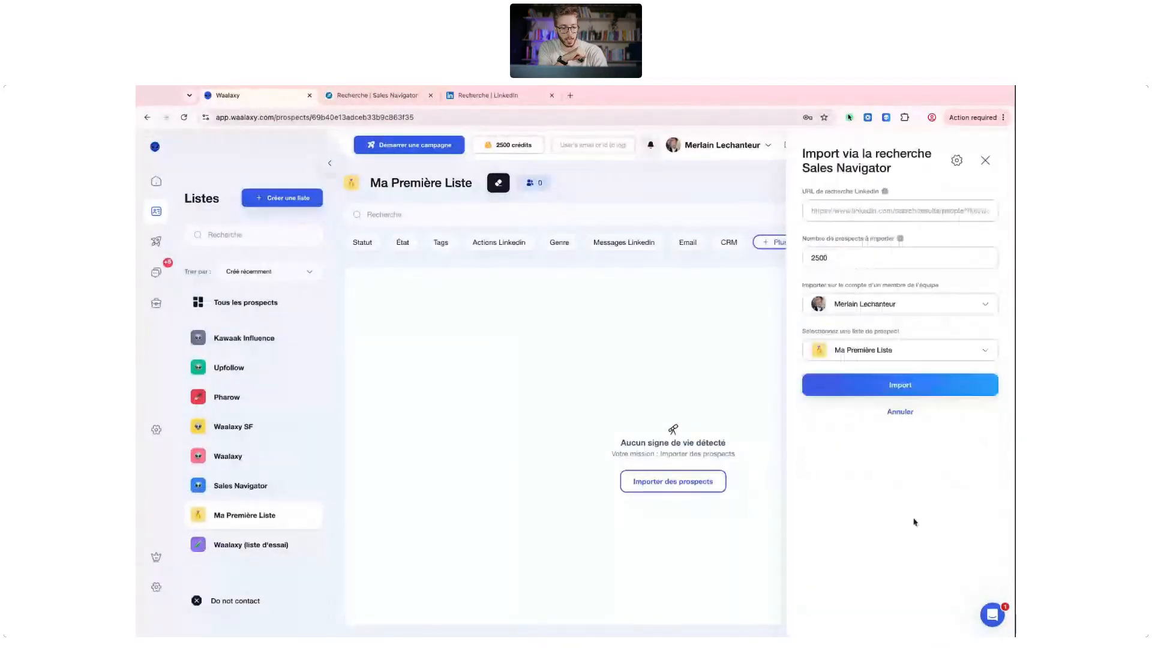
key(ctrl+v)
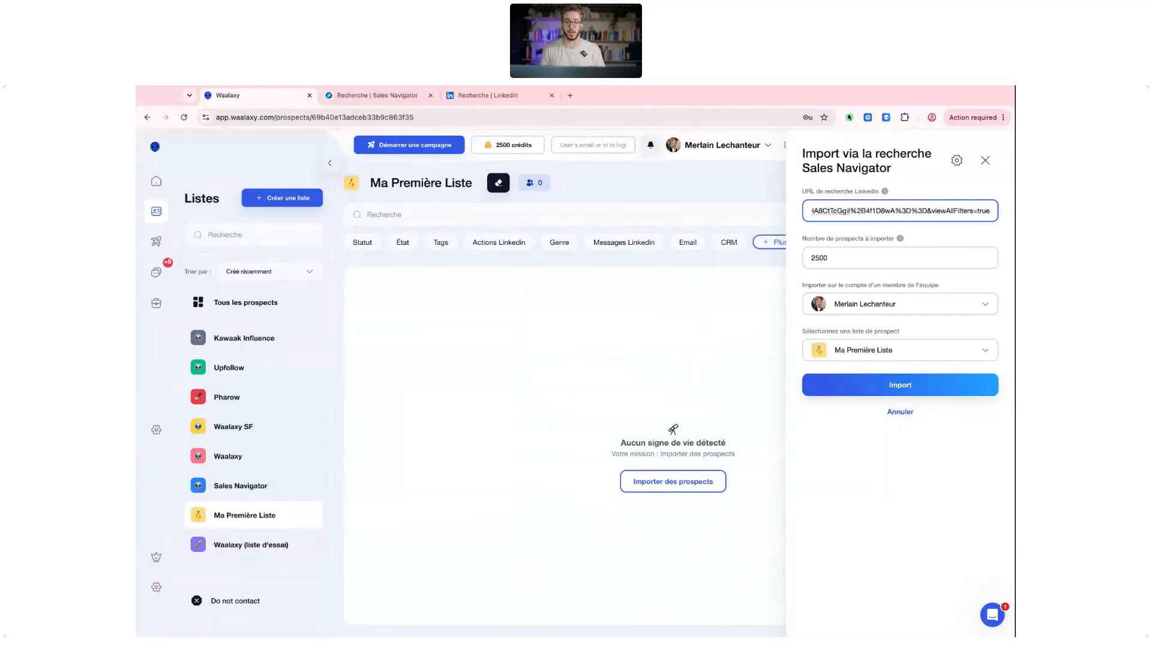
click(587, 489)
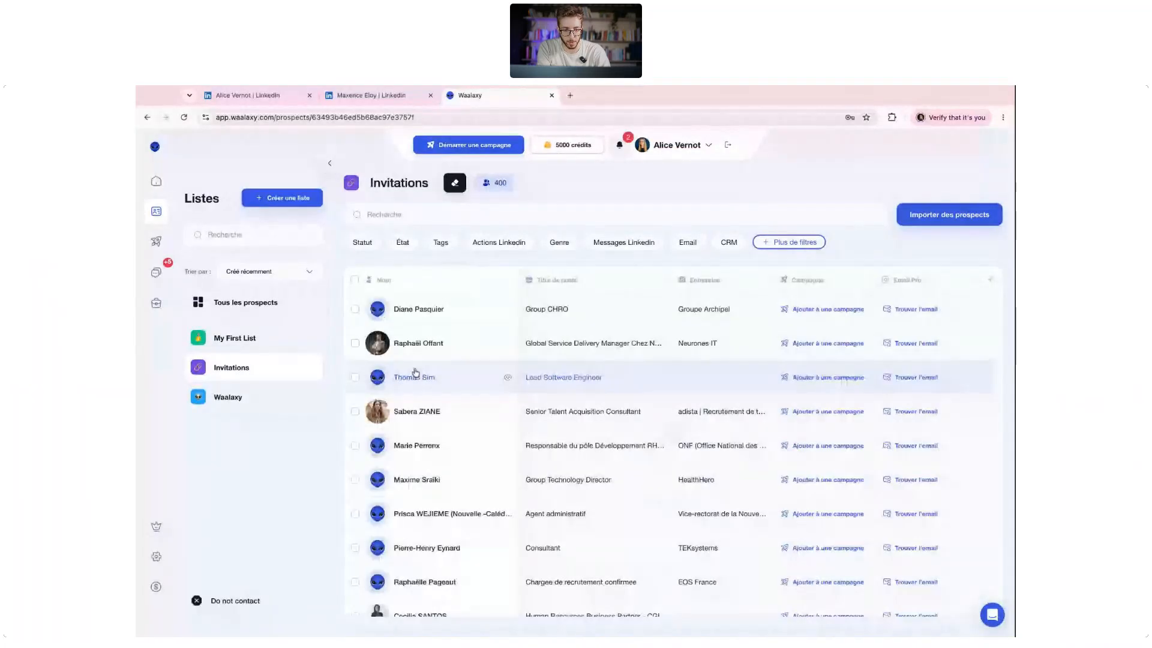
Look through the imported prospects in the Invitations list
scroll(415, 372, down, 10)
scroll(447, 379, up, 8)
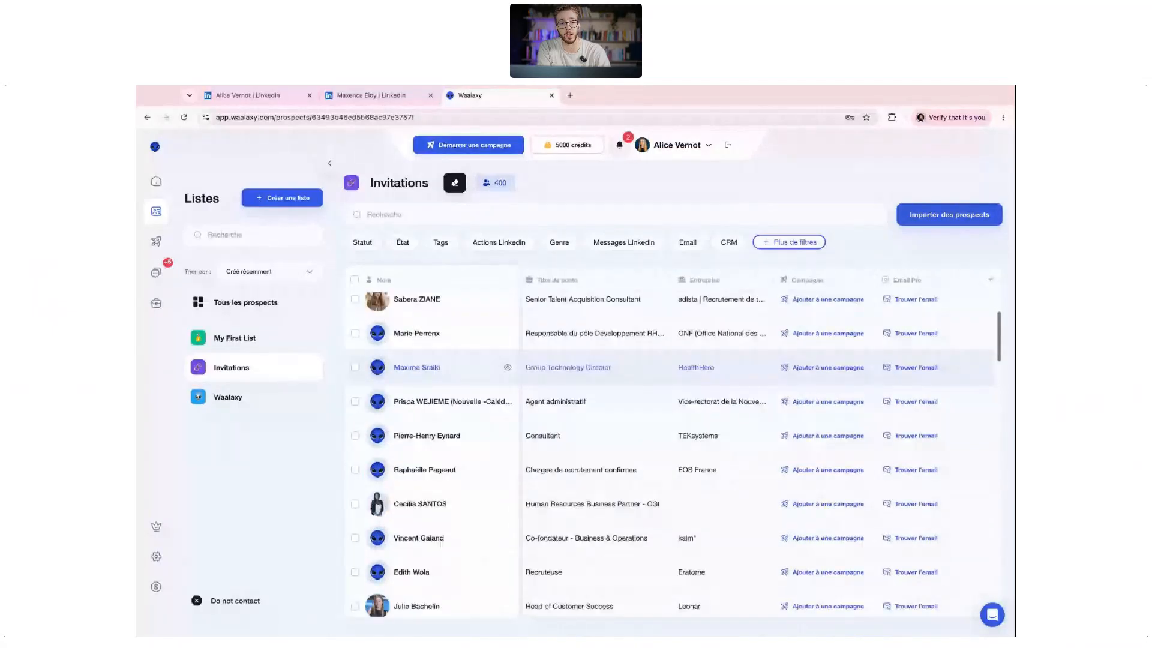
scroll(444, 372, up, 2)
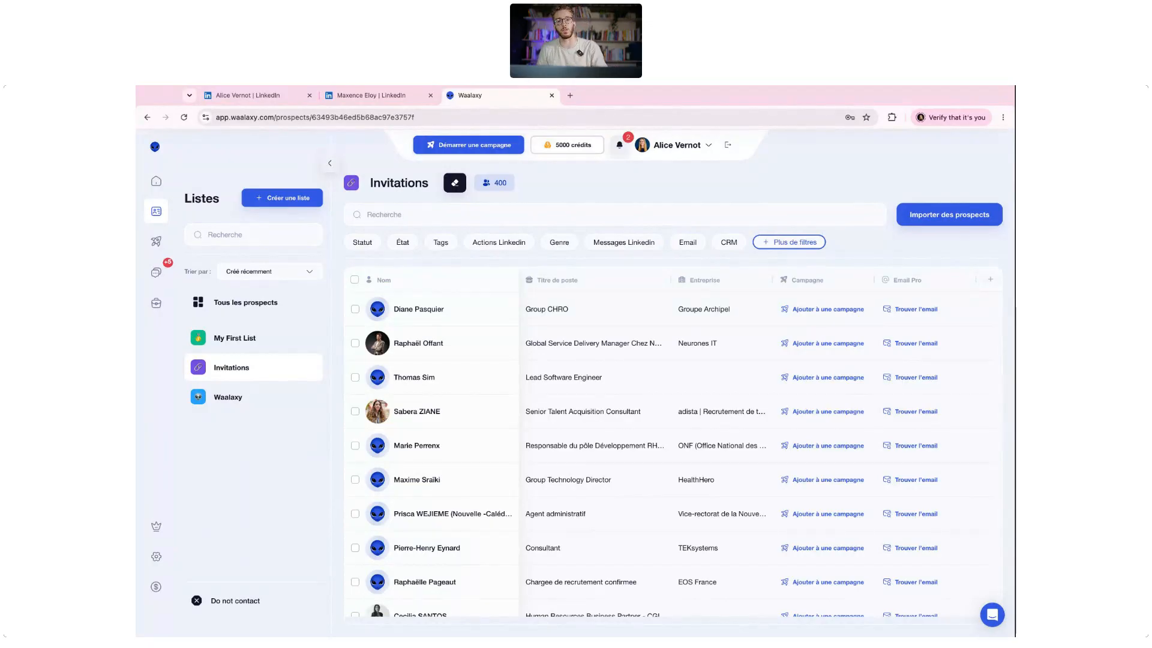
Open the full collection of campaign templates for a new campaign and examine its Actions filters
click(469, 146)
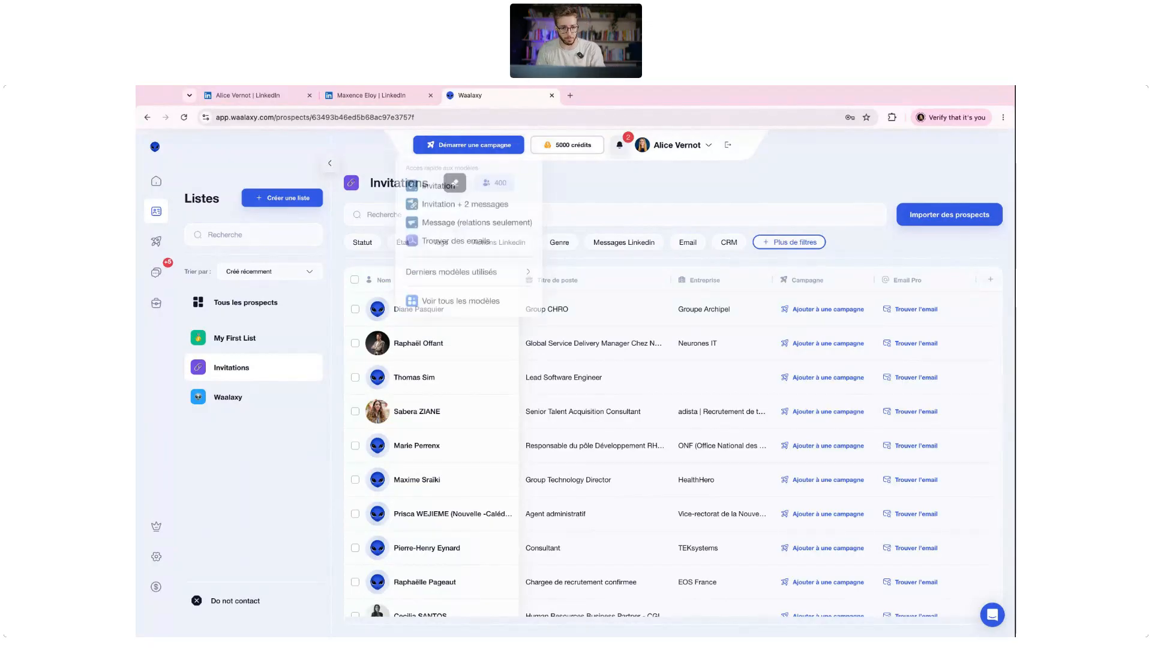
click(486, 302)
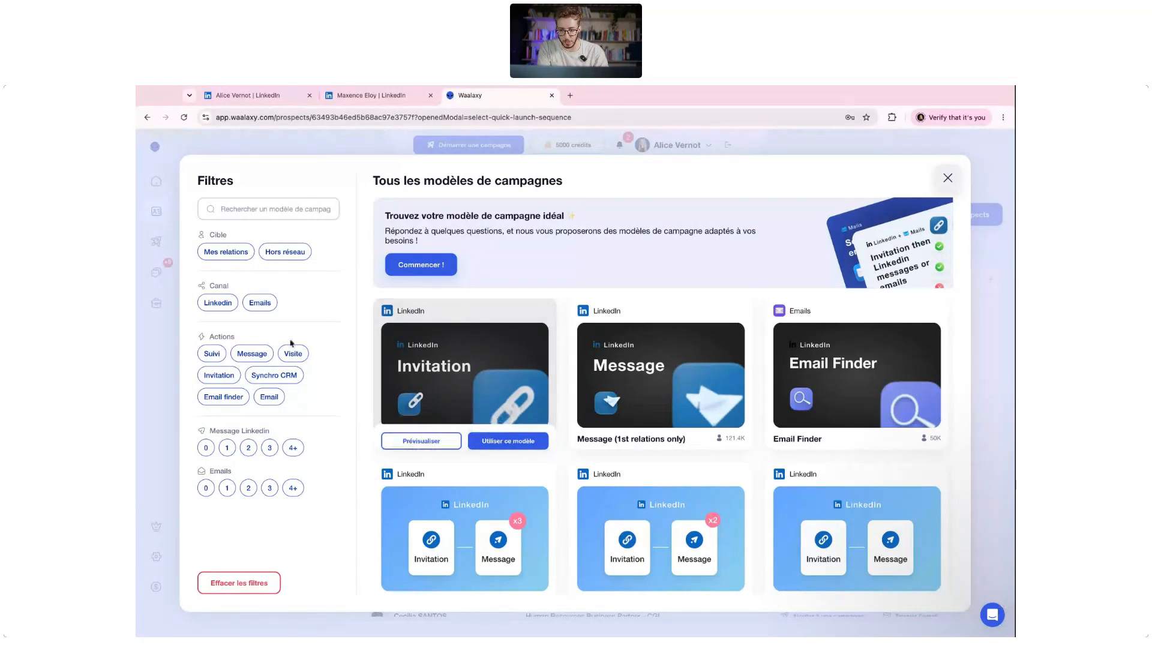
scroll(209, 361, up, 2)
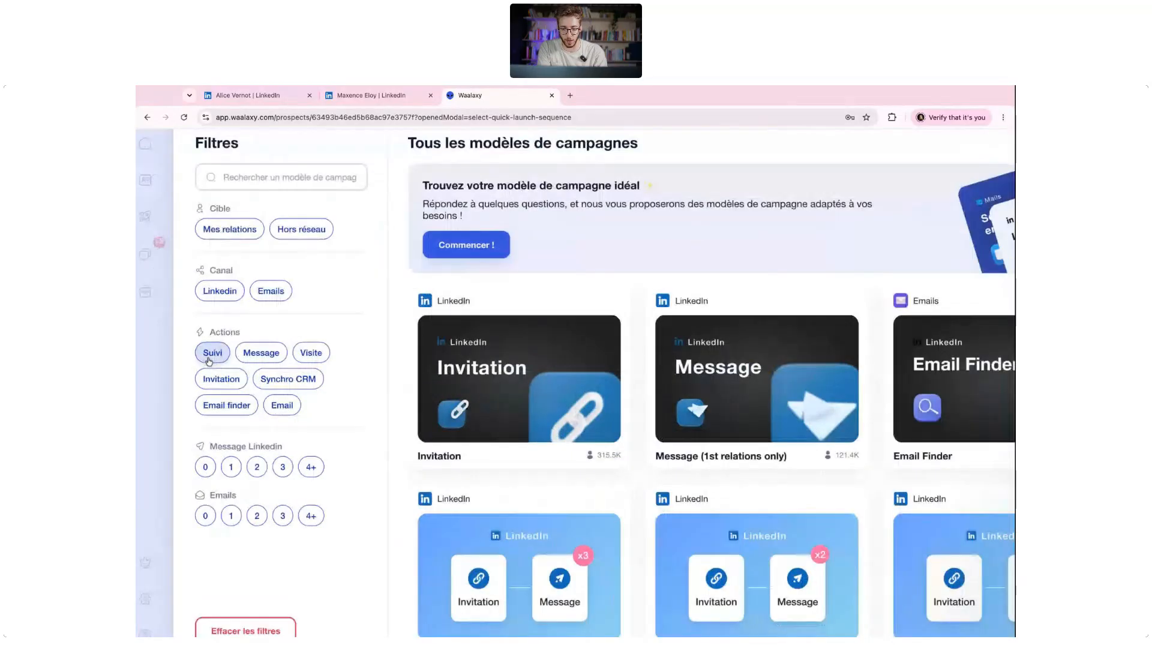
scroll(209, 361, up, 5)
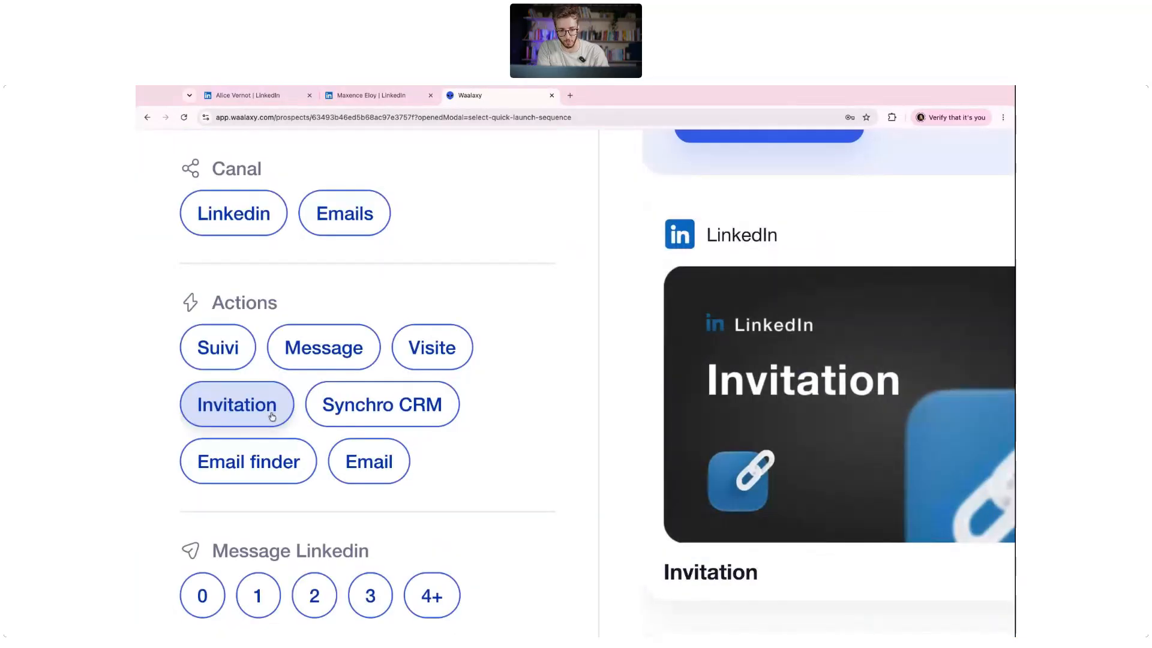
Filter the campaign templates by the Invitation and Message actions with three LinkedIn messages
scroll(272, 417, down, 2)
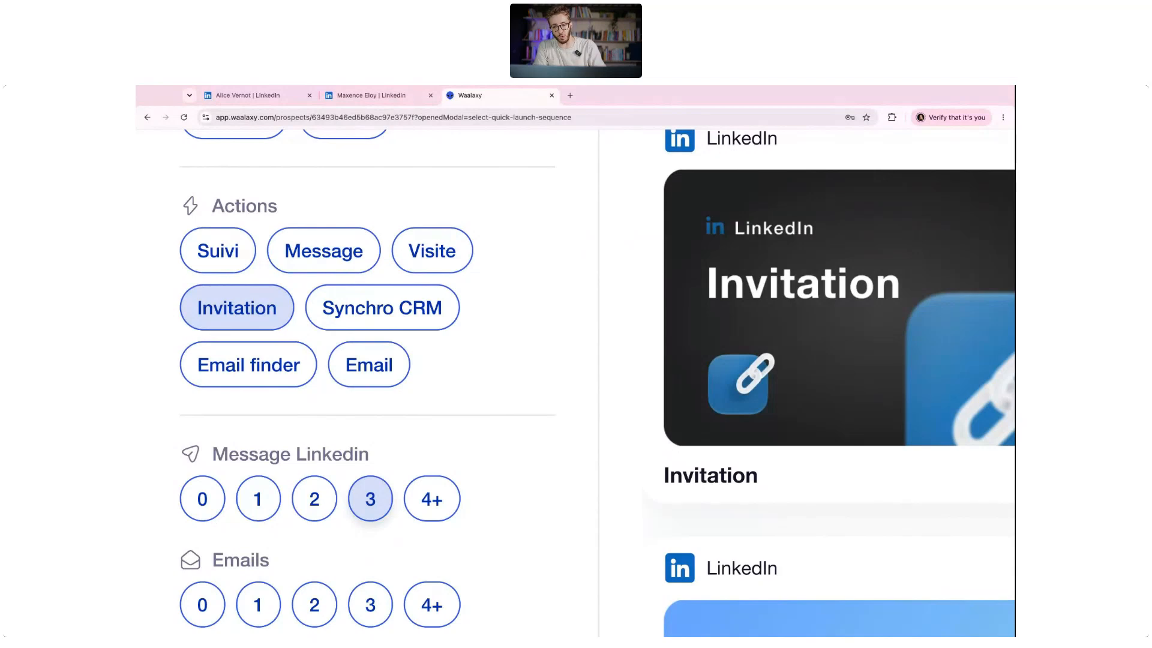
click(323, 250)
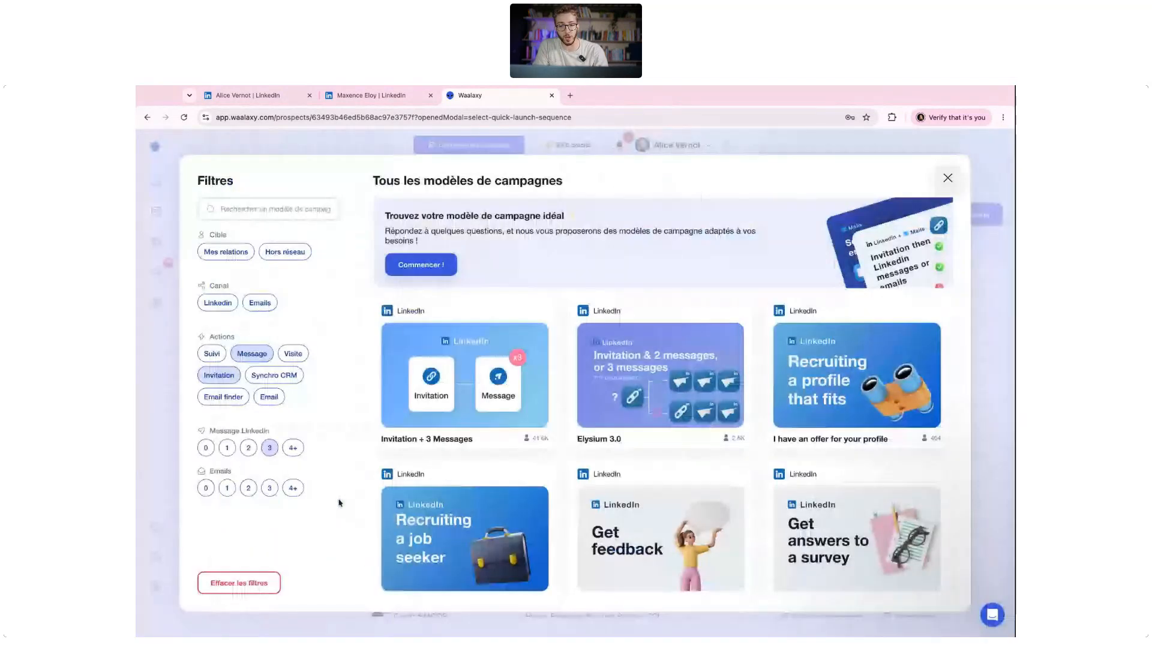
Try the template filters with two LinkedIn messages and one email, and return to three LinkedIn messages without email
click(248, 447)
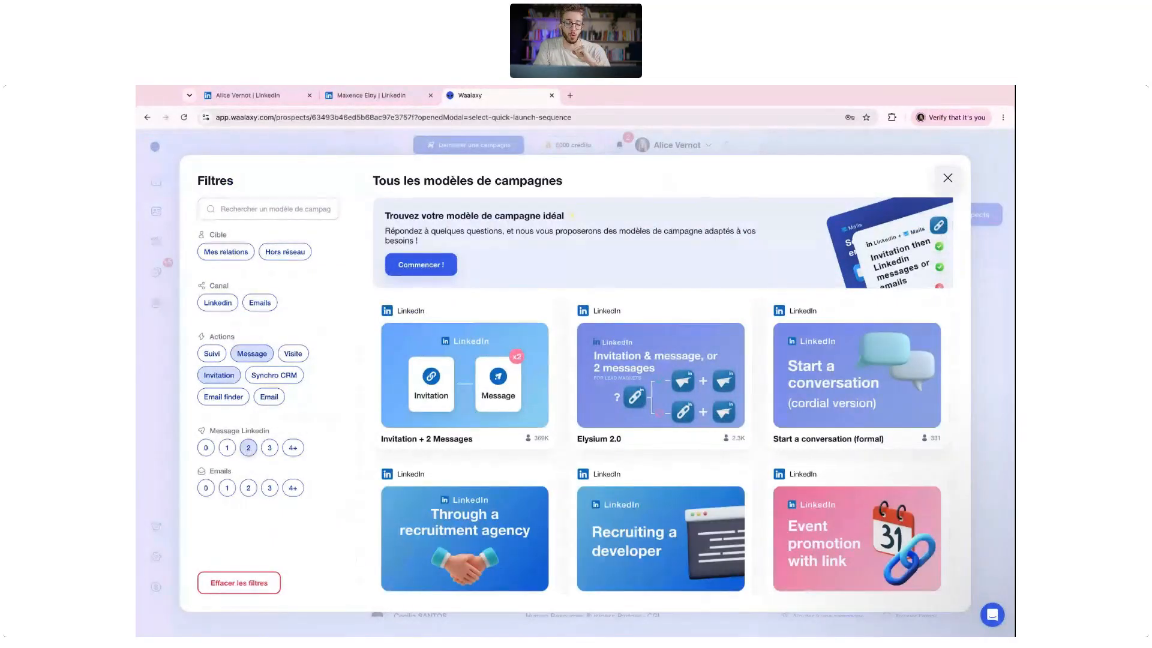
click(228, 489)
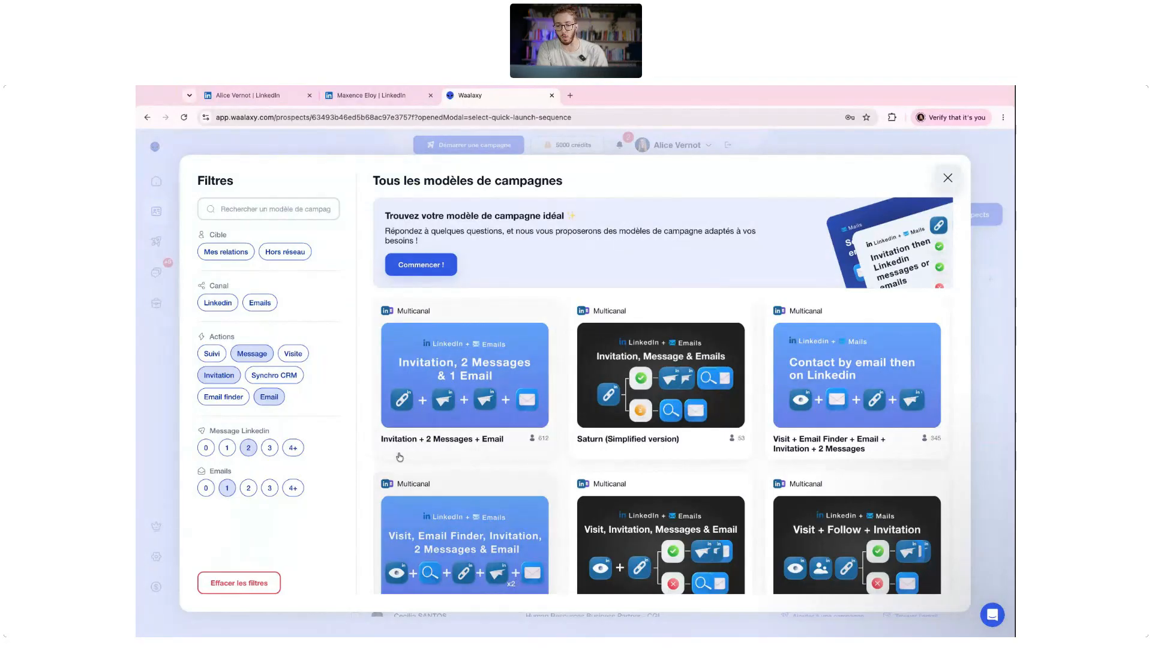
click(227, 488)
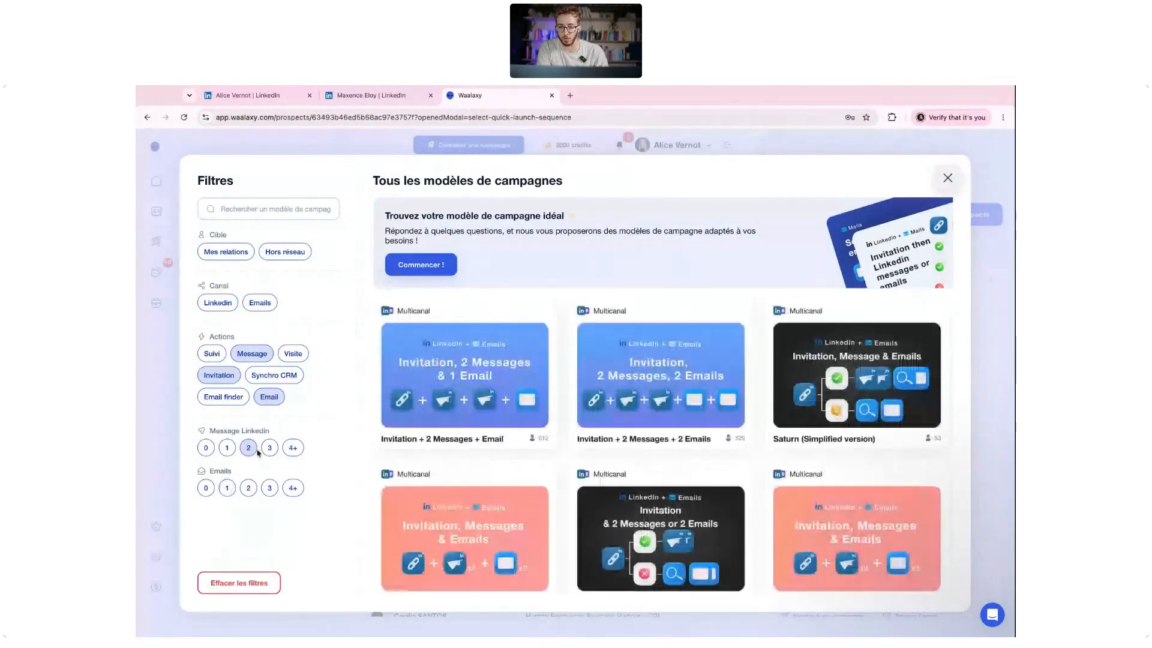
click(269, 447)
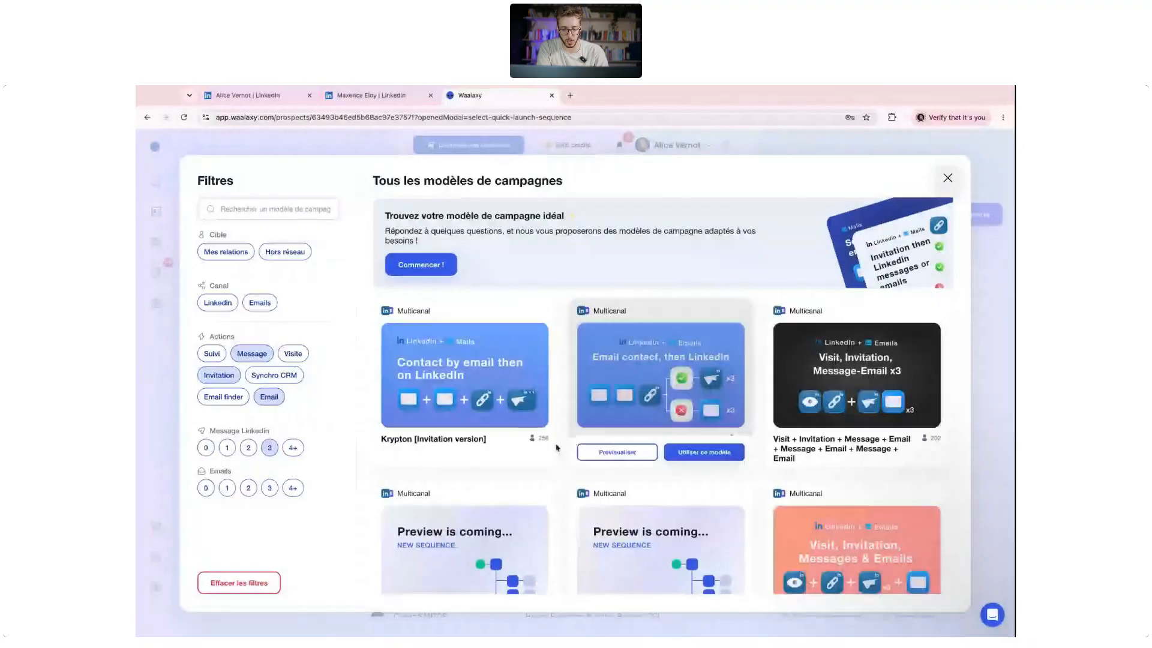
click(269, 397)
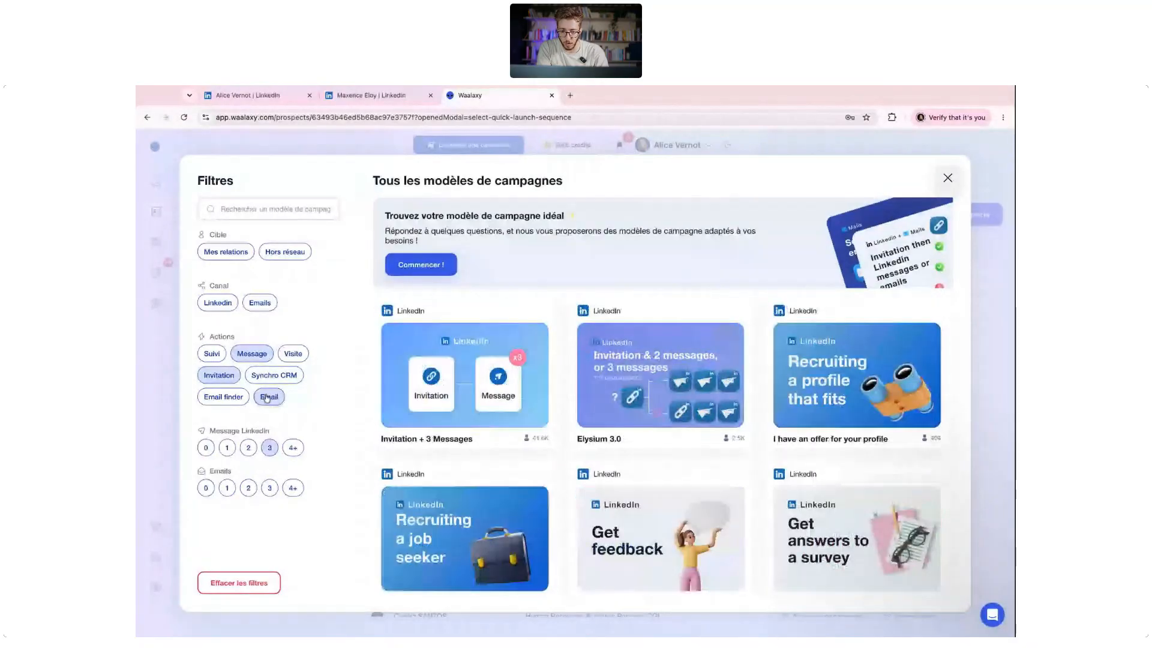
Start a campaign from the Invitation + 3 Messages template, keeping its default name and leaving the invitation without a note
click(514, 435)
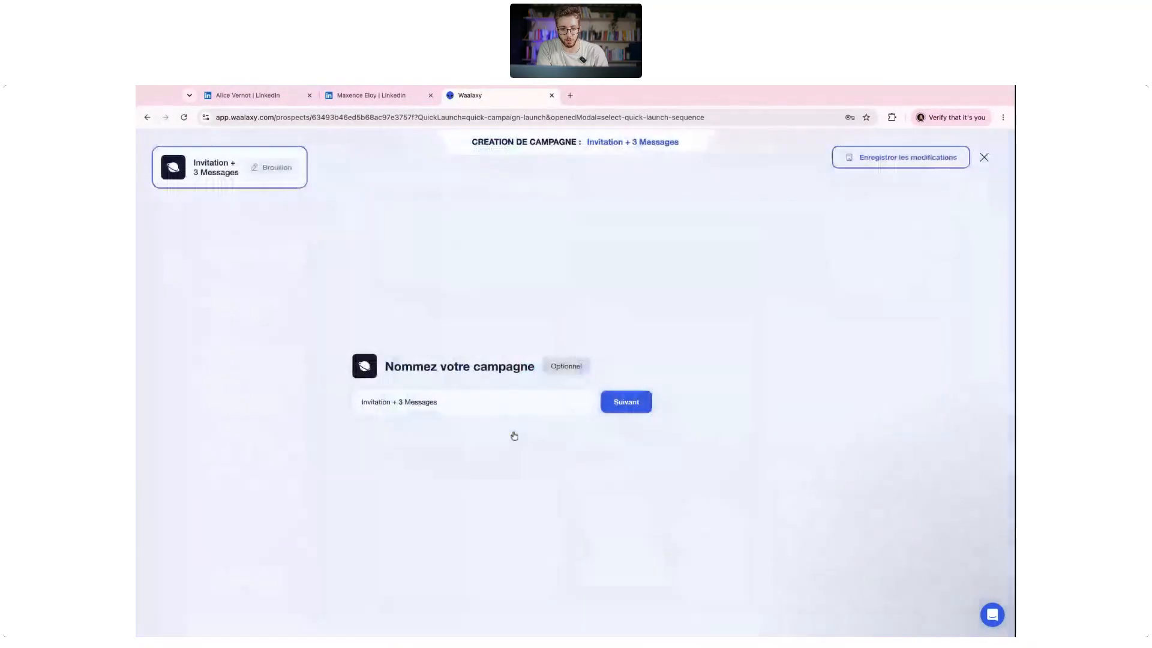
click(637, 411)
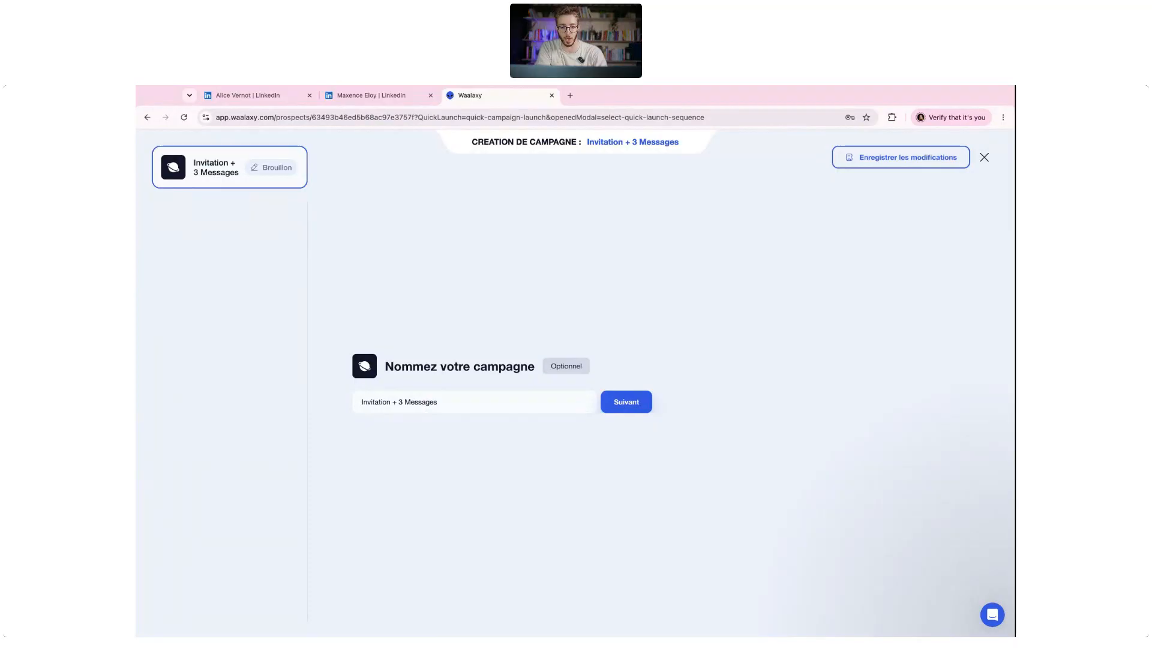
click(627, 402)
click(618, 471)
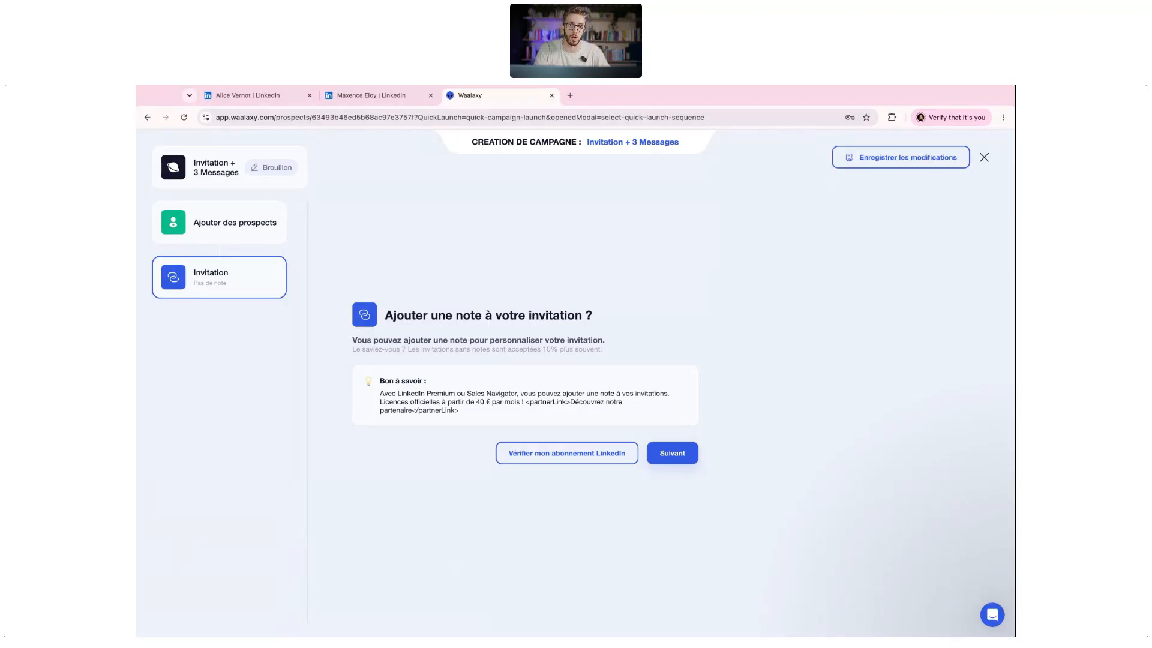
click(672, 453)
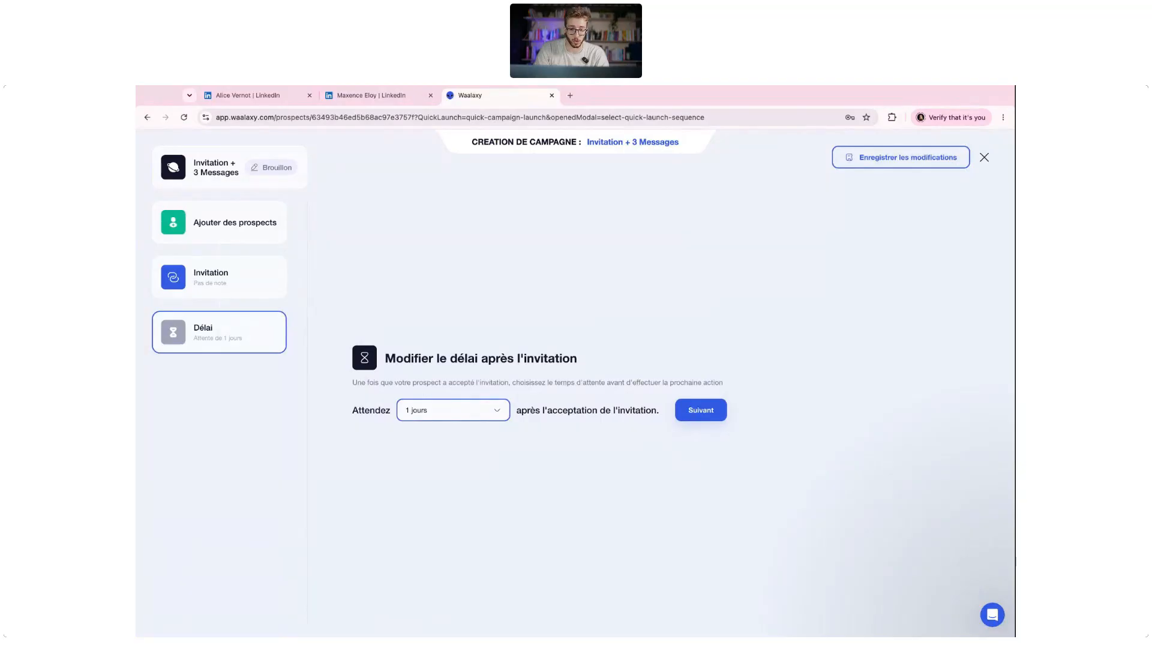
Set the delay after the invitation is accepted to 3 days and continue to the first message
click(499, 410)
click(467, 472)
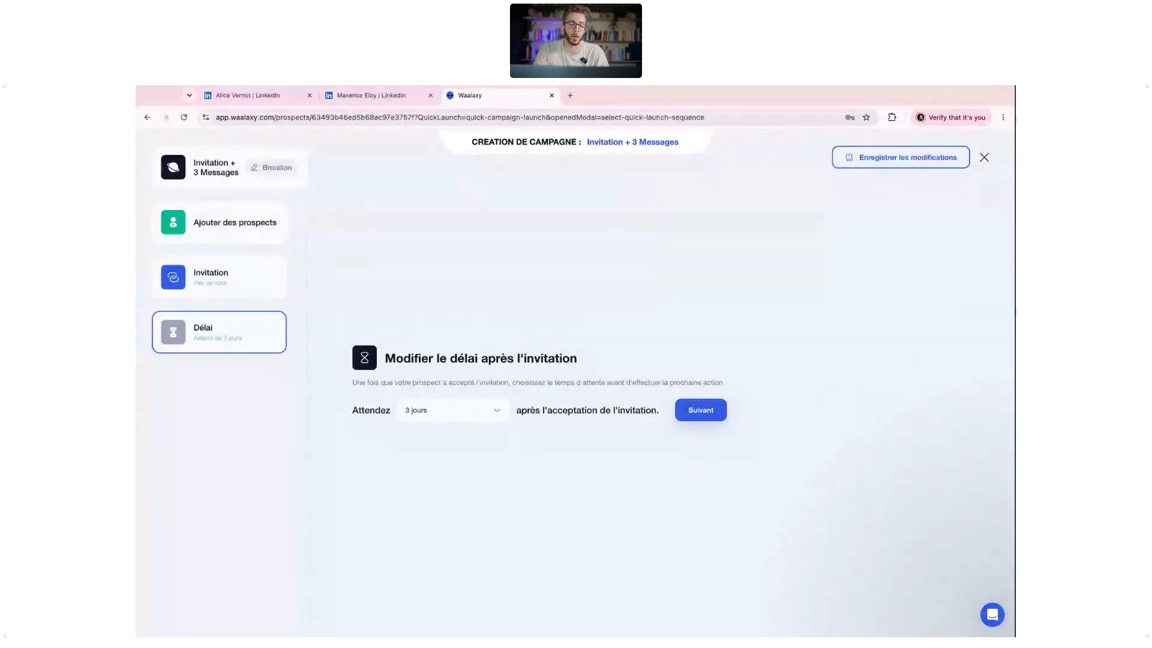
click(700, 410)
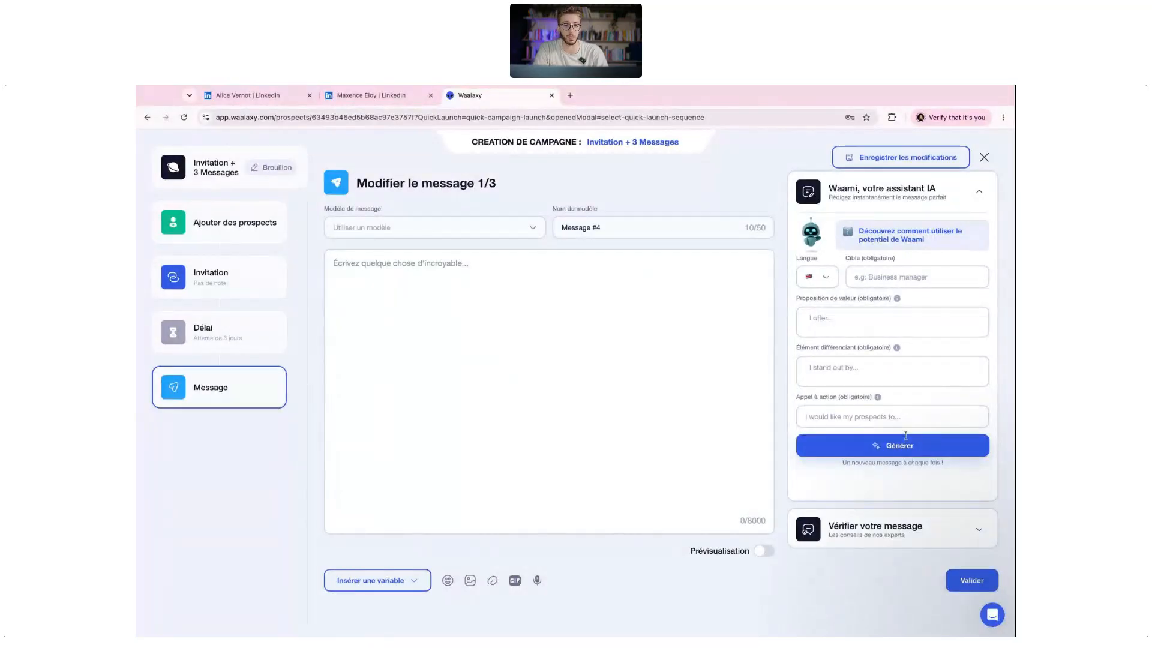
Examine the Waami AI assistant's fields and the message verification checklist without filling anything in
click(929, 285)
click(914, 332)
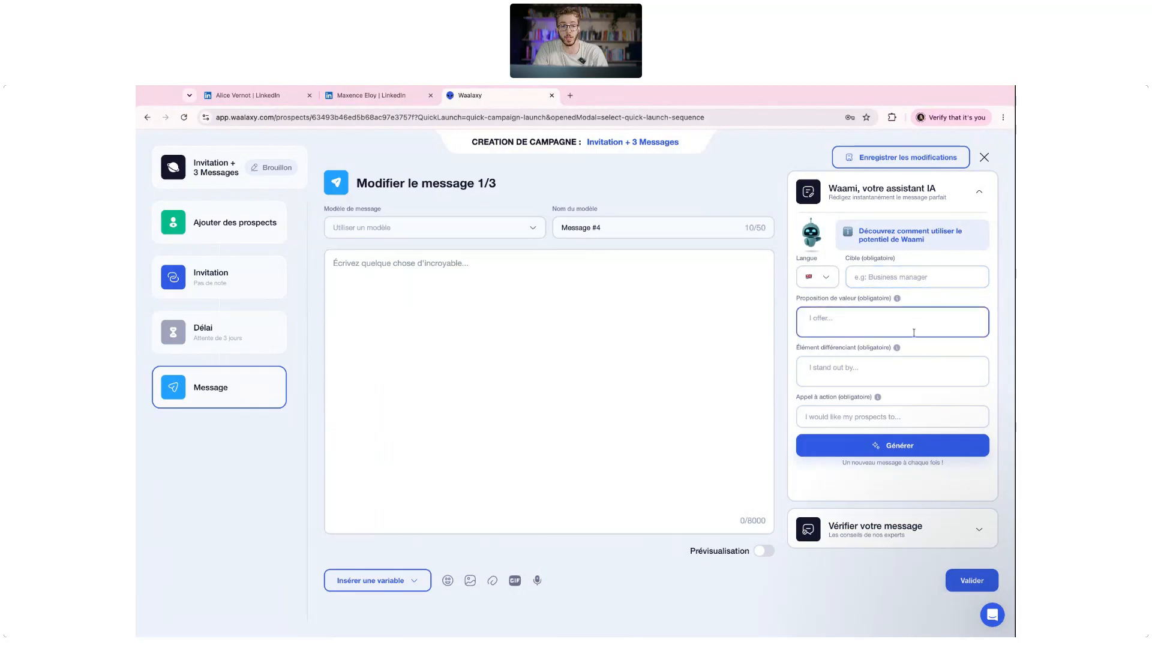
click(910, 383)
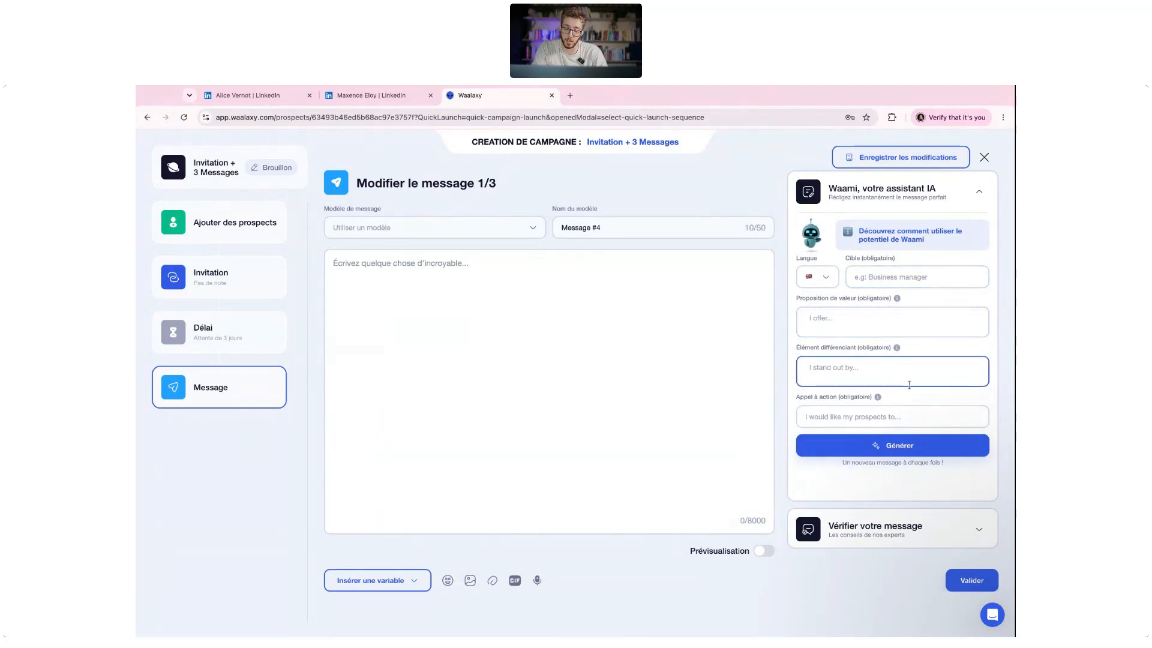
click(906, 418)
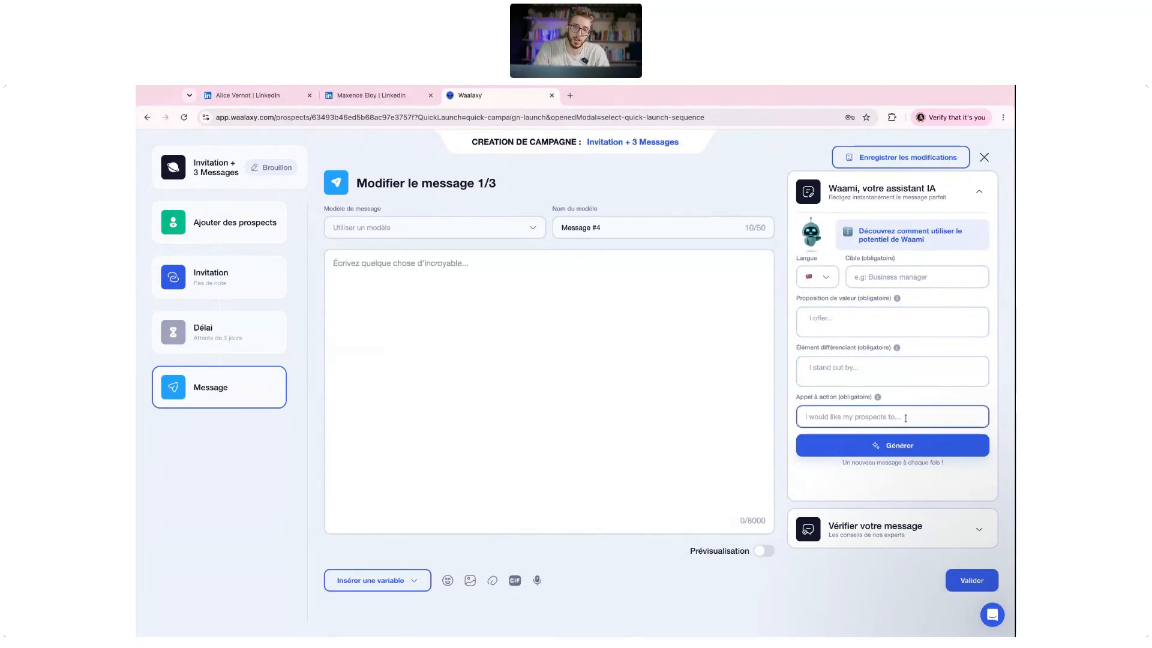
click(900, 198)
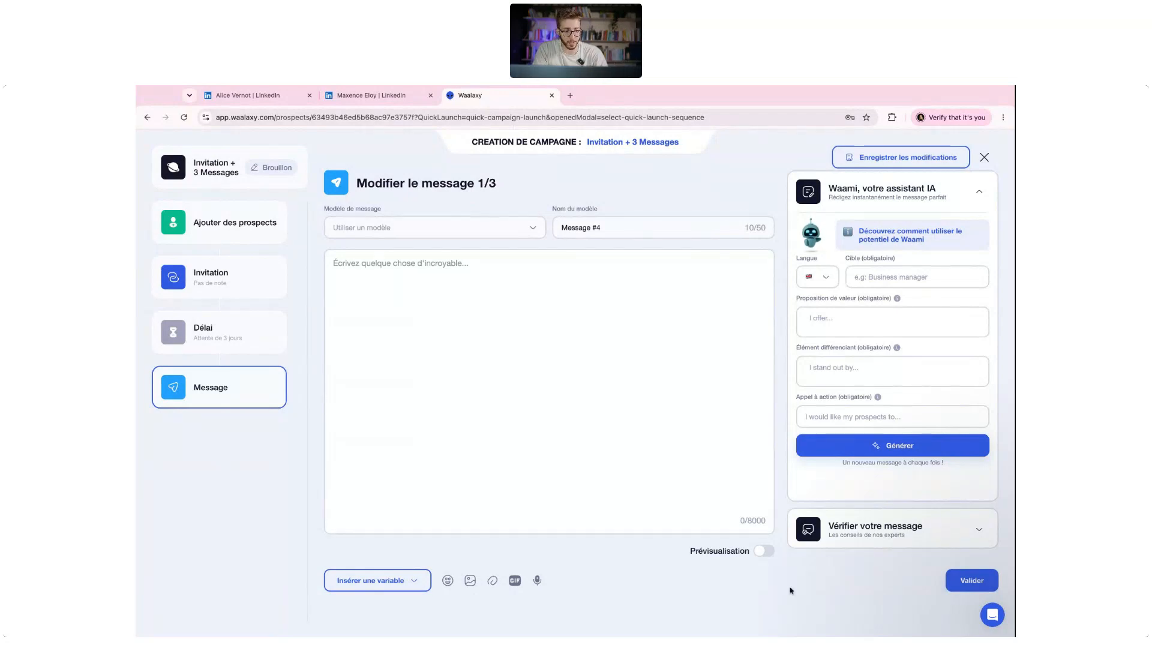
click(970, 531)
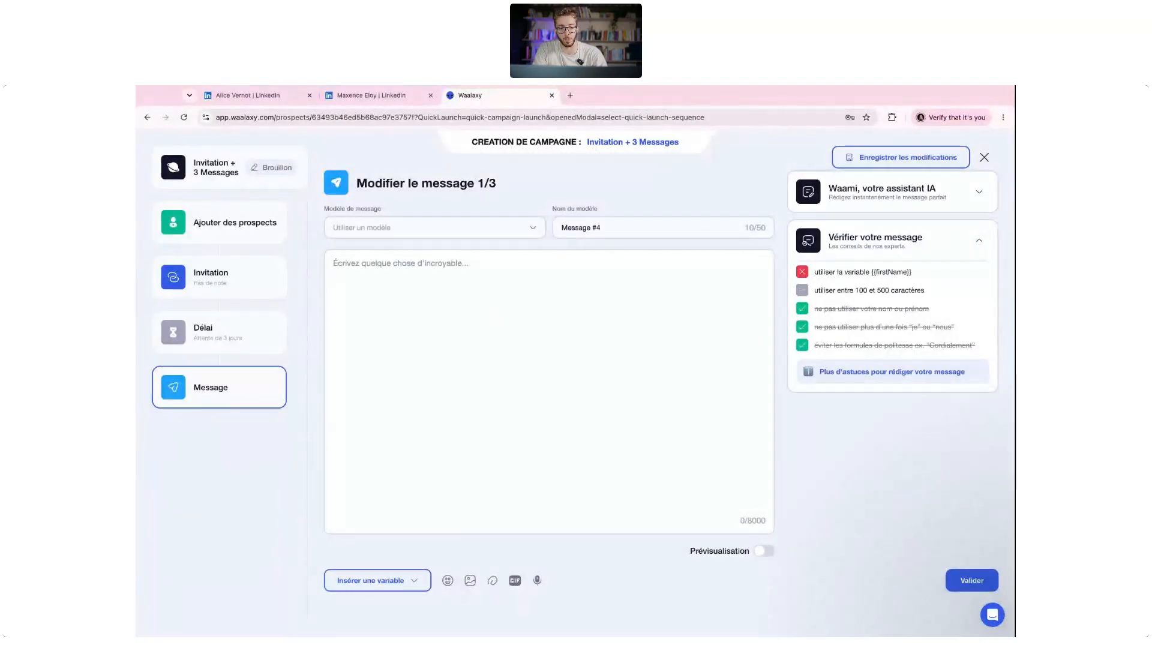
click(981, 192)
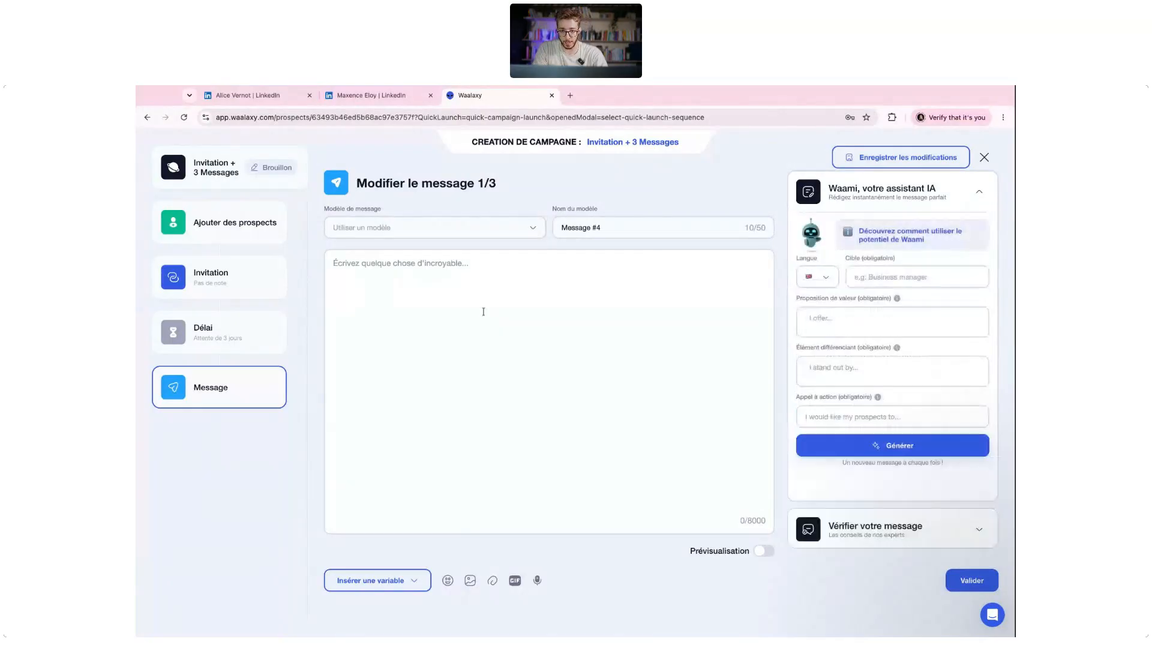
Load the saved Message 1B Responsable QSE template into the campaign's first message
click(420, 228)
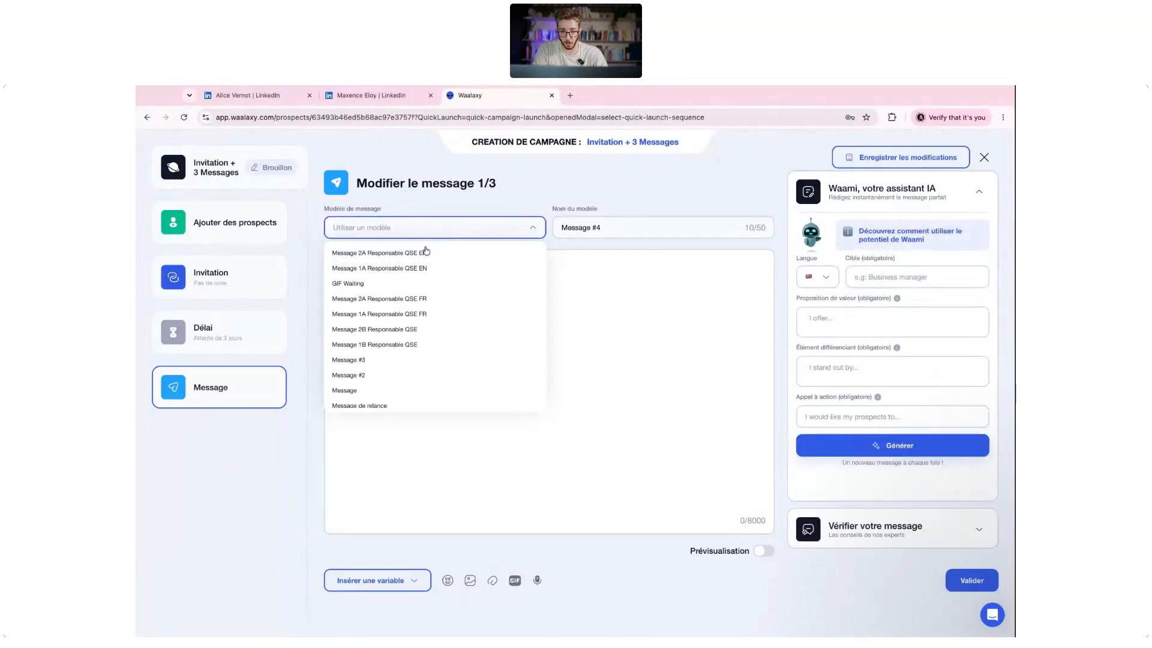
click(366, 346)
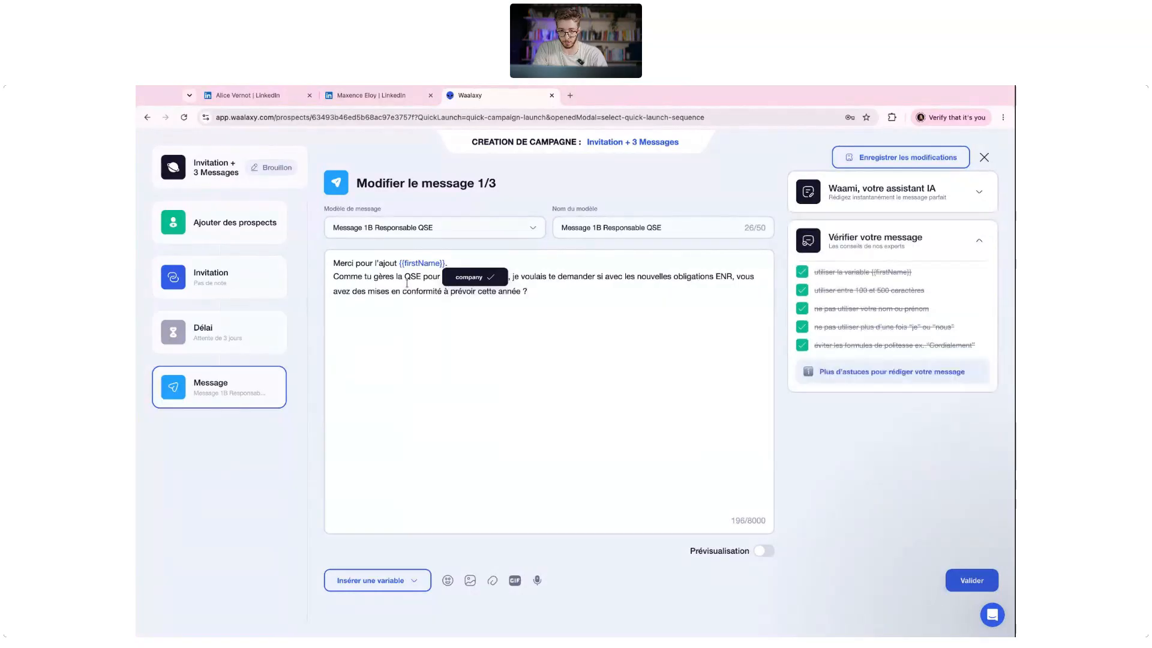
Review the first message's wording, highlighting the QSE role reference and the phrase about the new ENR obligations
double_click(406, 277)
click(418, 309)
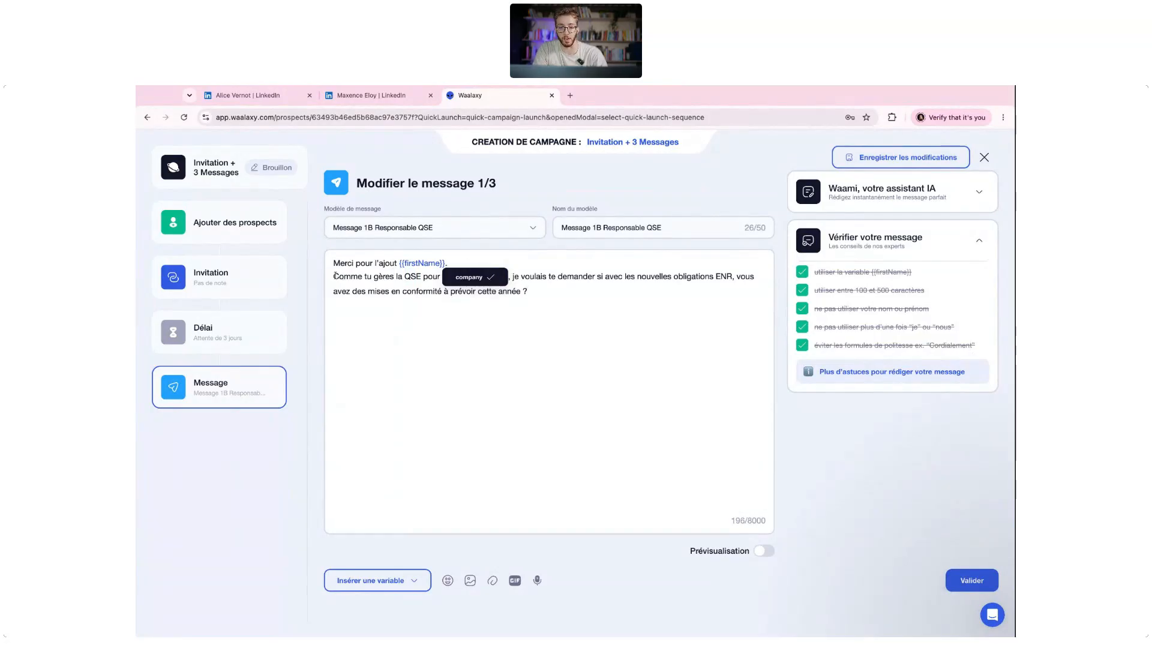
drag(334, 277, 421, 277)
click(421, 278)
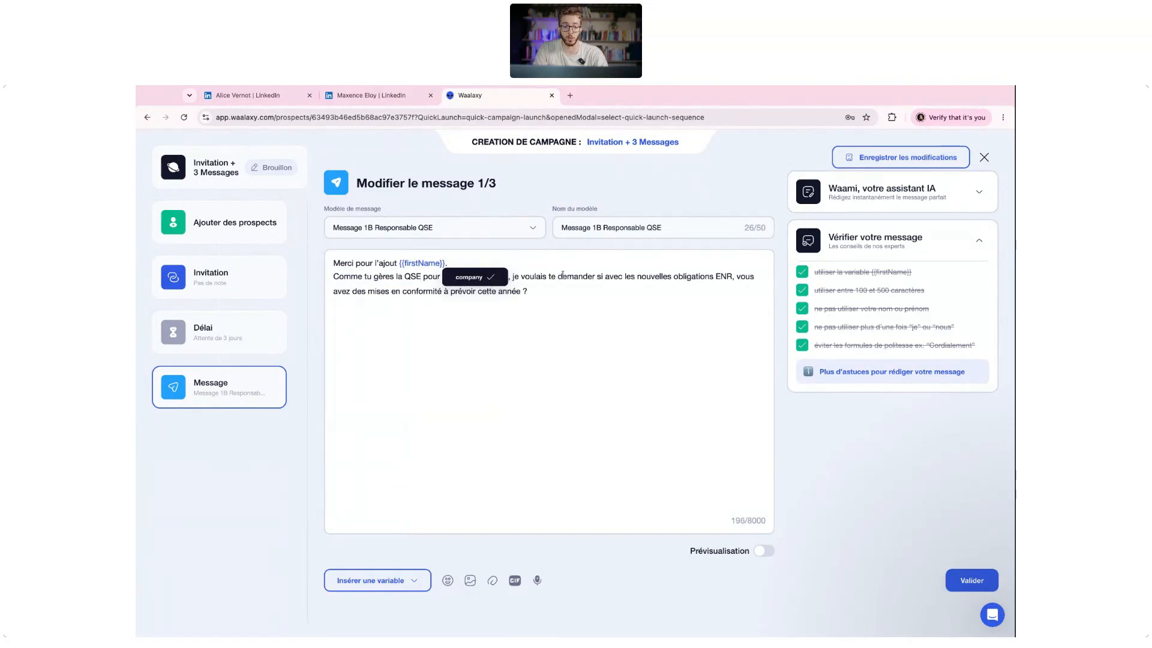
click(733, 279)
key(alt+shift+Left)
key(alt+shift+Left)
key(alt+shift+Left)
key(alt+shift+Left)
key(alt+shift+Left)
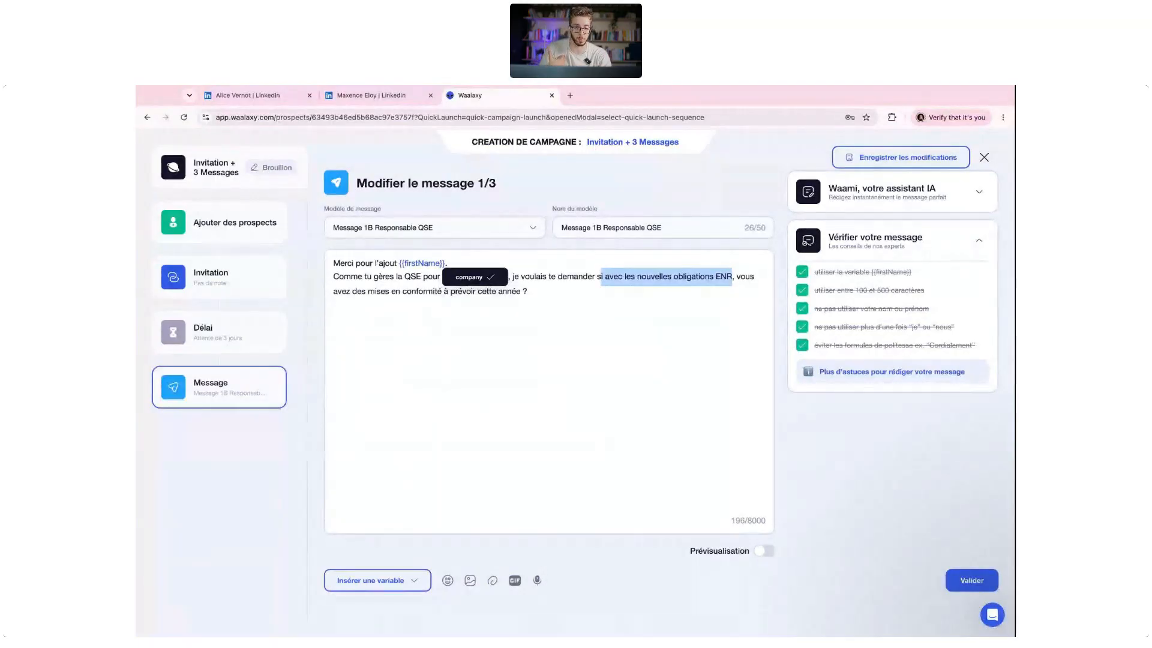
click(632, 298)
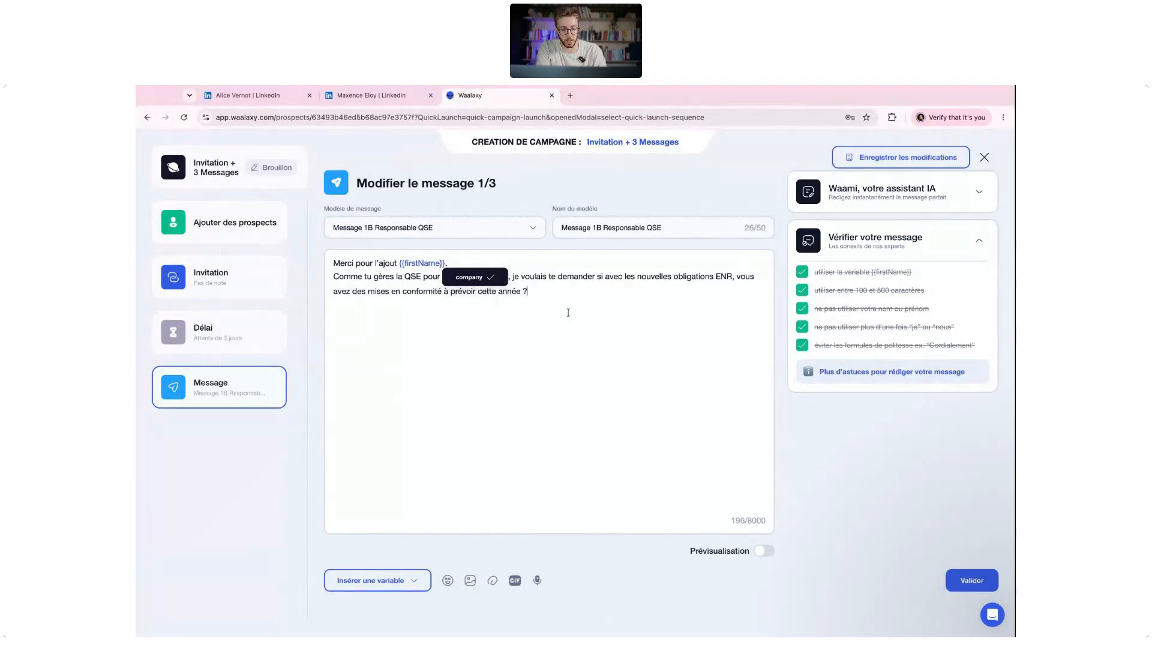
Preview the first message as a prospect would see it and validate it
click(764, 551)
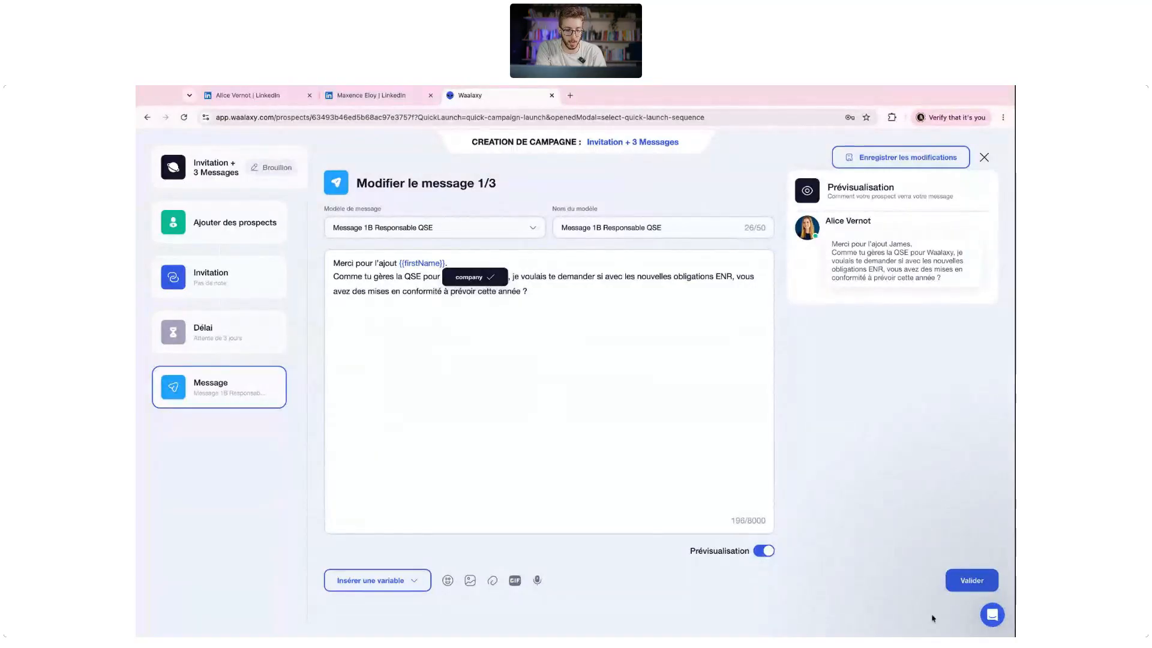
click(970, 587)
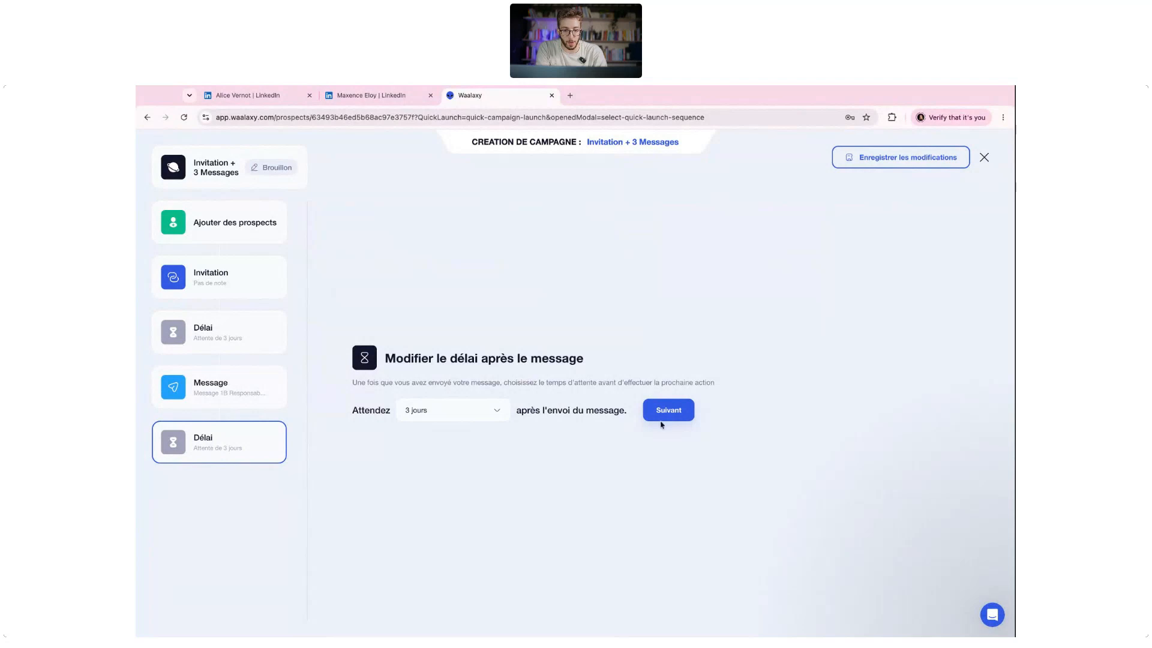
Set the delay after the first message to 5 days and continue to the second message
click(468, 411)
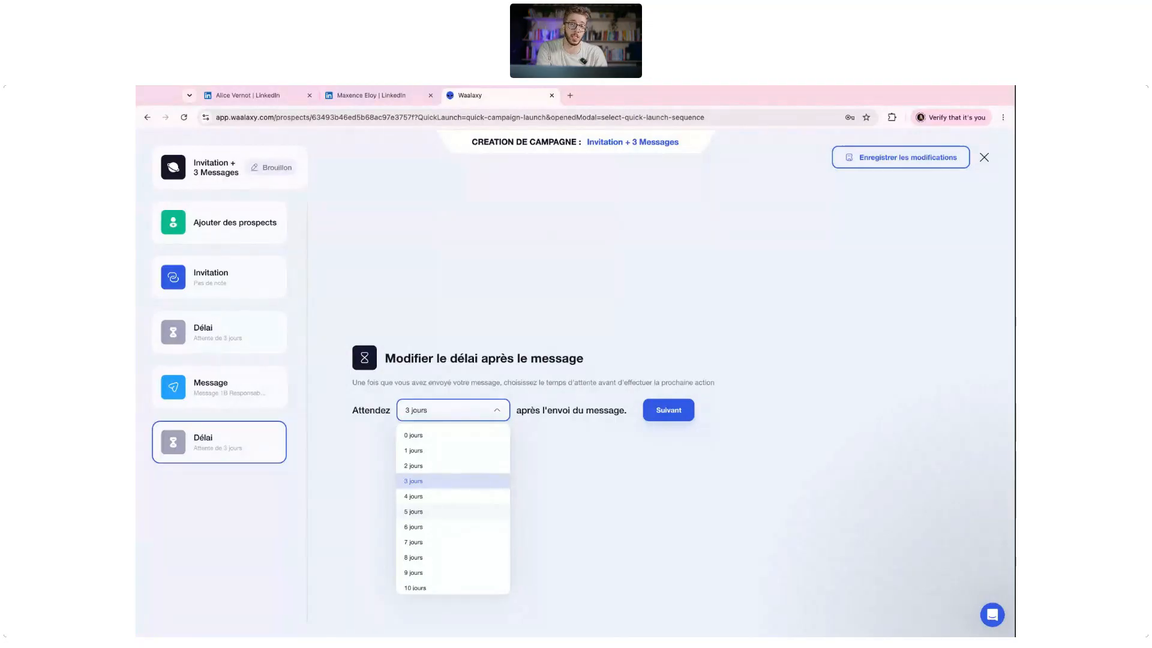
click(454, 511)
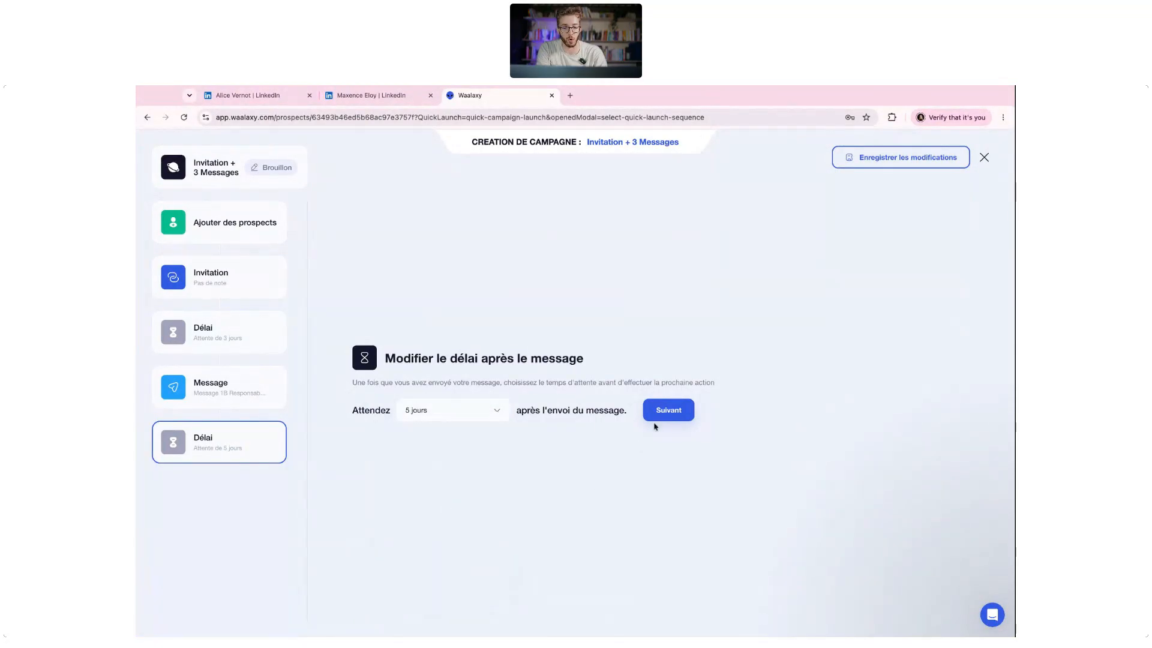
click(659, 418)
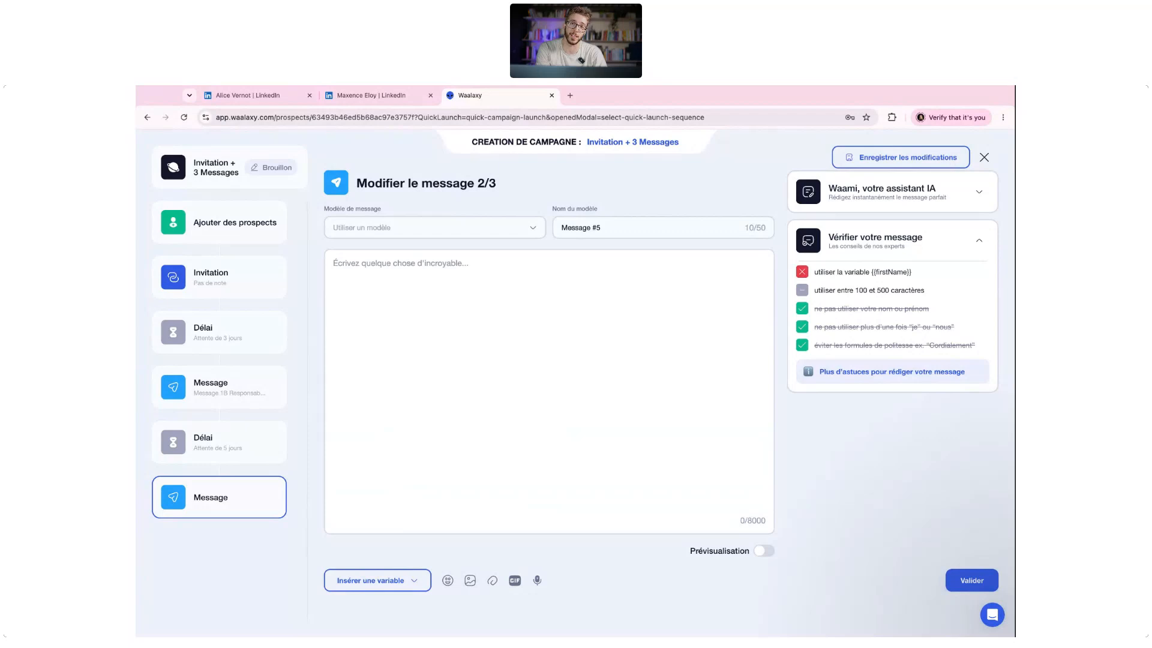
Load the Message 2B Responsable QSE template into the second message and review its opening phrase "Si je te demande ça"
click(387, 229)
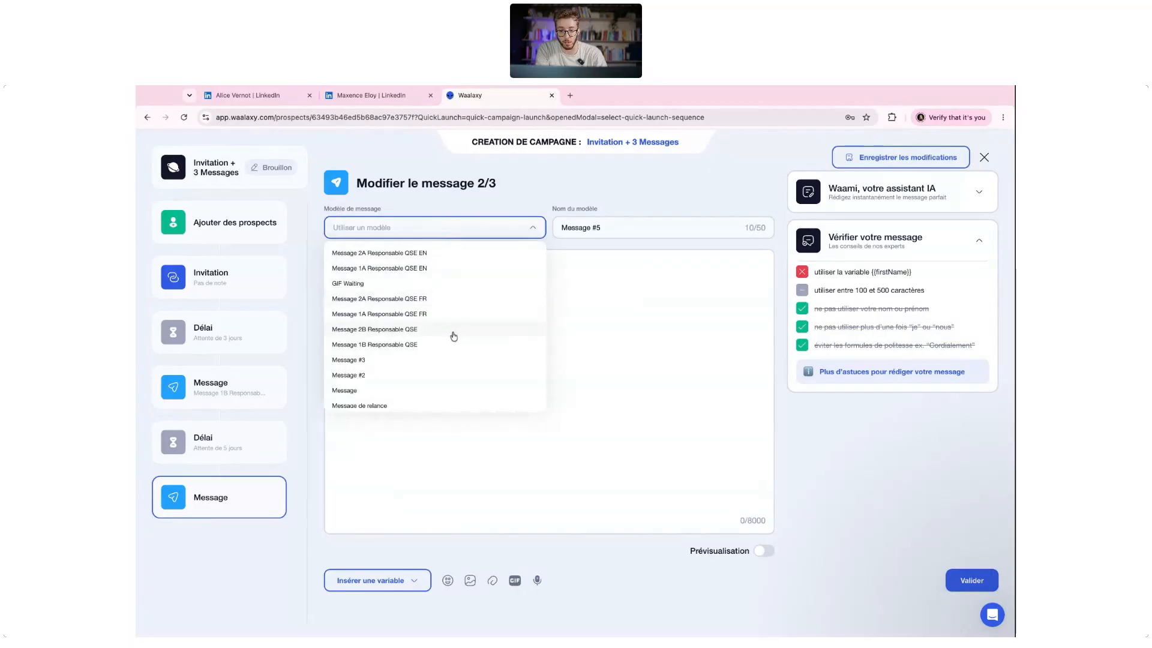
click(453, 334)
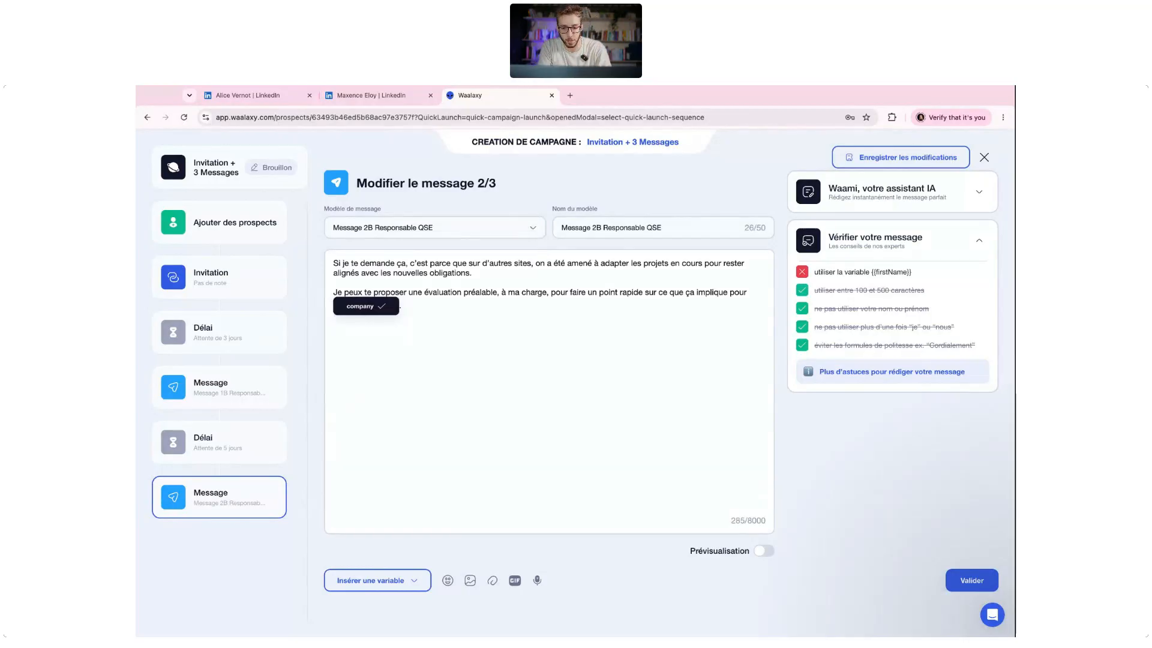
drag(334, 262, 406, 264)
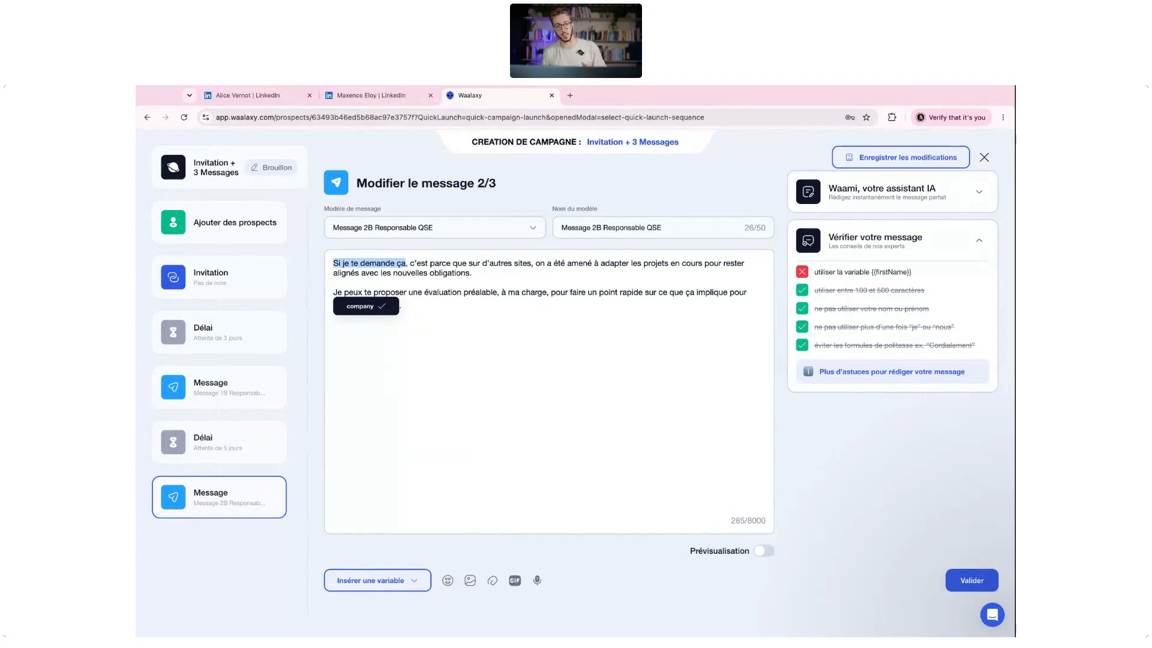
click(464, 299)
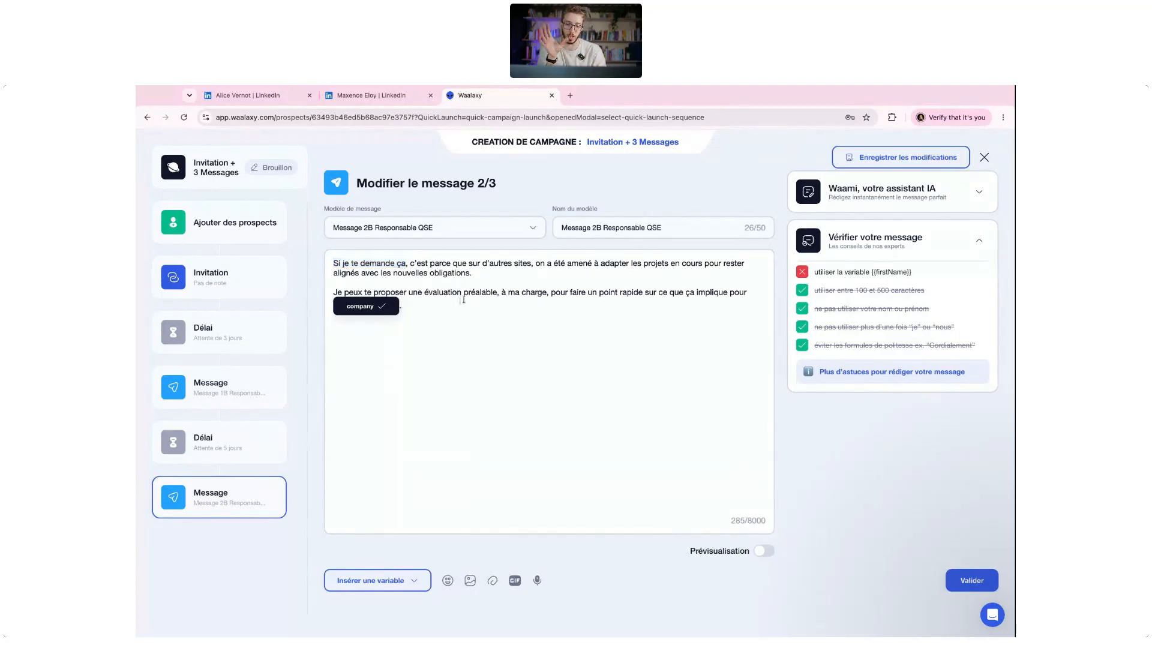
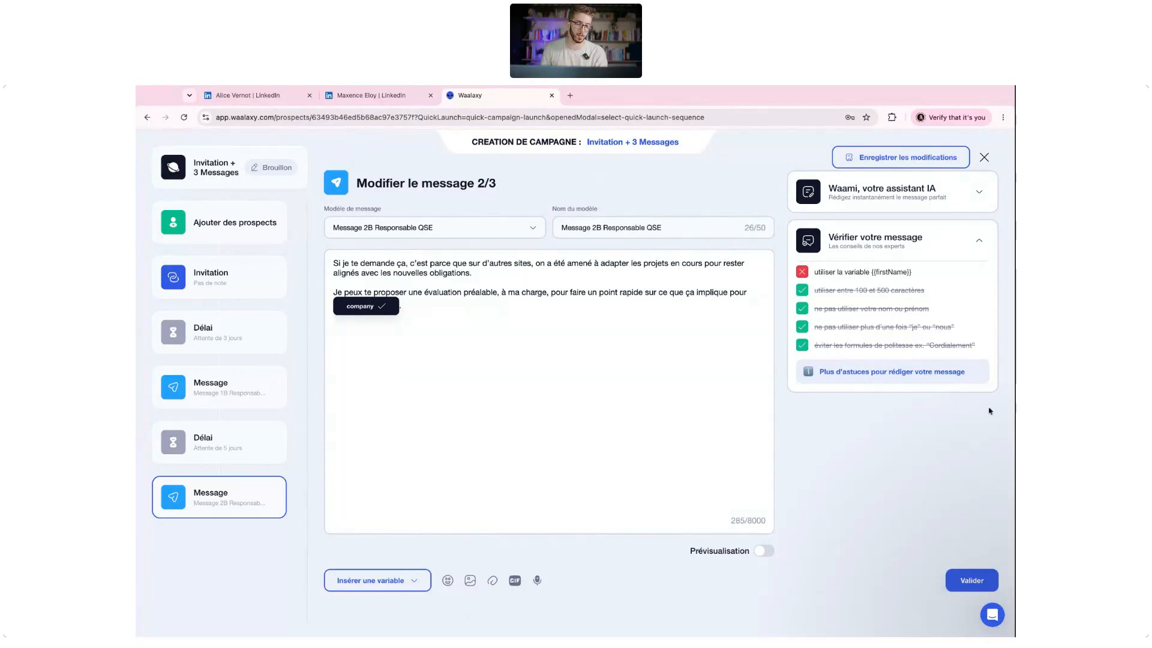
Validate the second message, set the delay after it to 7 days and continue to the third message
click(966, 581)
click(460, 420)
click(447, 541)
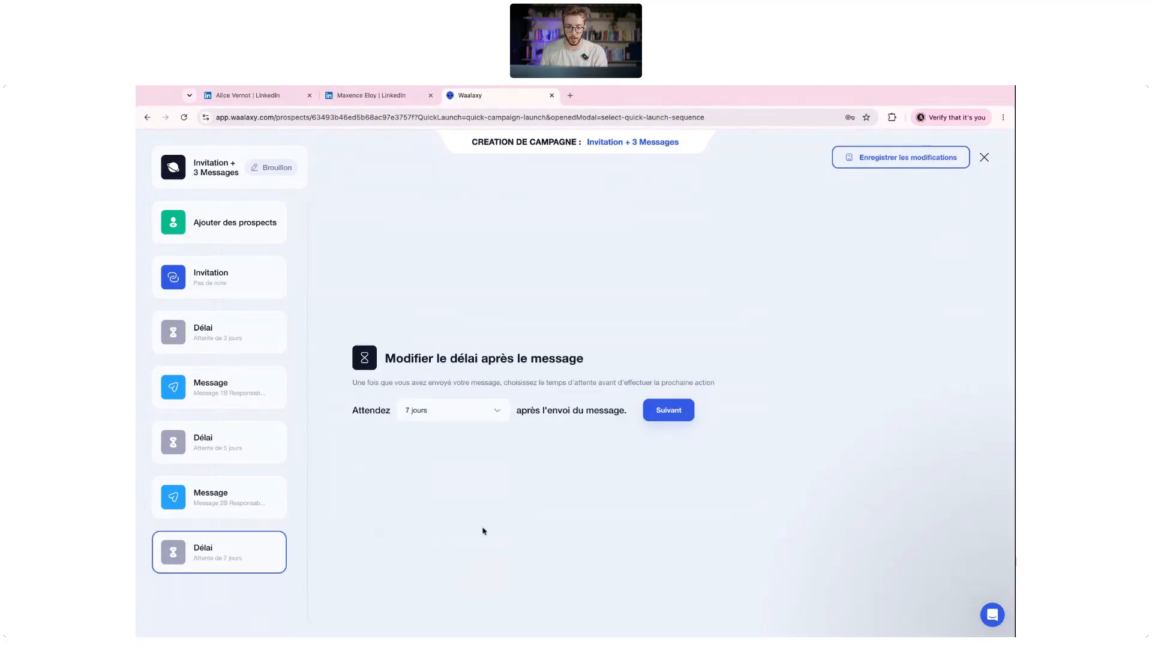
click(677, 414)
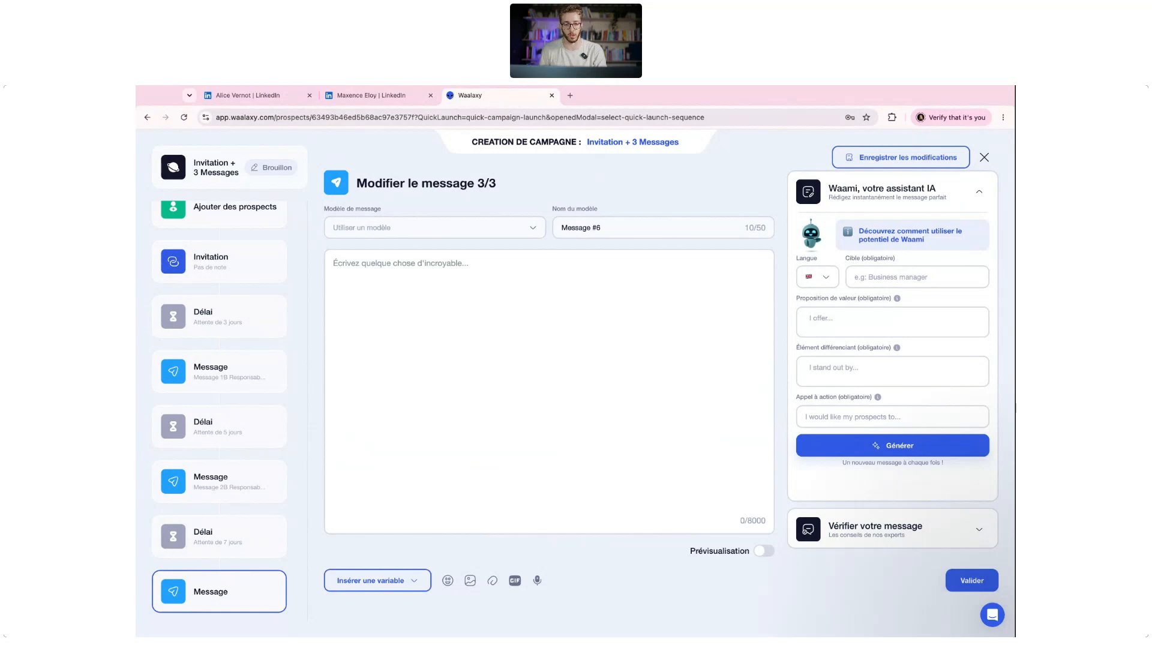
Look through the saved templates for the third message, reread the second message and return to the third
click(506, 231)
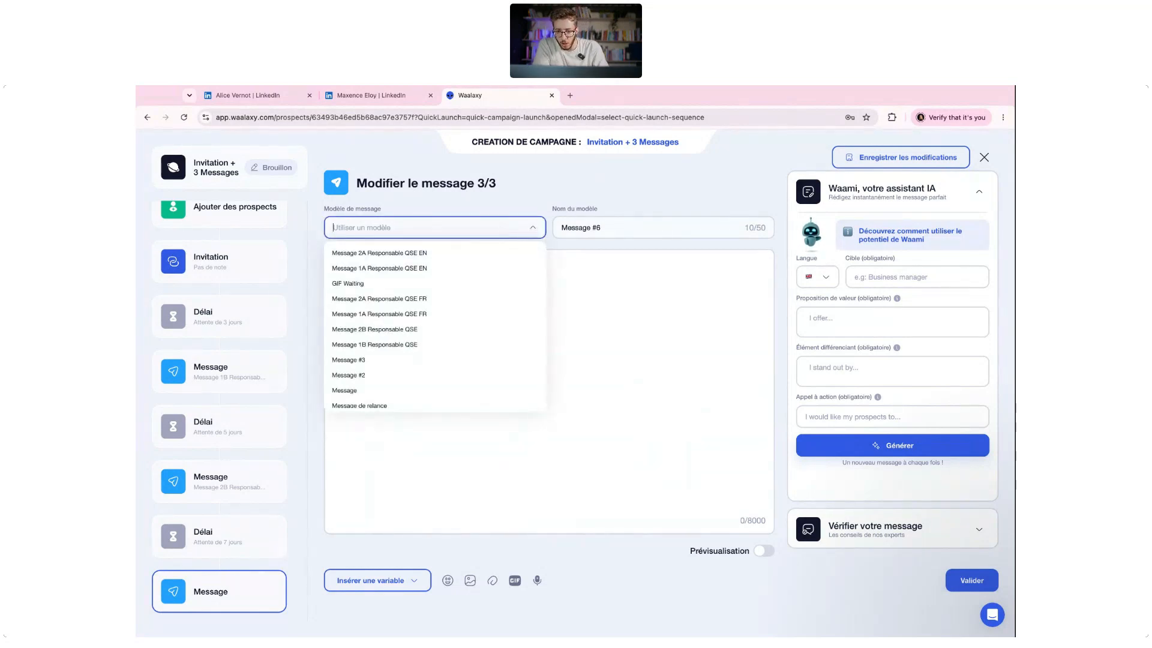
click(531, 190)
click(571, 284)
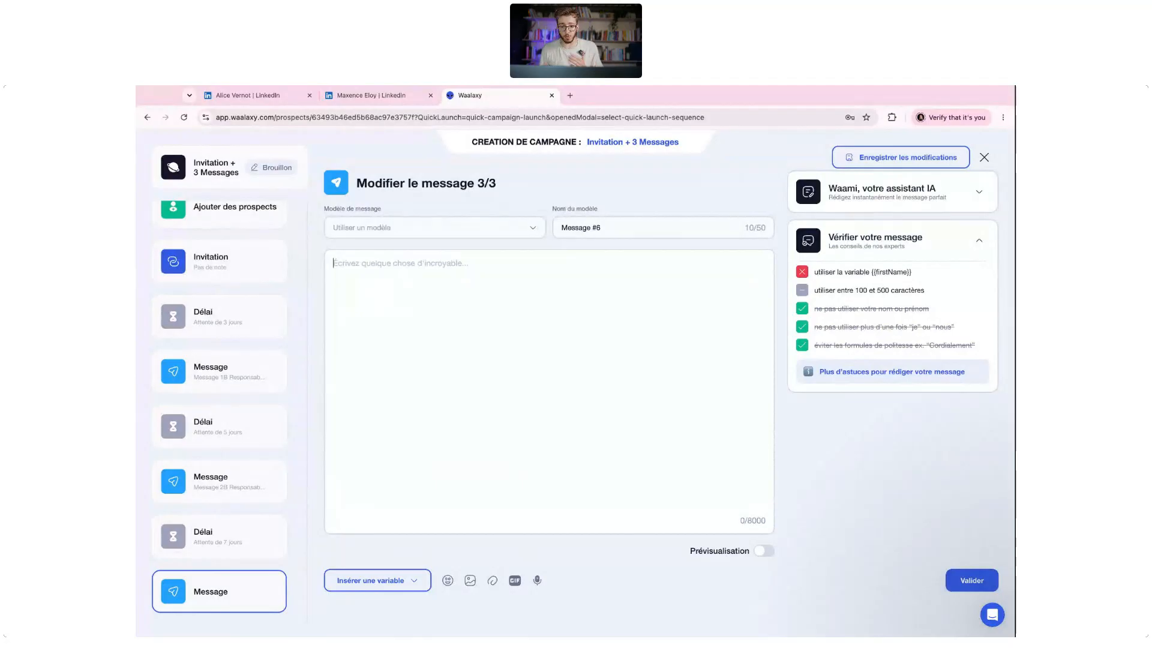
click(251, 504)
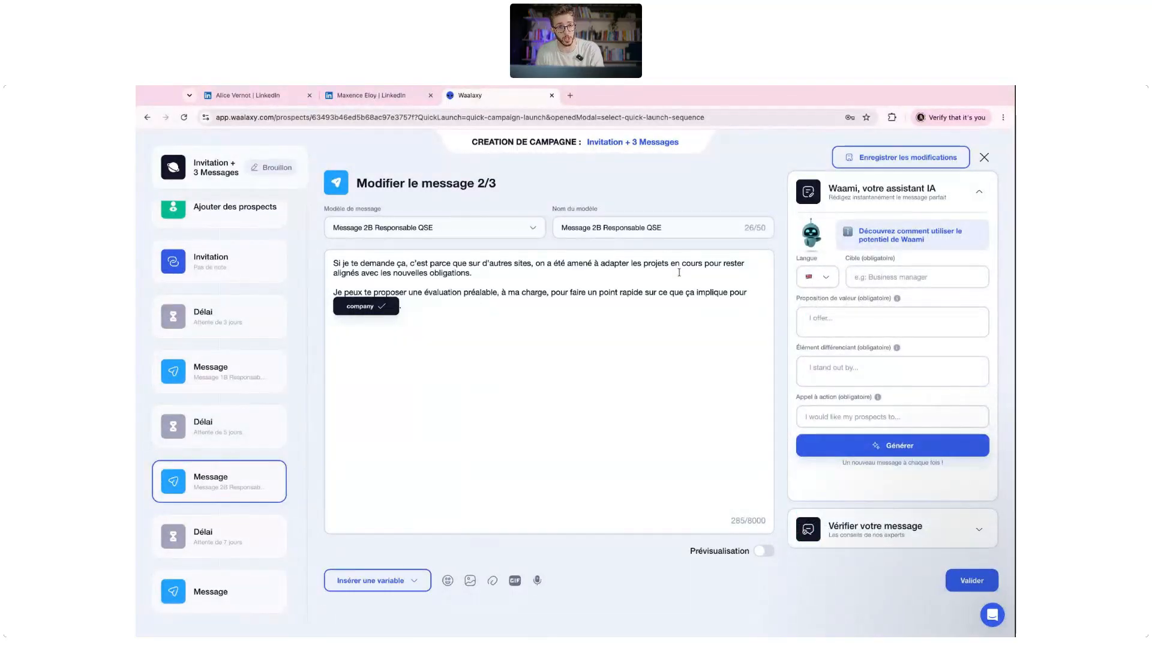
click(216, 591)
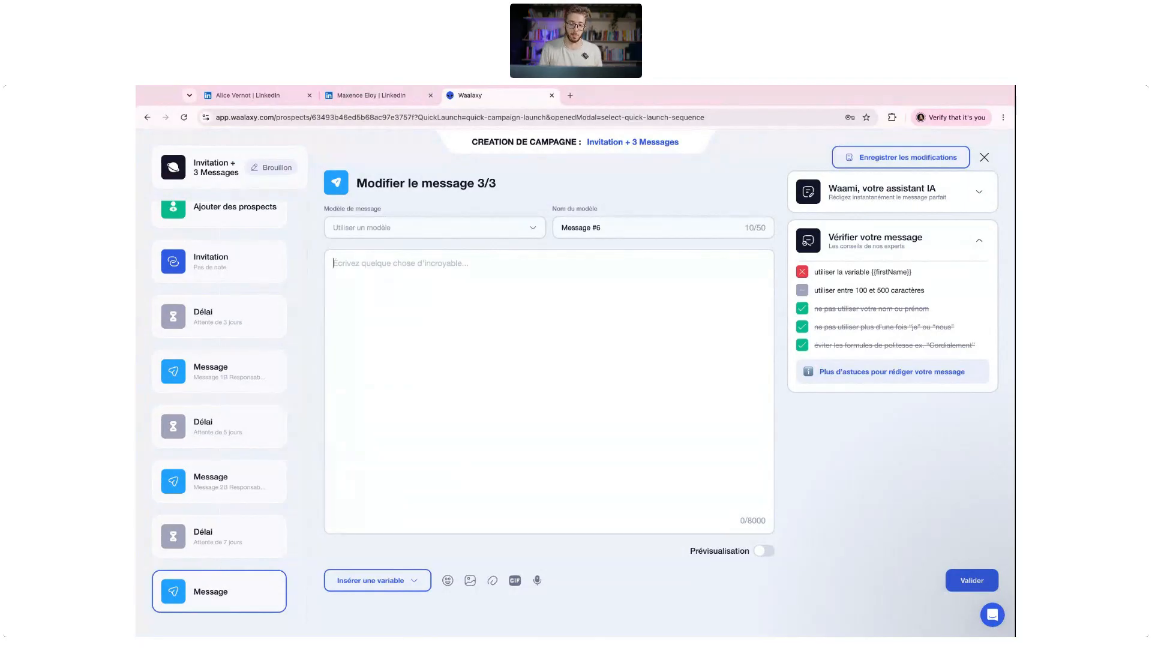
Load the GIF Waiting template into the third message, preview it as the prospect would see it and validate it
click(504, 227)
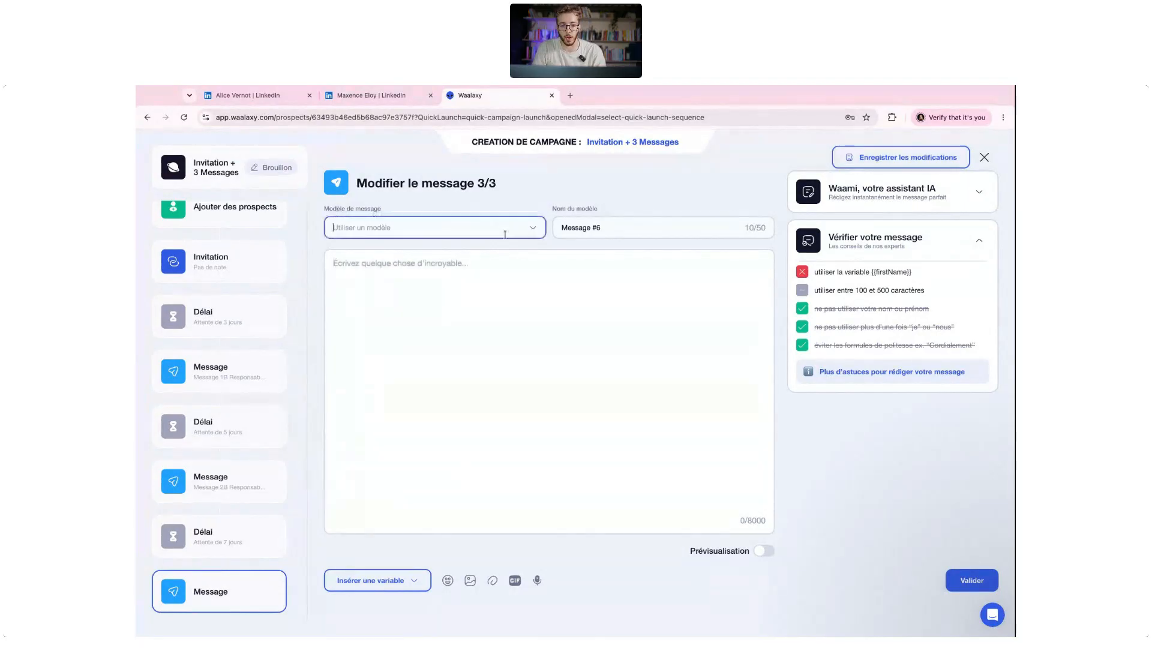
click(468, 282)
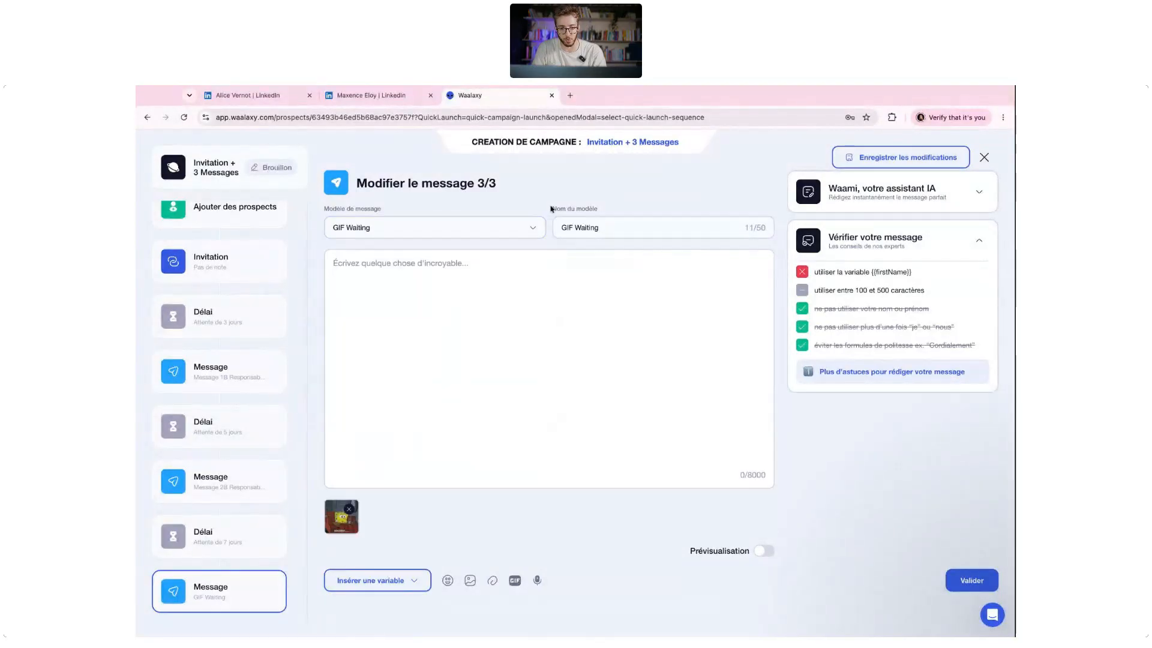
click(763, 555)
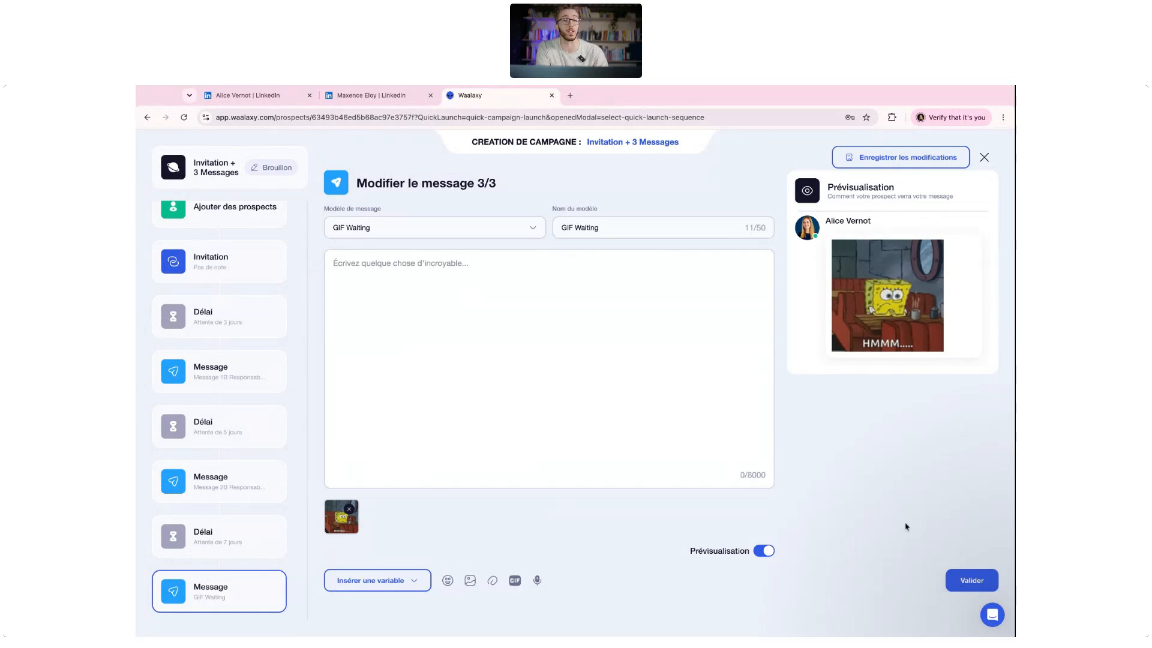
click(971, 580)
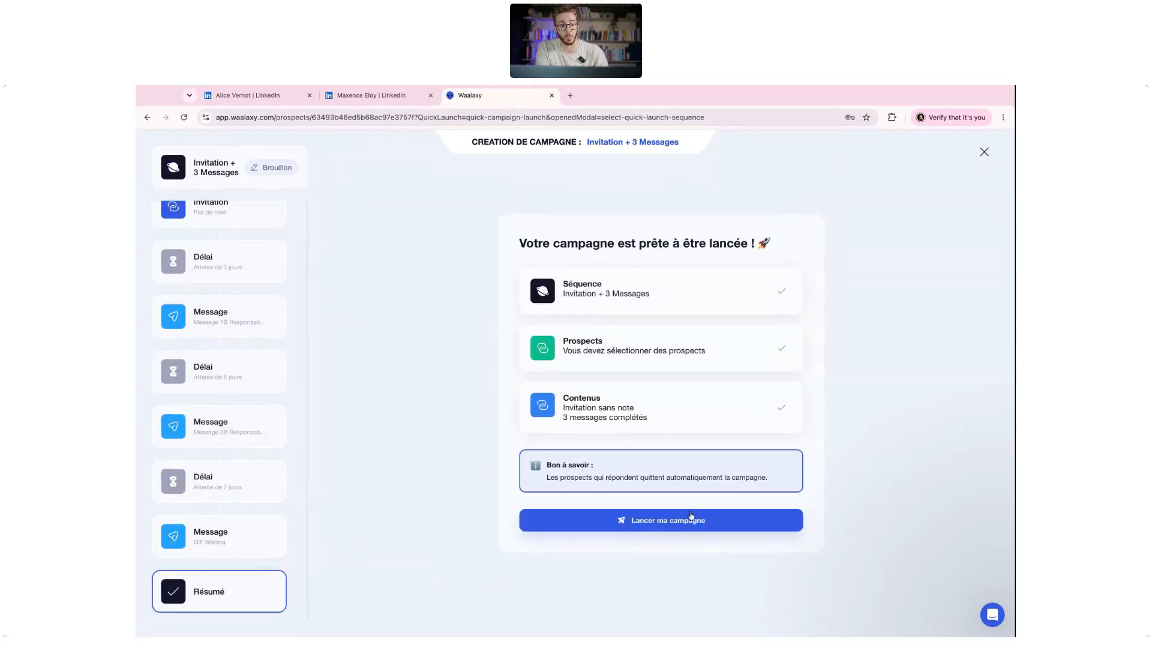
Quit the campaign creation without saving and open the list of campaigns
click(983, 152)
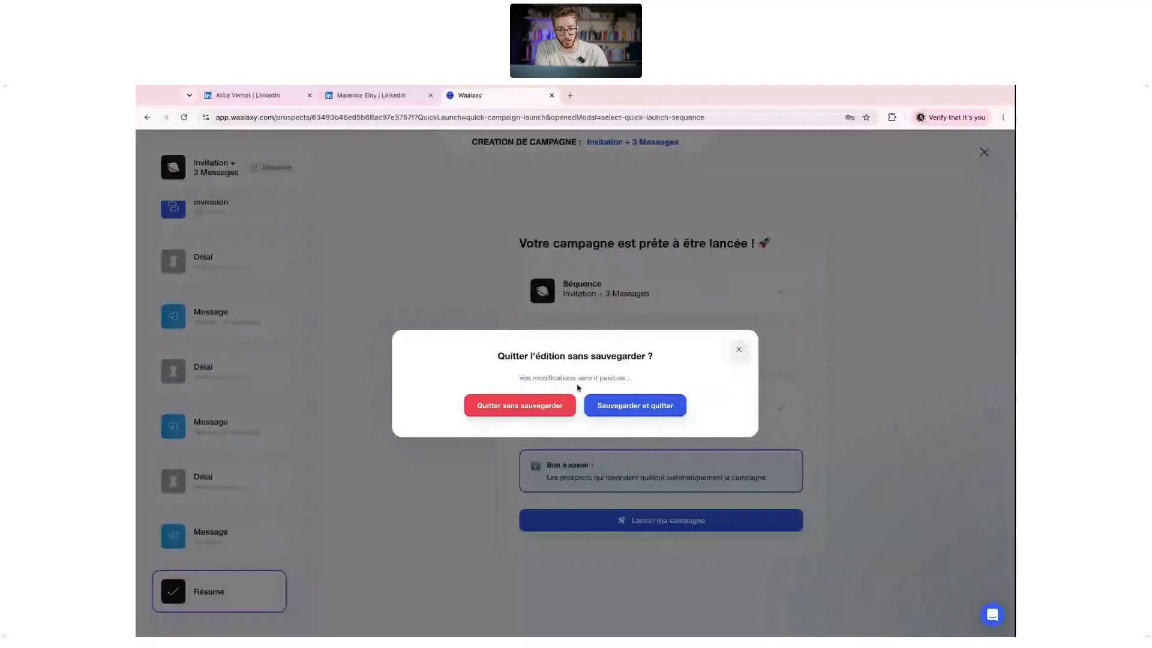
click(557, 406)
click(166, 248)
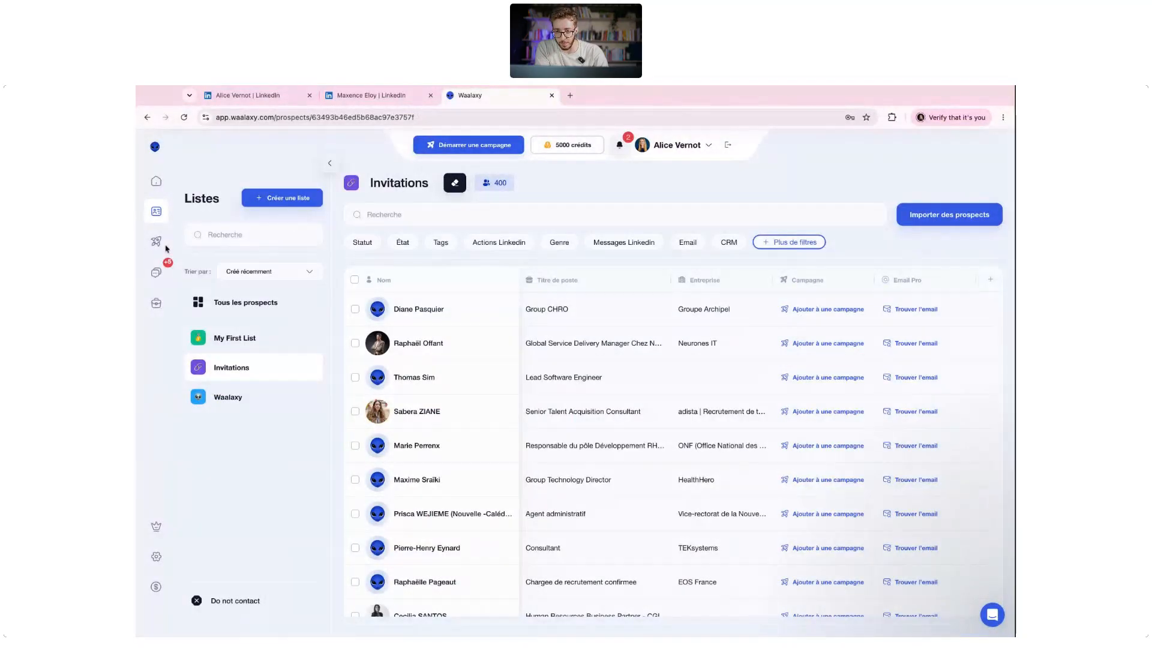
click(167, 248)
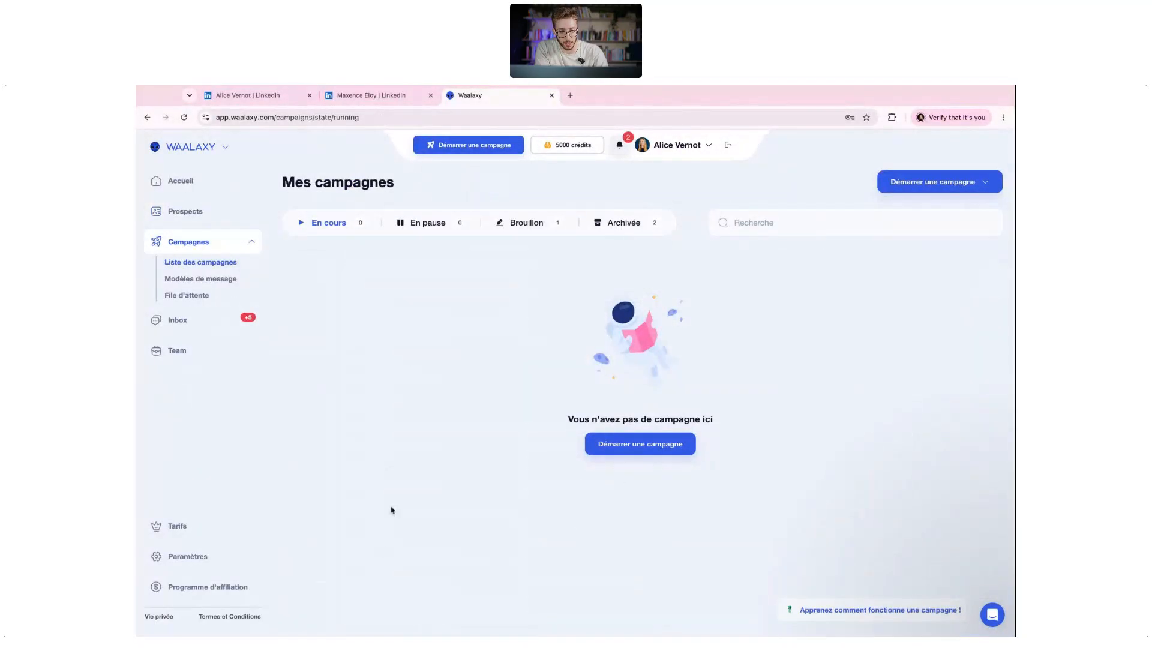
Open the archived Visit + Message Request campaign, dismiss its guide pop-up and look through its prospects
click(633, 228)
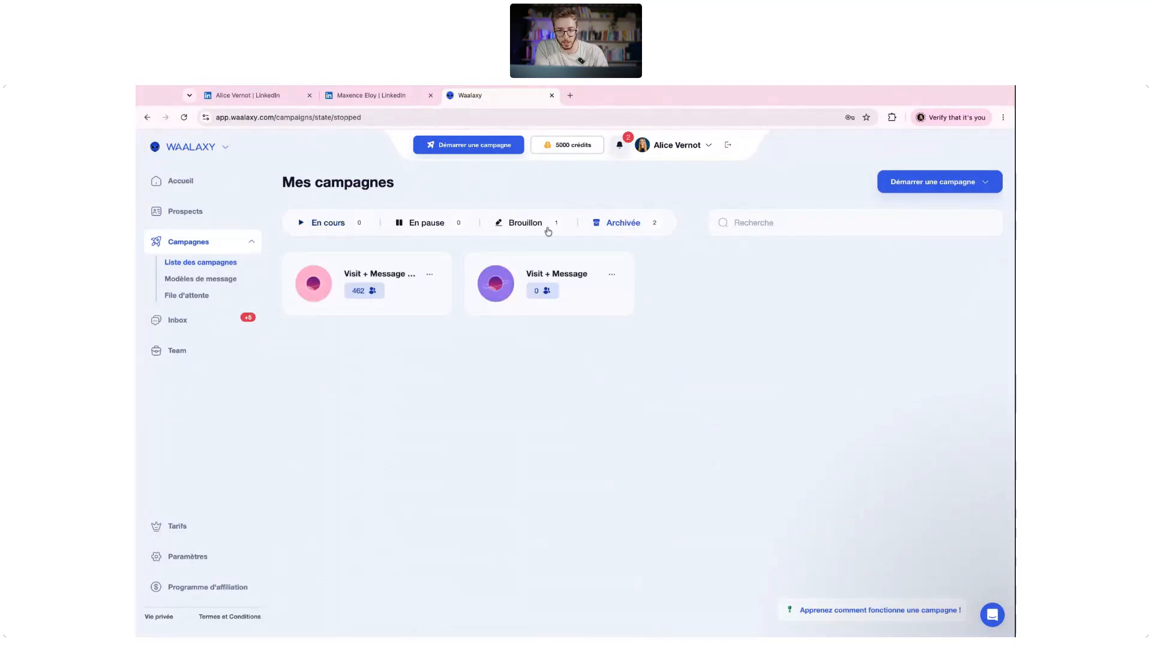
click(361, 279)
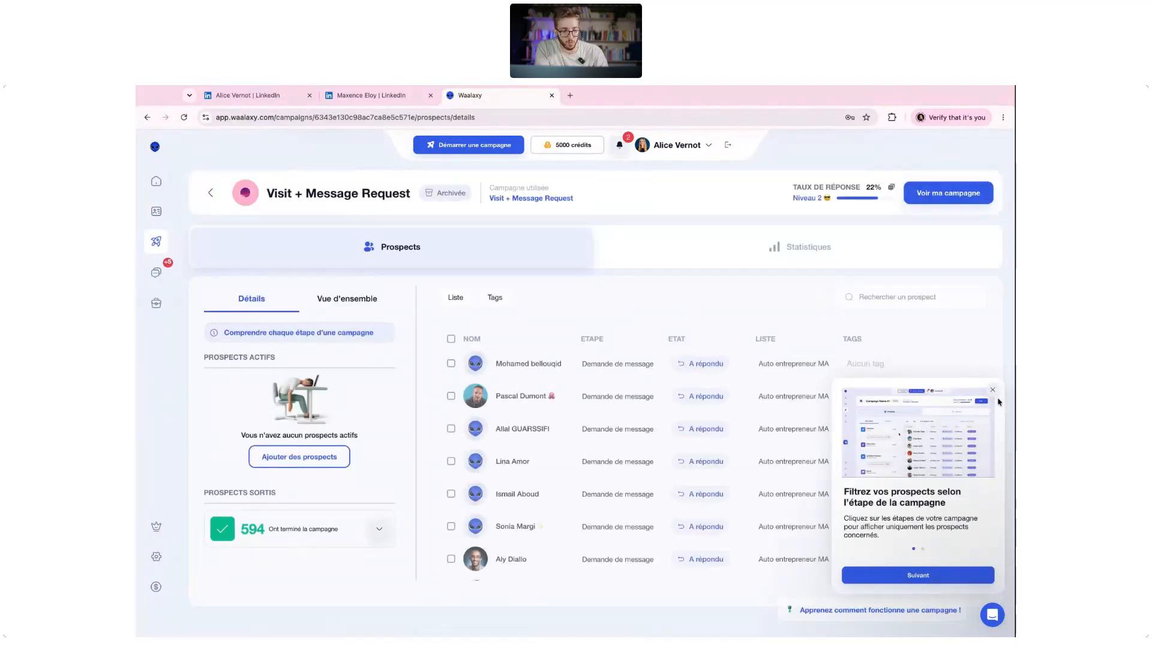
click(993, 390)
scroll(579, 556, down, 10)
scroll(539, 435, down, 10)
scroll(539, 396, up, 10)
Check the campaign's statistics and the explanation of the response-rate levels, and return to the home dashboard
click(759, 250)
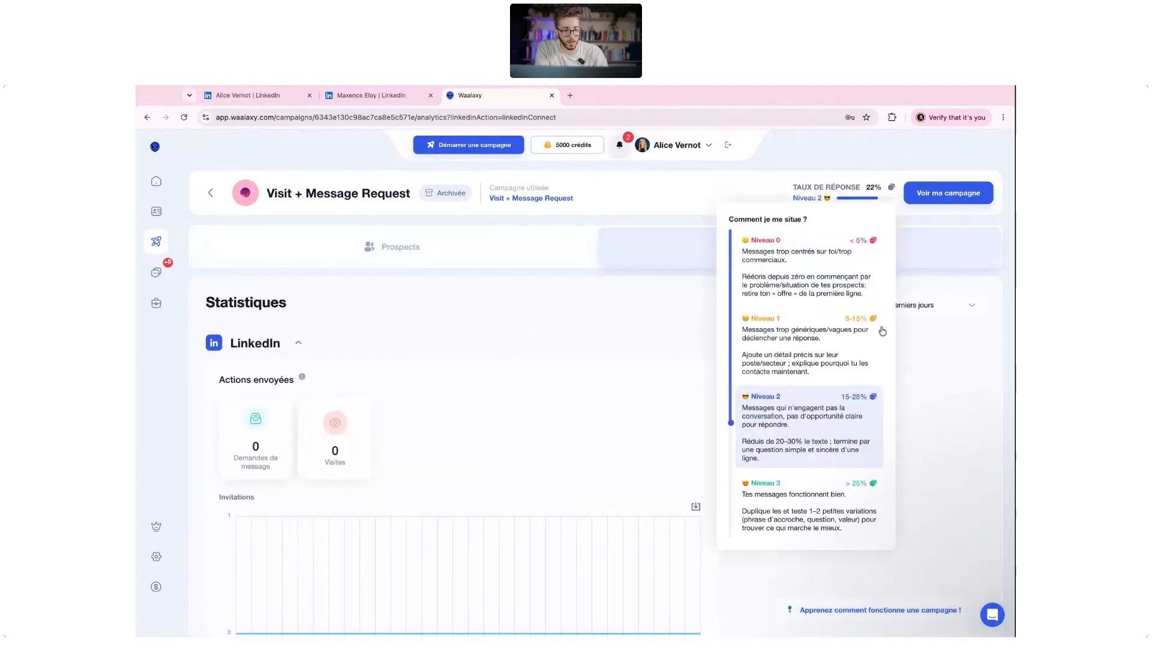
mouse_move(867, 201)
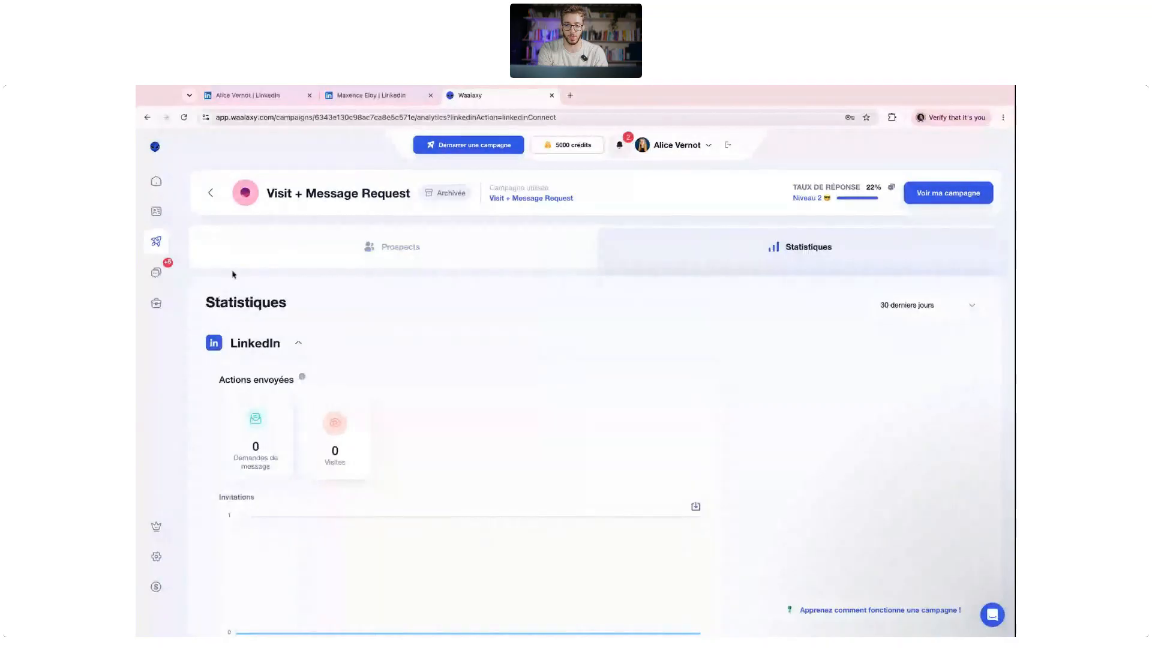
click(166, 184)
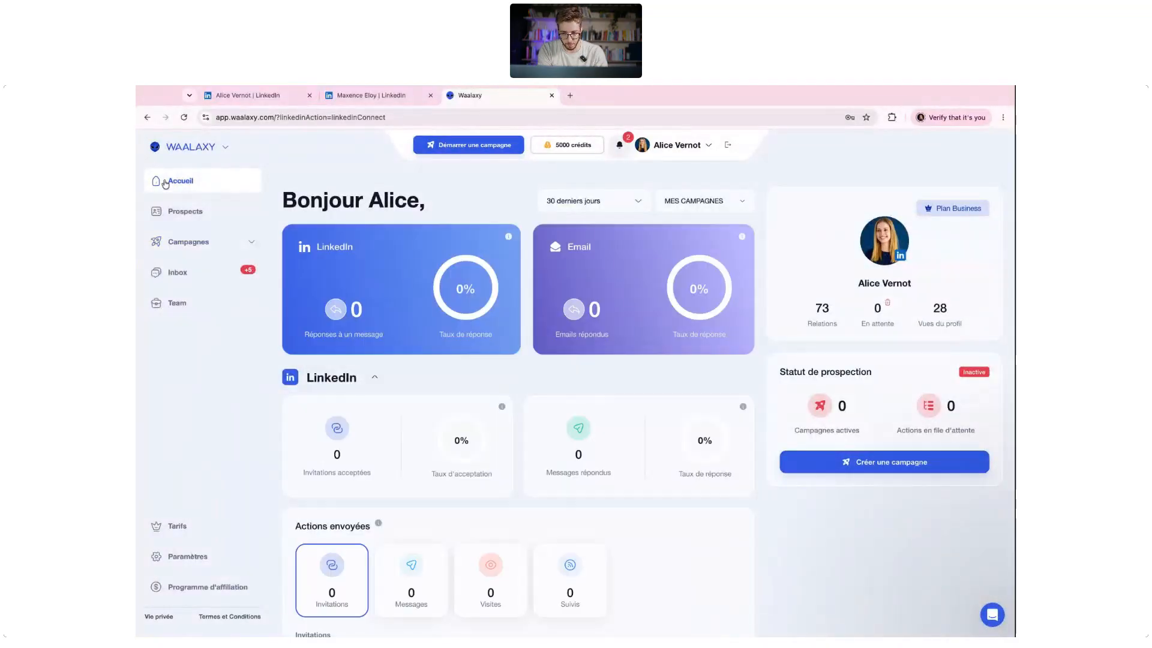
Open the most recent inbox conversation and view the date options for scheduling a message, leaving it unscheduled
click(199, 280)
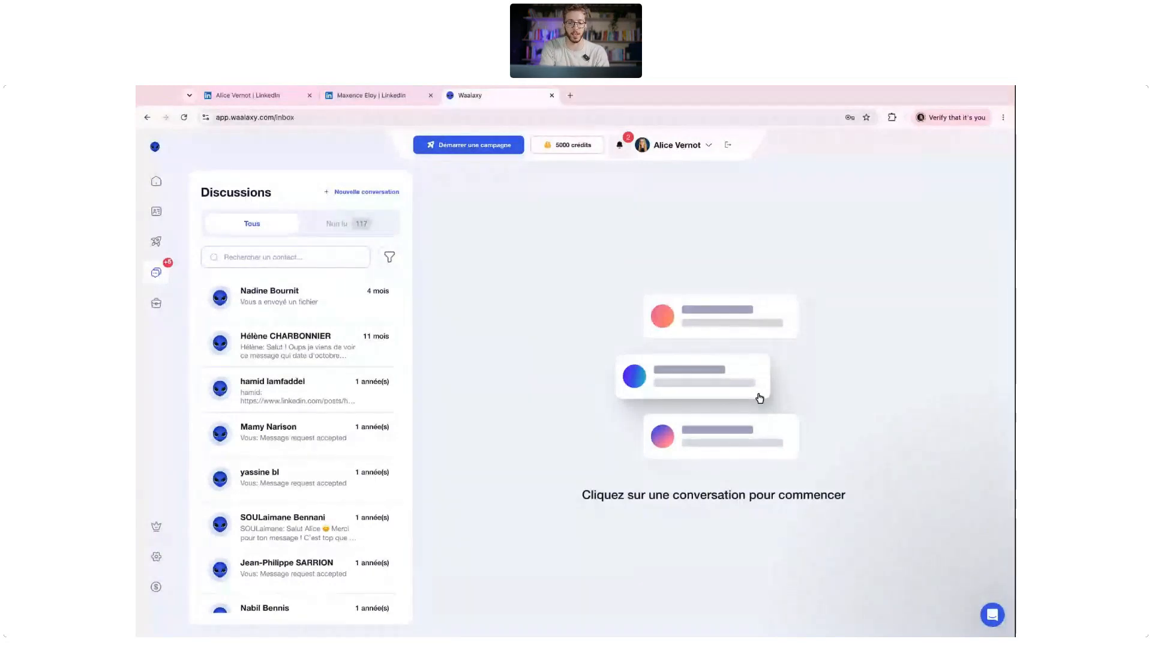
click(345, 266)
click(288, 296)
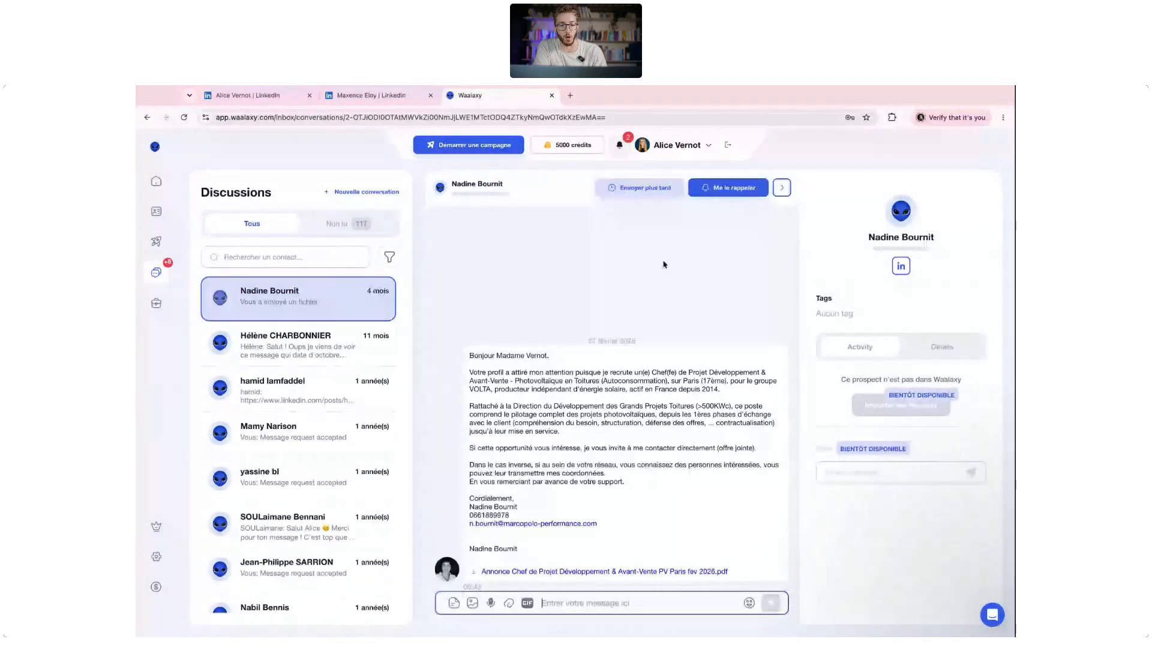
click(640, 188)
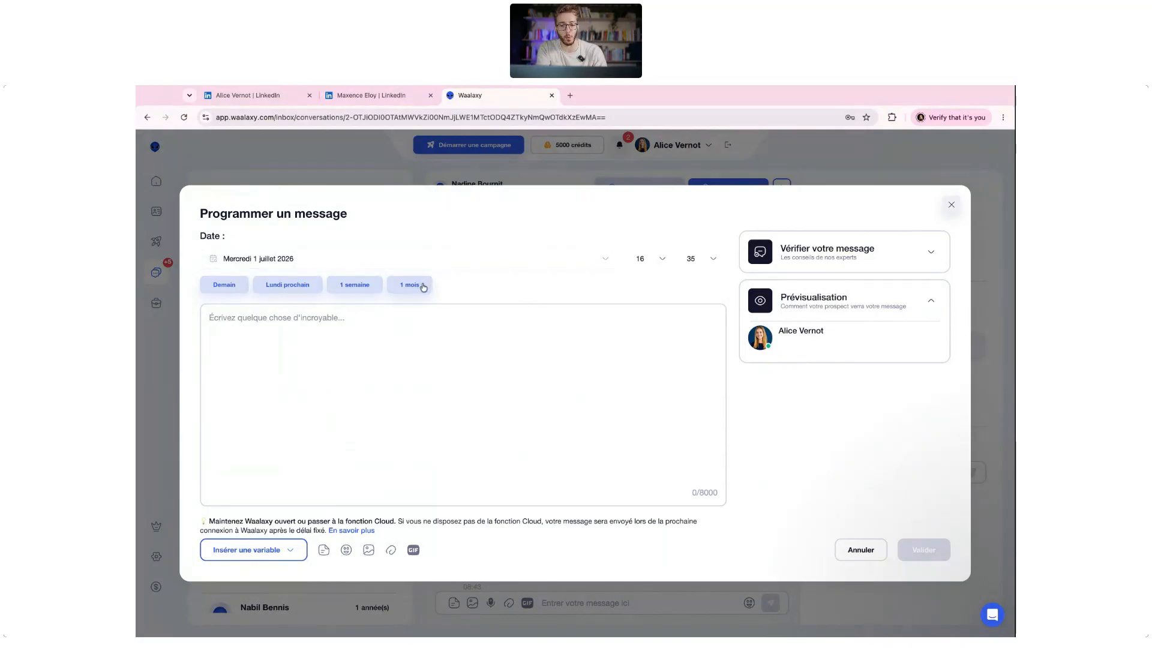
click(550, 174)
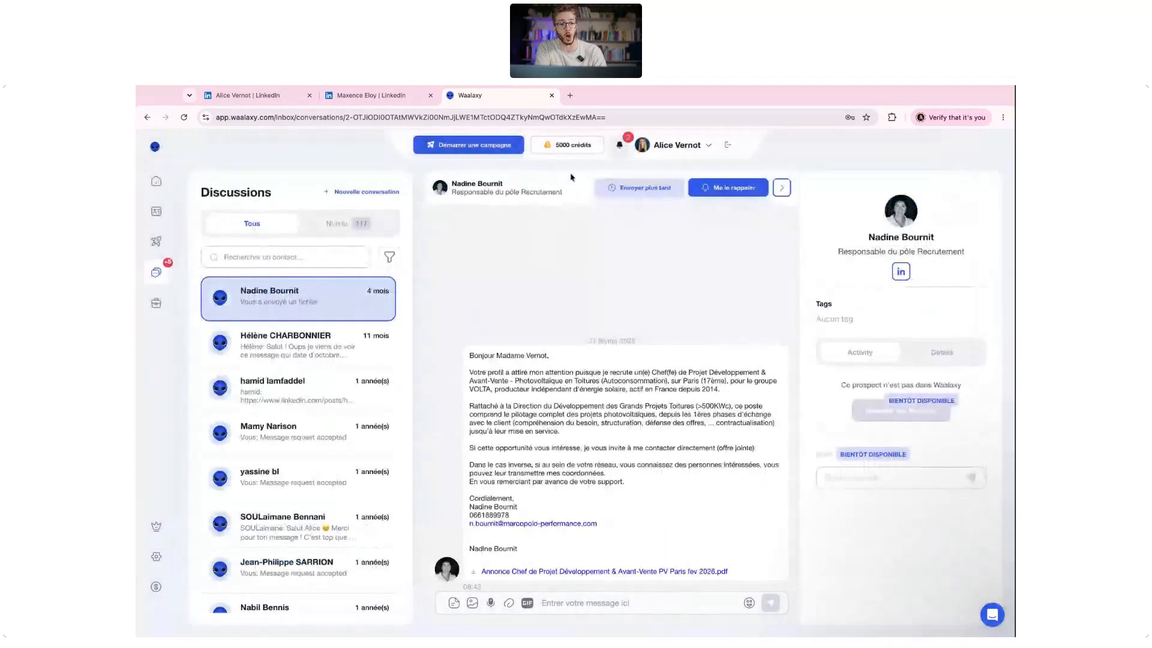
View the saved reply templates in the conversation, close them without inserting one and return to the home dashboard
click(453, 602)
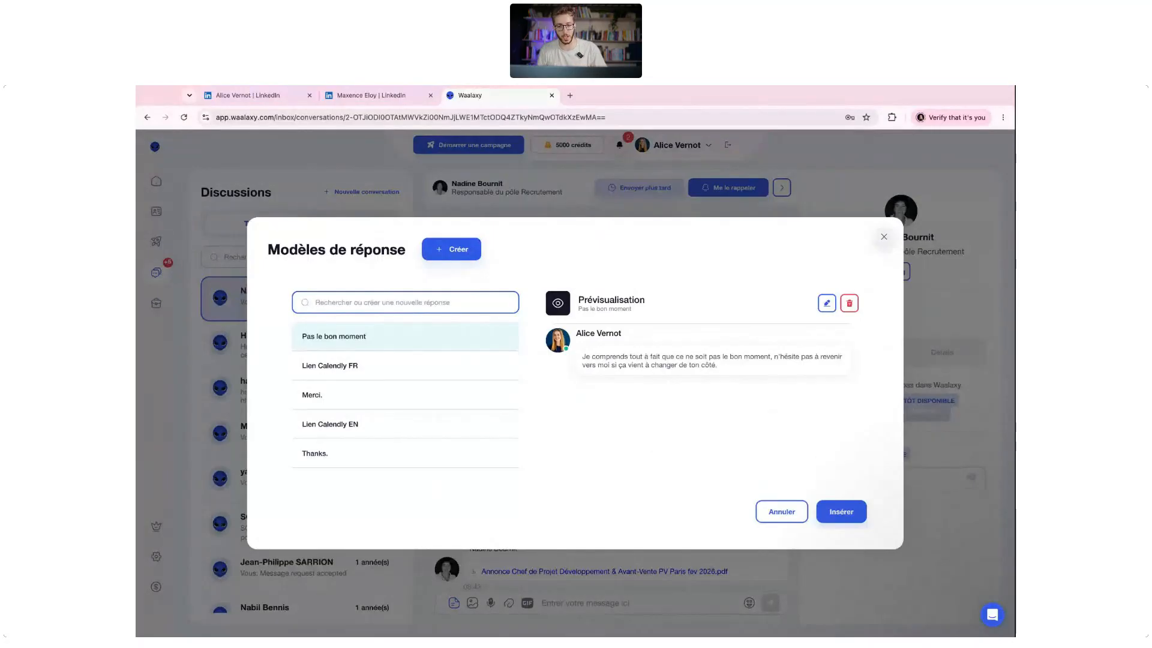
click(511, 216)
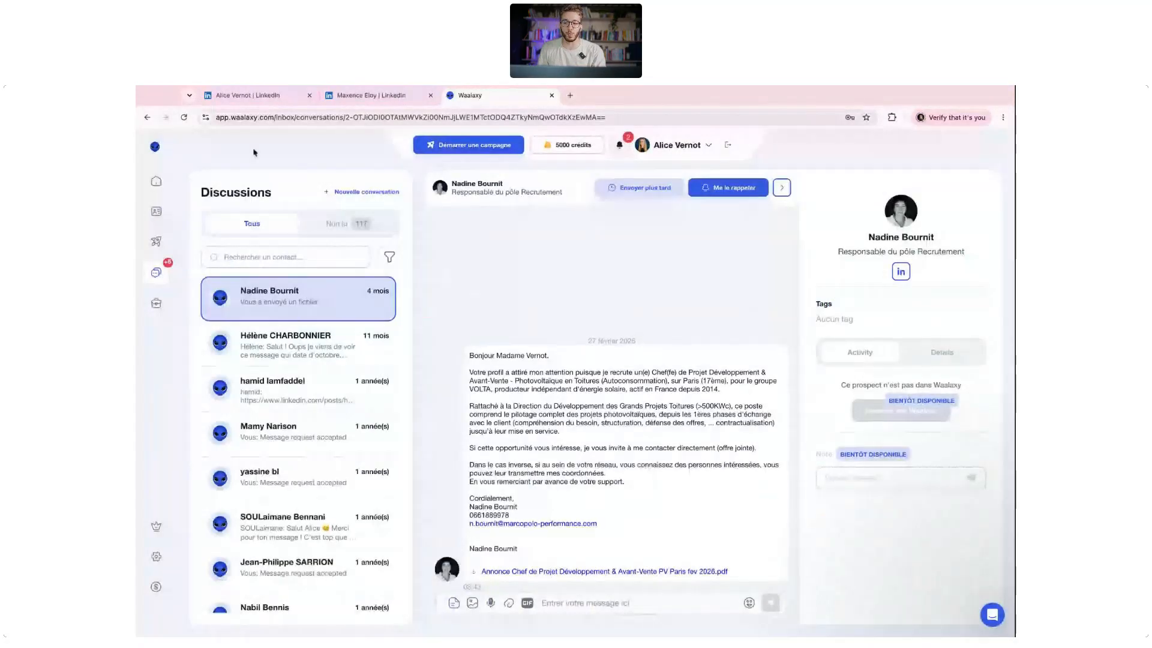
click(157, 190)
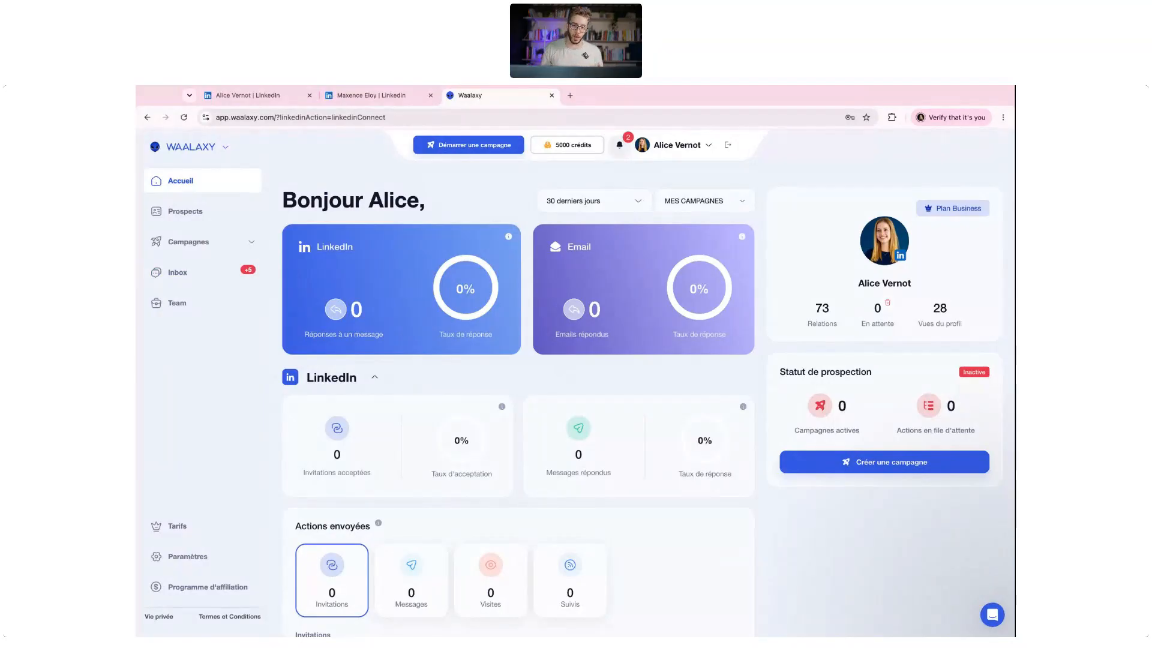
Start a new campaign and filter the campaign templates for Invitation, 2 LinkedIn messages and 2 emails
click(483, 148)
click(472, 278)
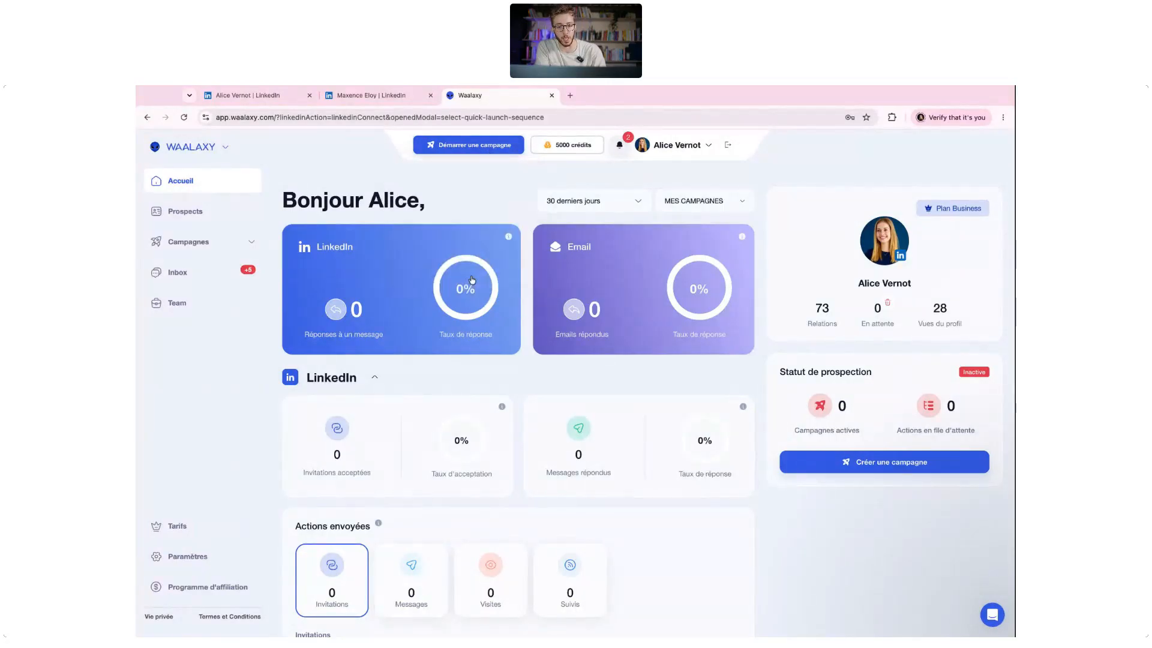
click(235, 380)
click(249, 449)
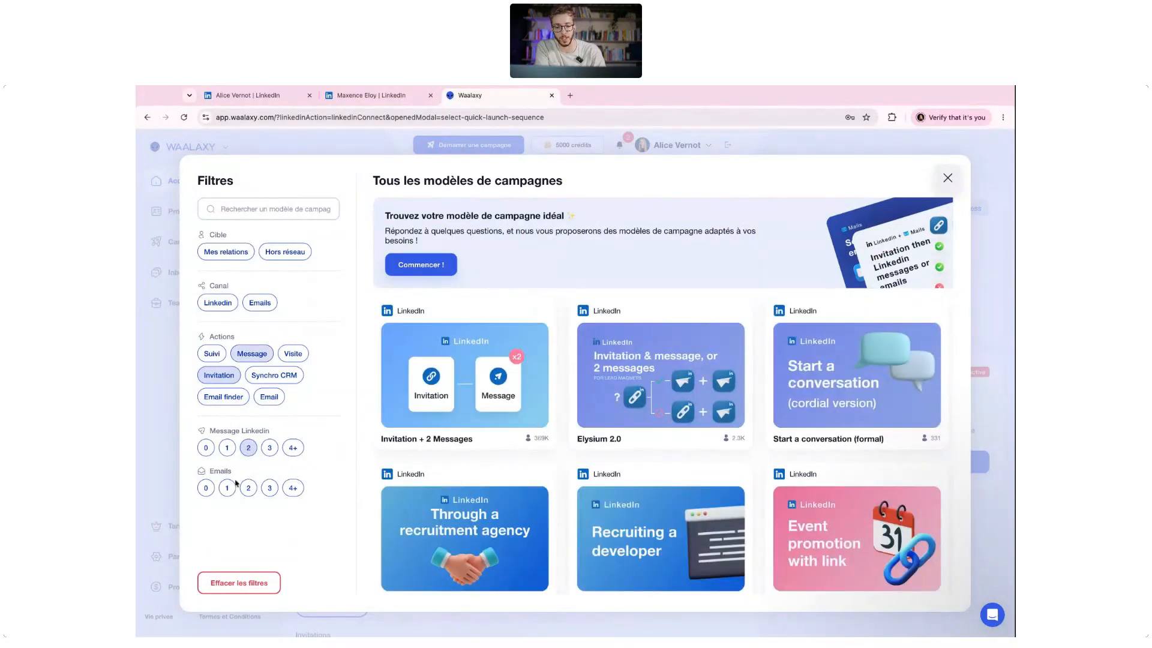
click(248, 487)
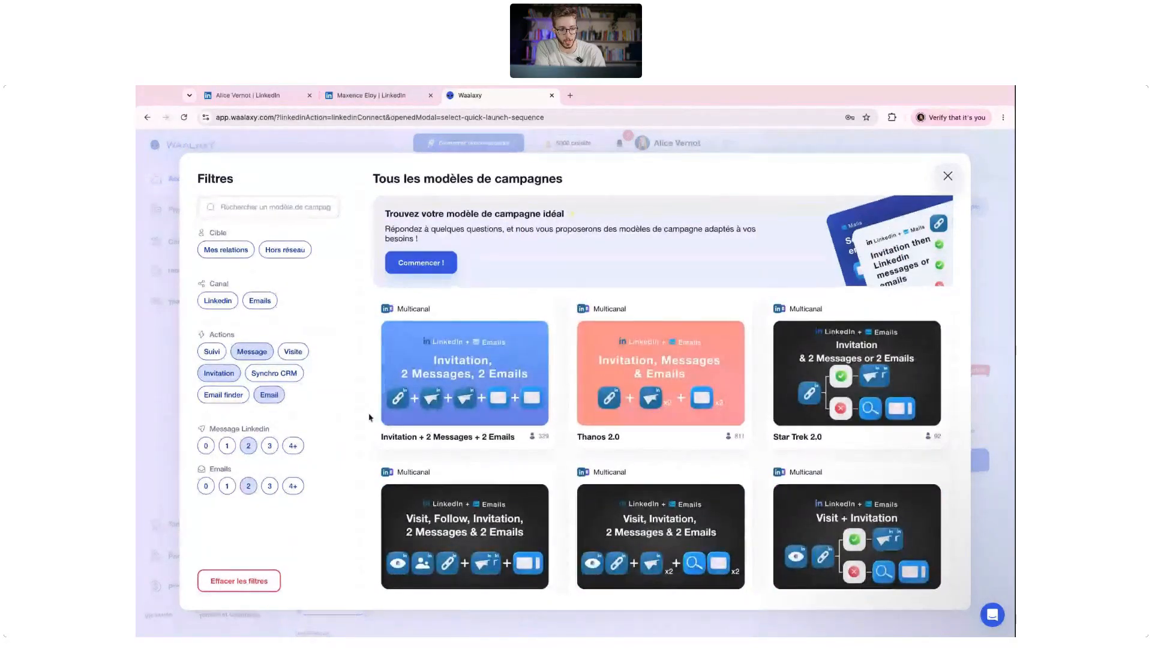
Preview the Saturn 2.0 template for visit, invitation, messages and email, and survey its overall workflow diagram
scroll(617, 438, down, 1)
scroll(615, 435, down, 3)
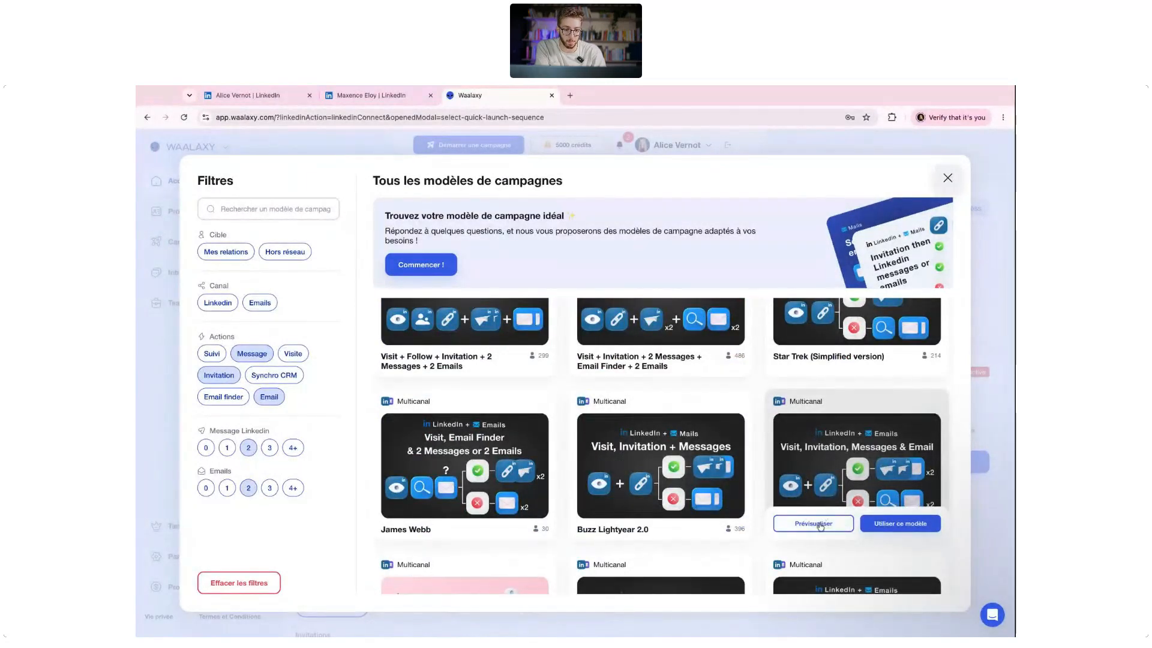
click(820, 525)
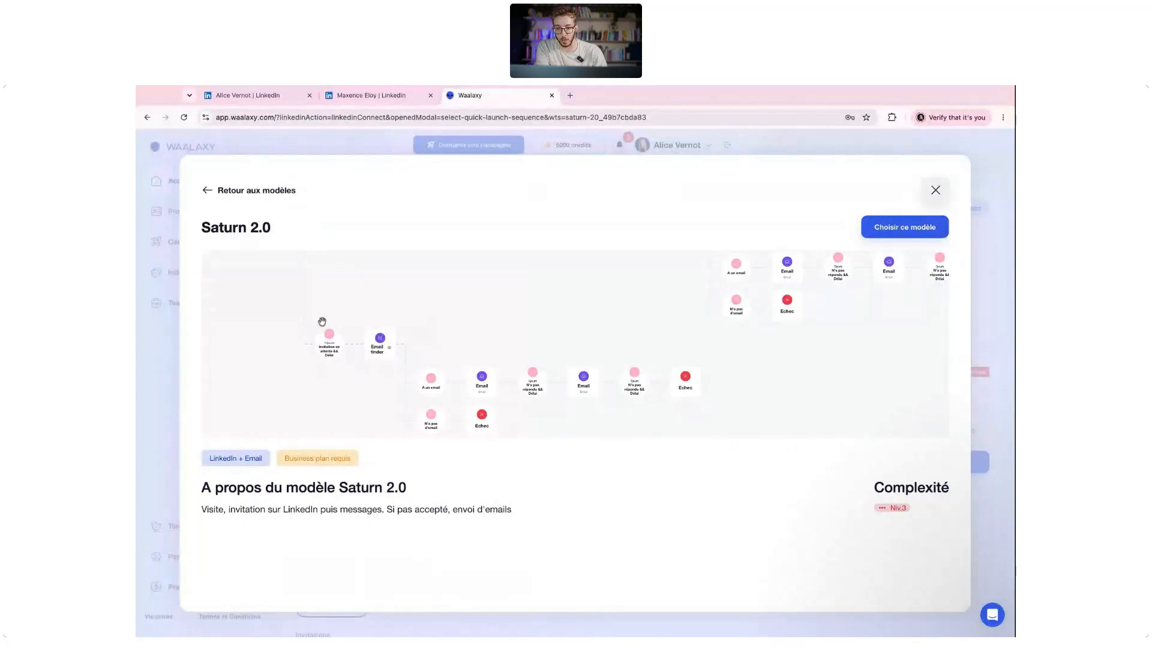
drag(321, 322, 417, 304)
drag(286, 316, 372, 385)
drag(758, 428, 640, 350)
drag(347, 333, 501, 353)
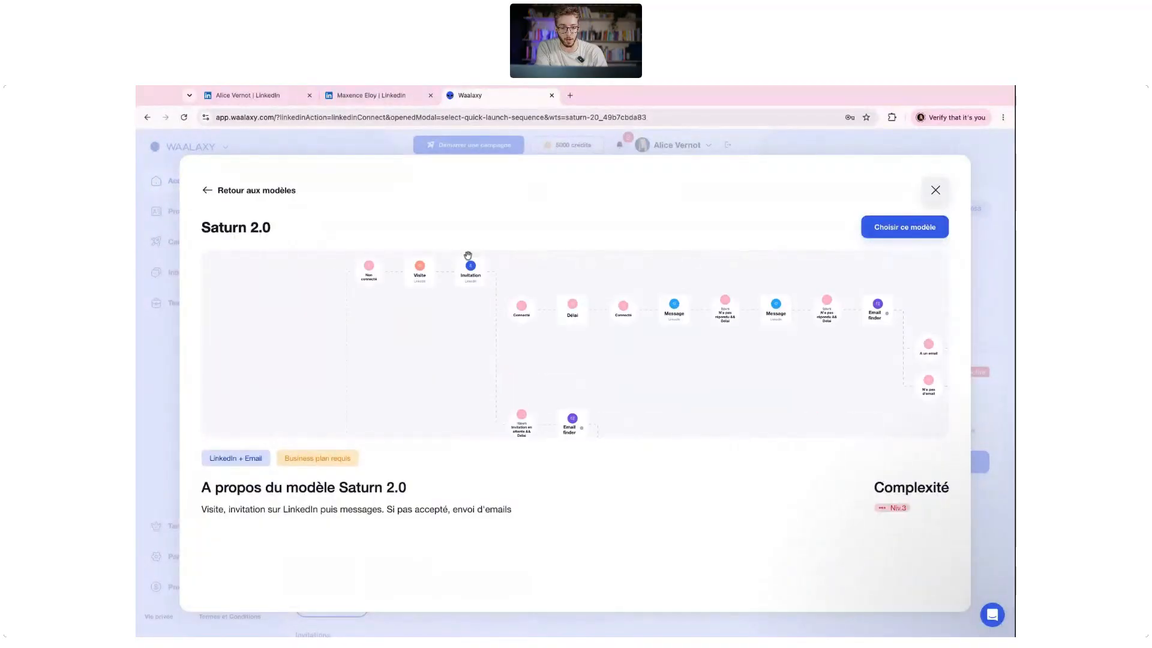
Examine the Saturn 2.0 workflow closely, following the accepted-invitation branch and the pending-invitation branch through Email finder to the emails
scroll(470, 258, up, 5)
scroll(560, 388, down, 5)
scroll(560, 388, right, 4)
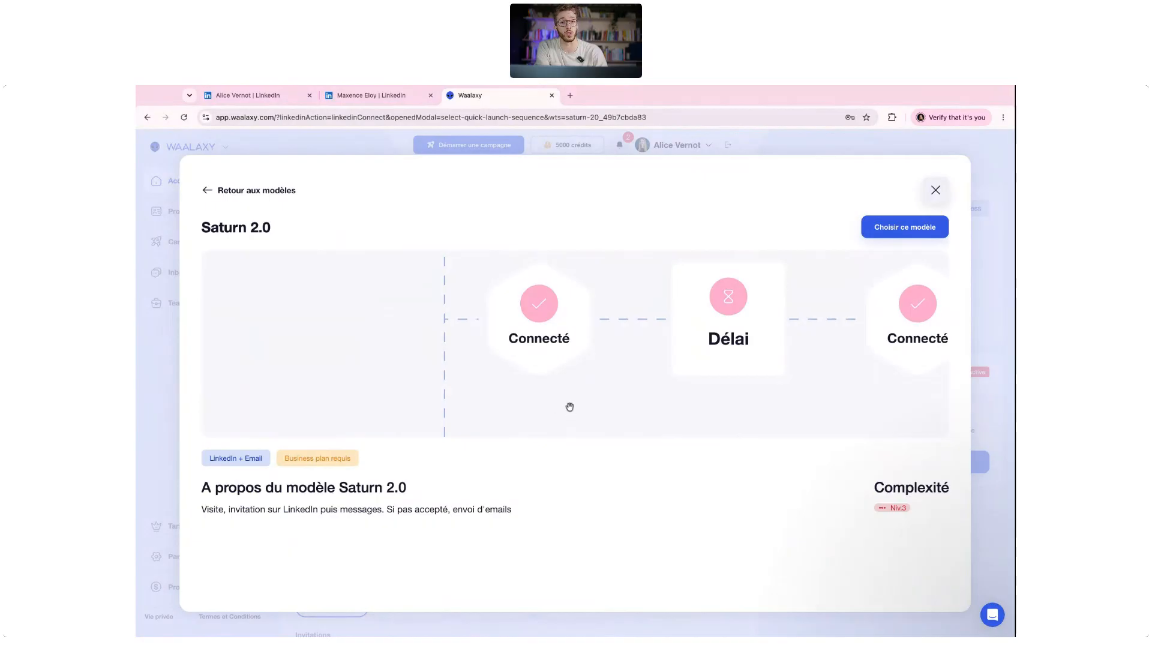
scroll(568, 360, down, 5)
scroll(559, 324, right, 2)
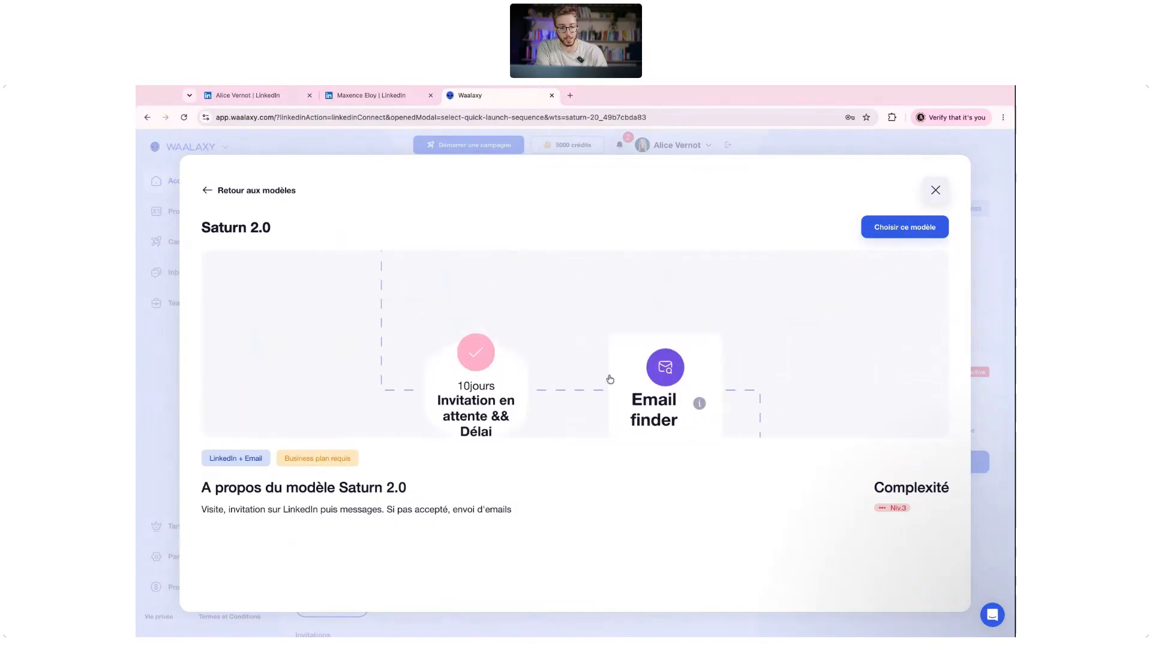
scroll(564, 408, right, 5)
scroll(564, 408, down, 2)
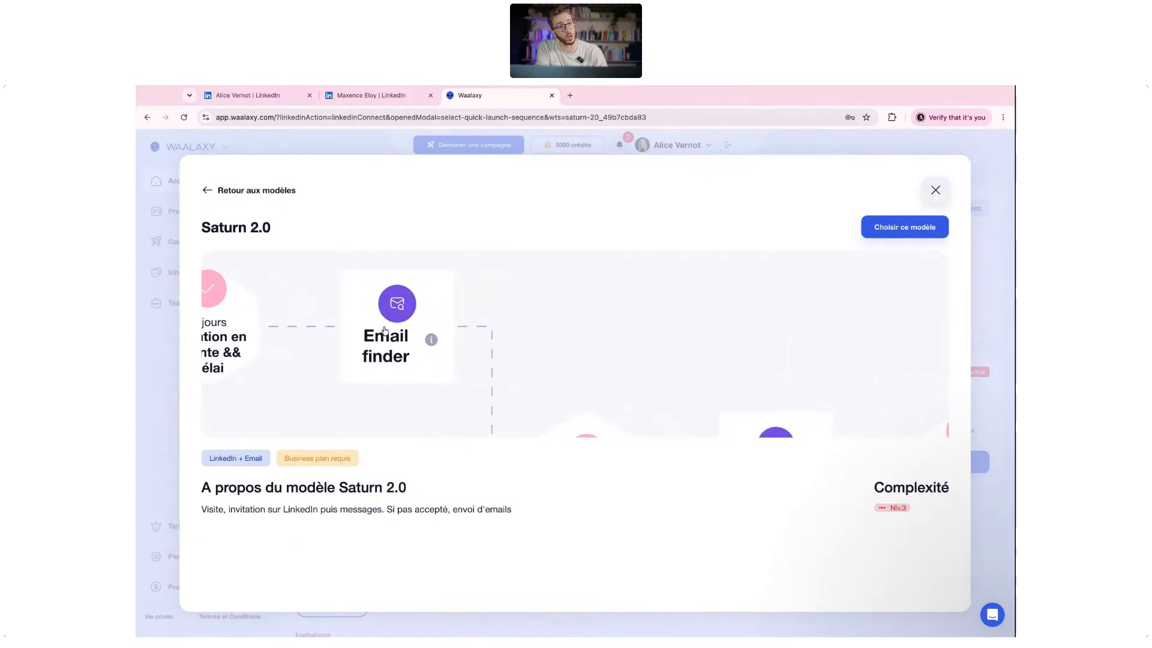
scroll(565, 357, down, 3)
scroll(566, 357, right, 5)
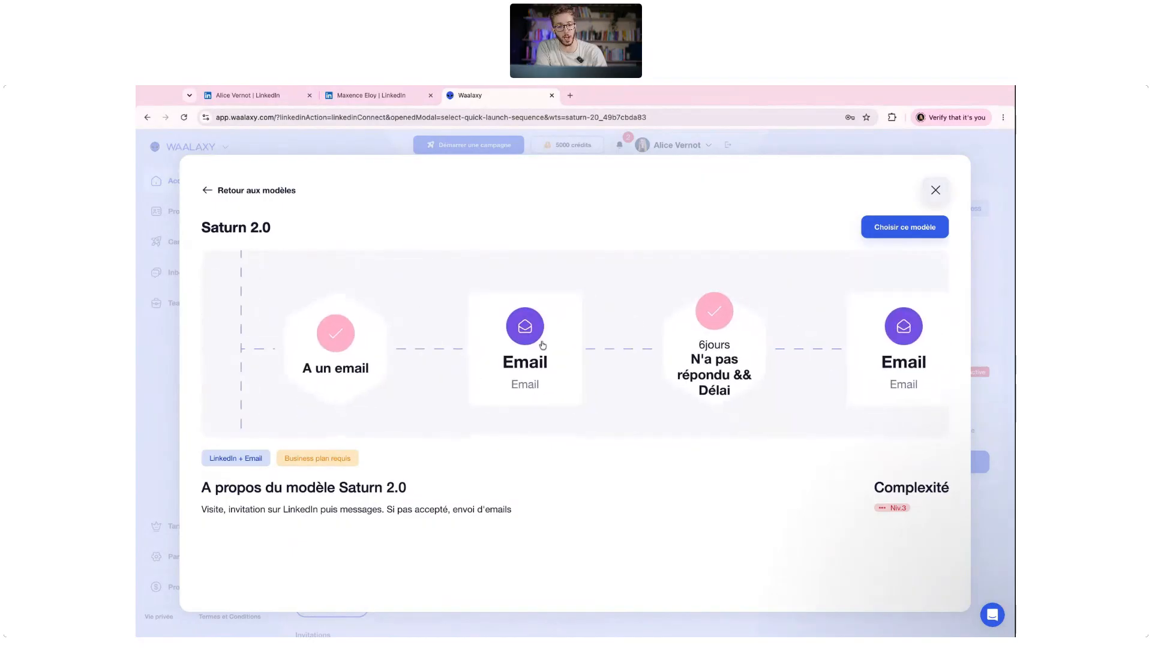
View the remaining email steps of the Saturn 2.0 workflow and close the template preview
scroll(579, 363, right, 5)
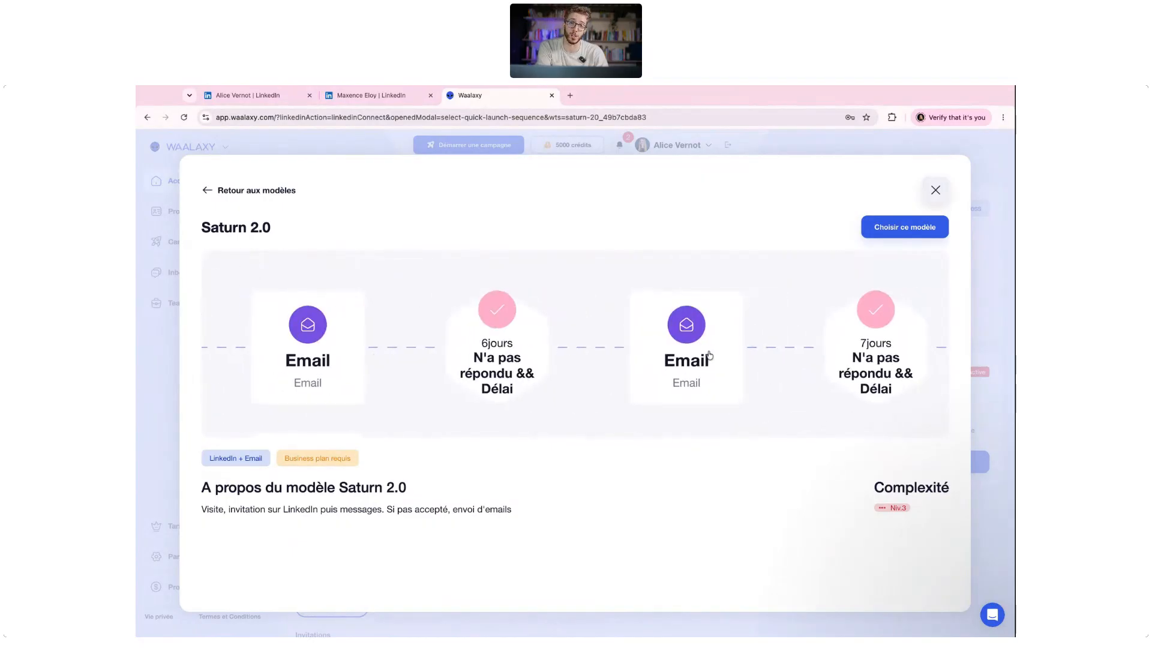
click(937, 190)
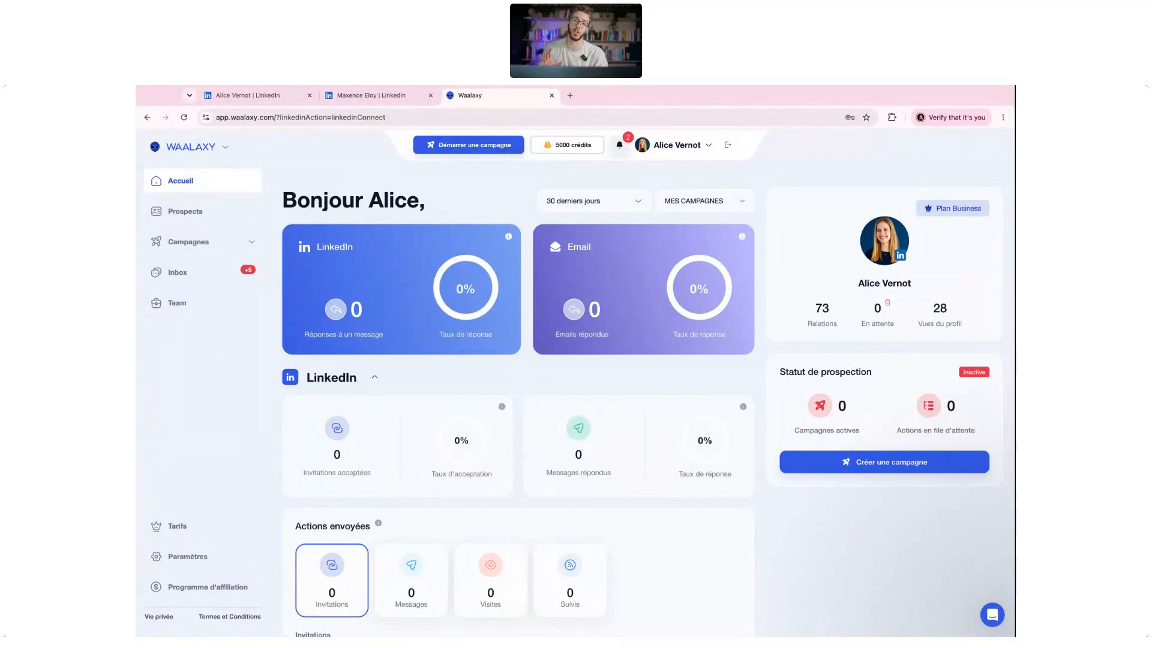
Open the account settings and review the available CRM and AI connectors on the Intégrations page
click(232, 564)
mouse_move(155, 187)
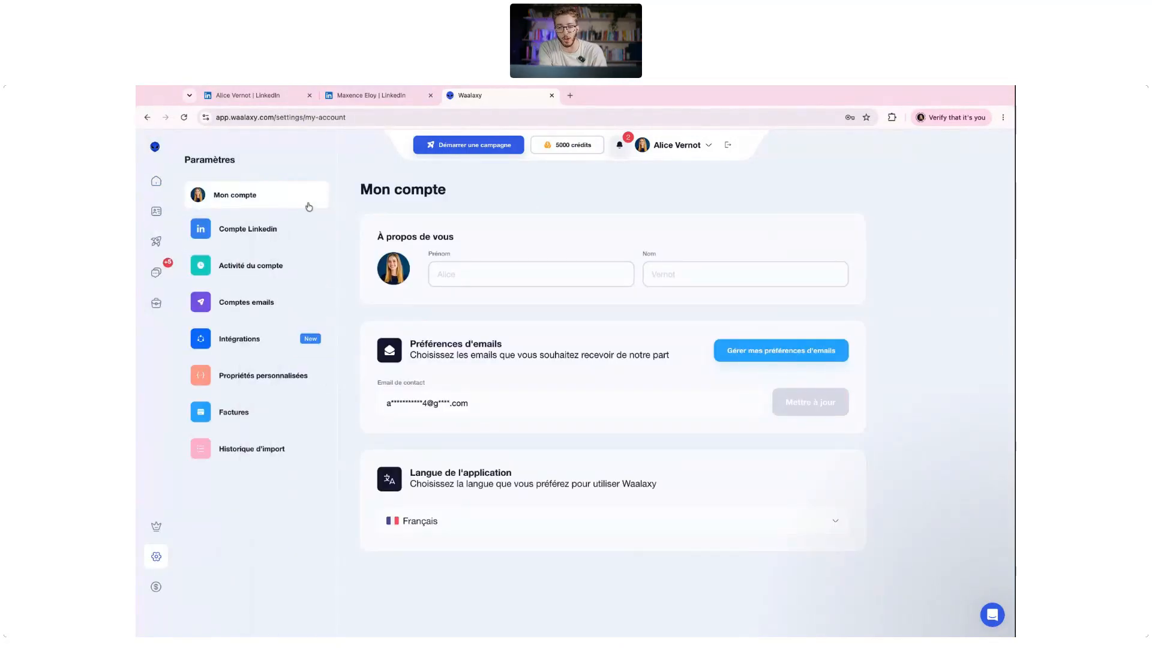
click(238, 341)
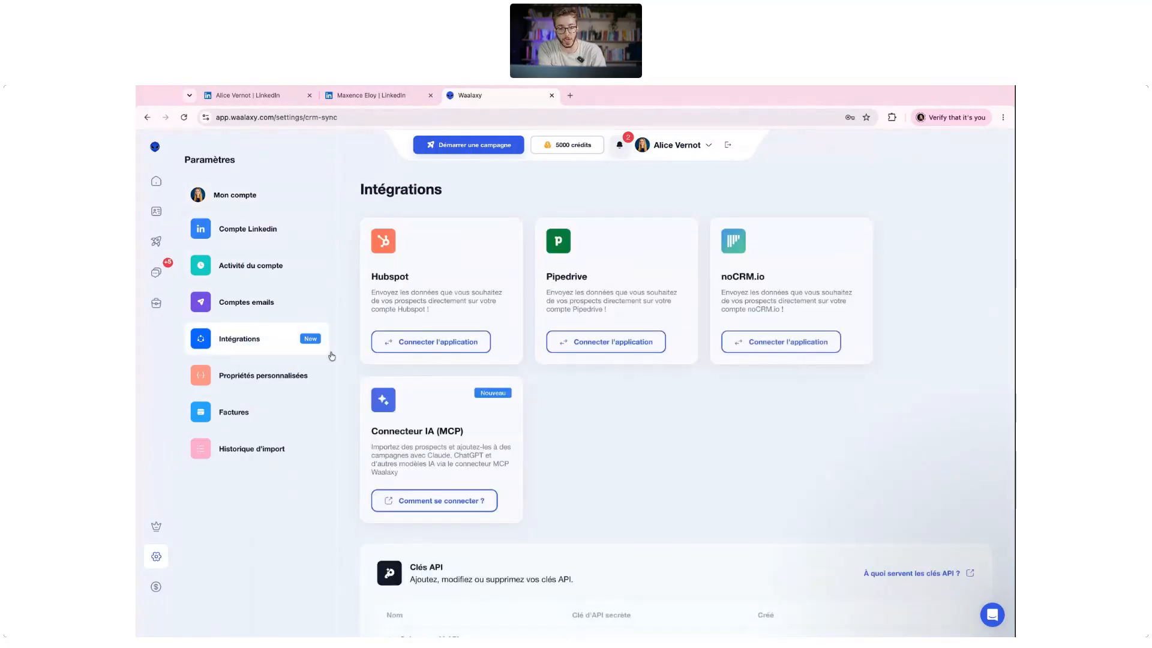
scroll(615, 474, down, 1)
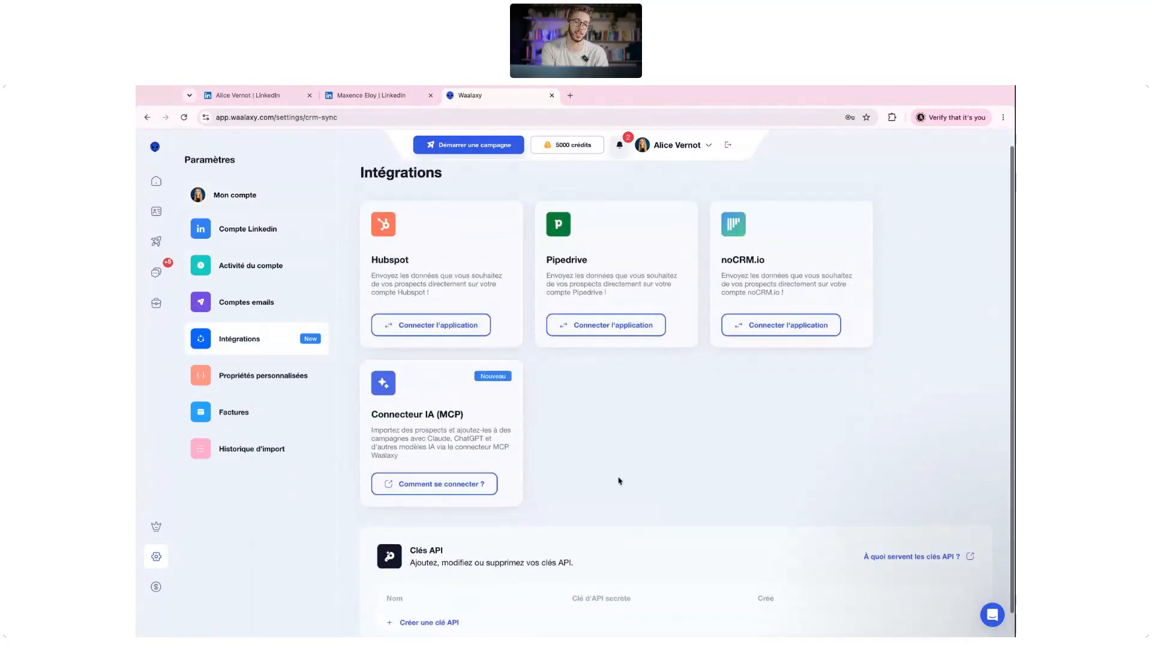
scroll(676, 384, up, 1)
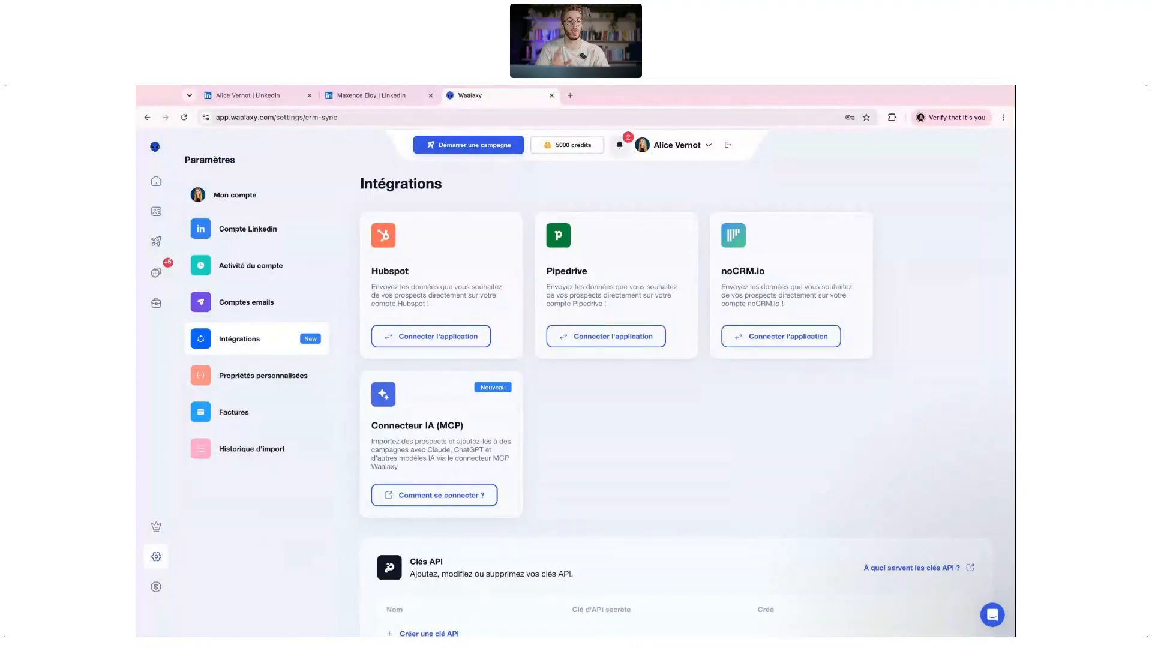
Open the draft Invitation campaign, view its CRM synchronisation options on reply, and close the campaign editor without changes
click(160, 240)
click(380, 293)
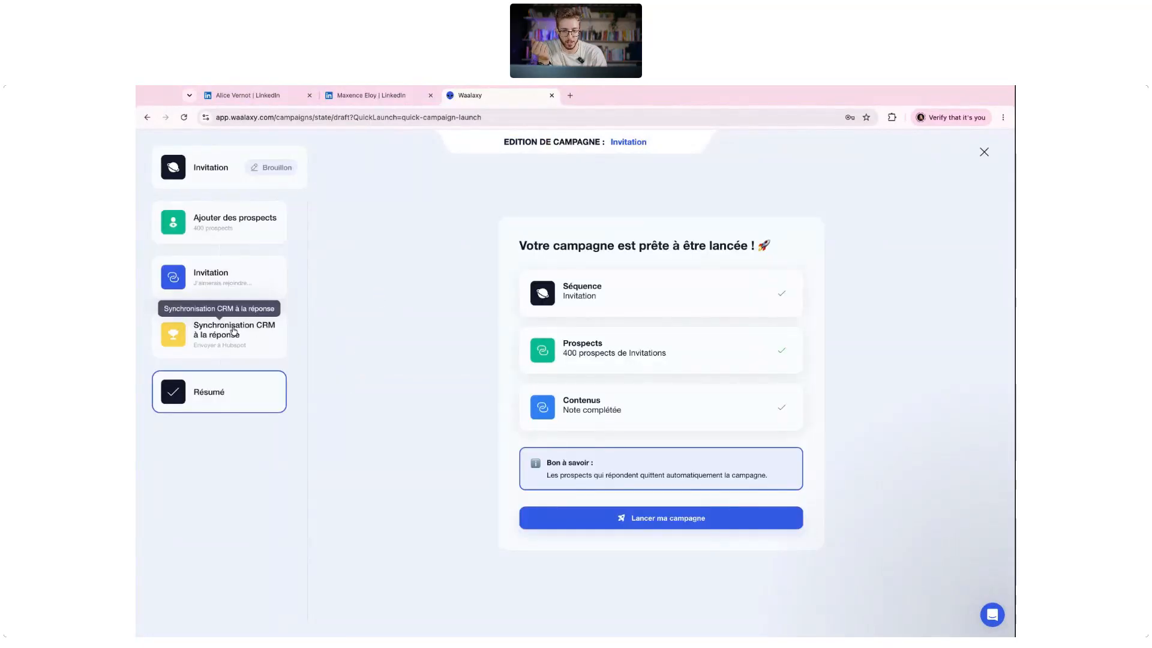
click(257, 347)
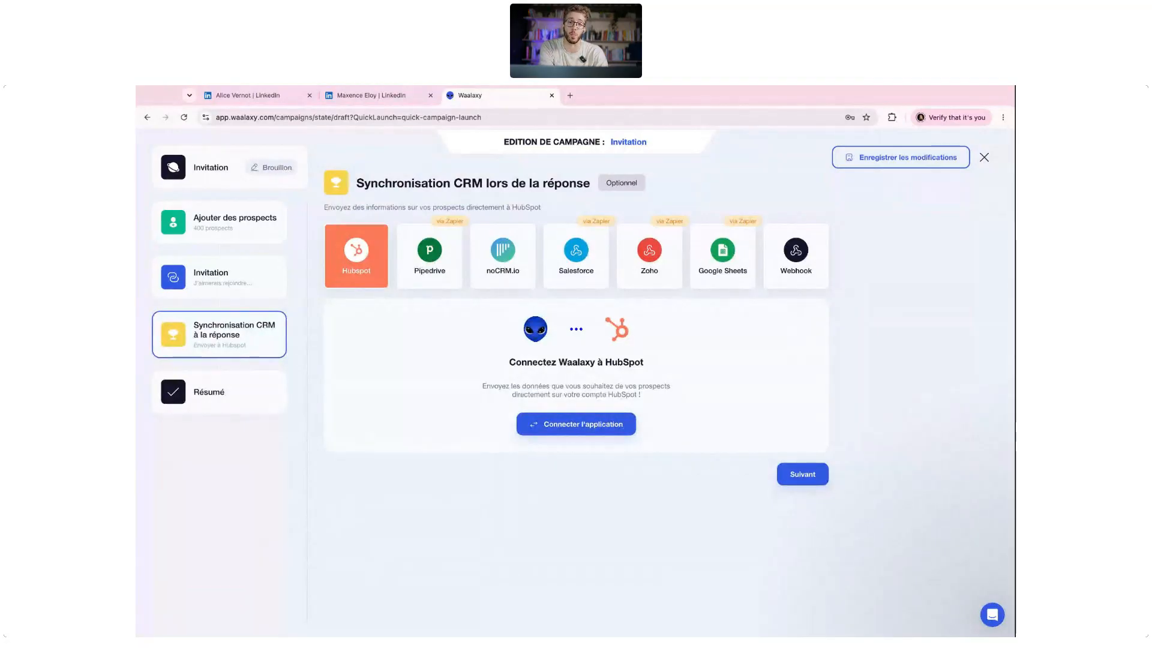
click(985, 159)
Return to the Intégrations settings to view the API keys section, and open the custom properties page
click(193, 555)
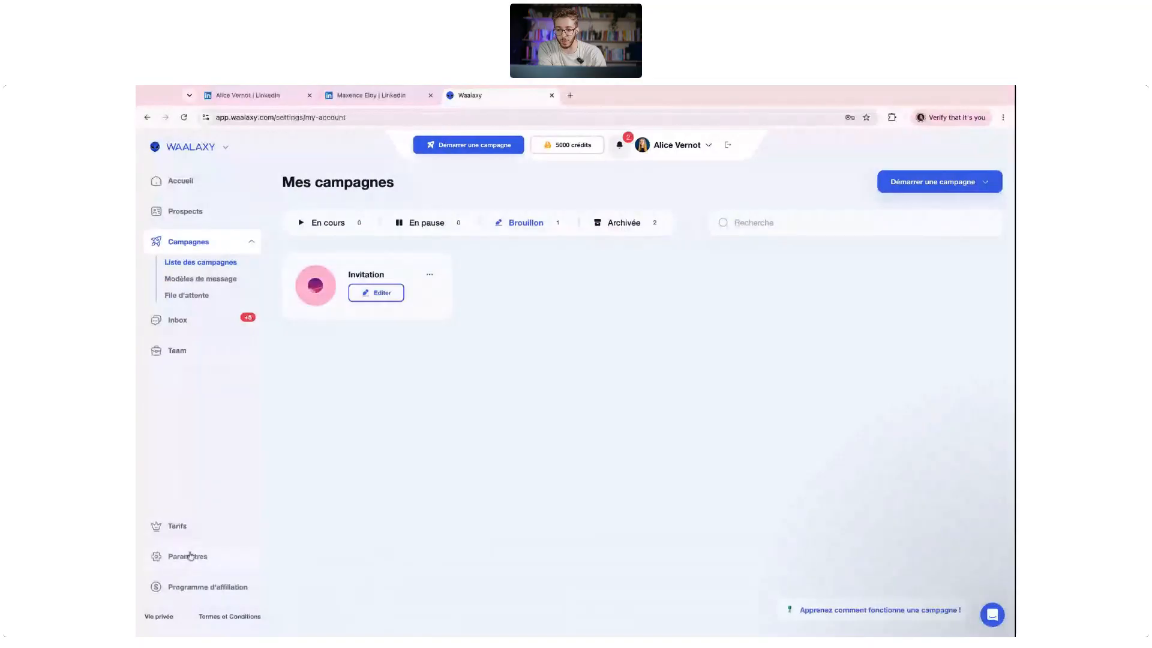
click(280, 352)
scroll(594, 516, down, 2)
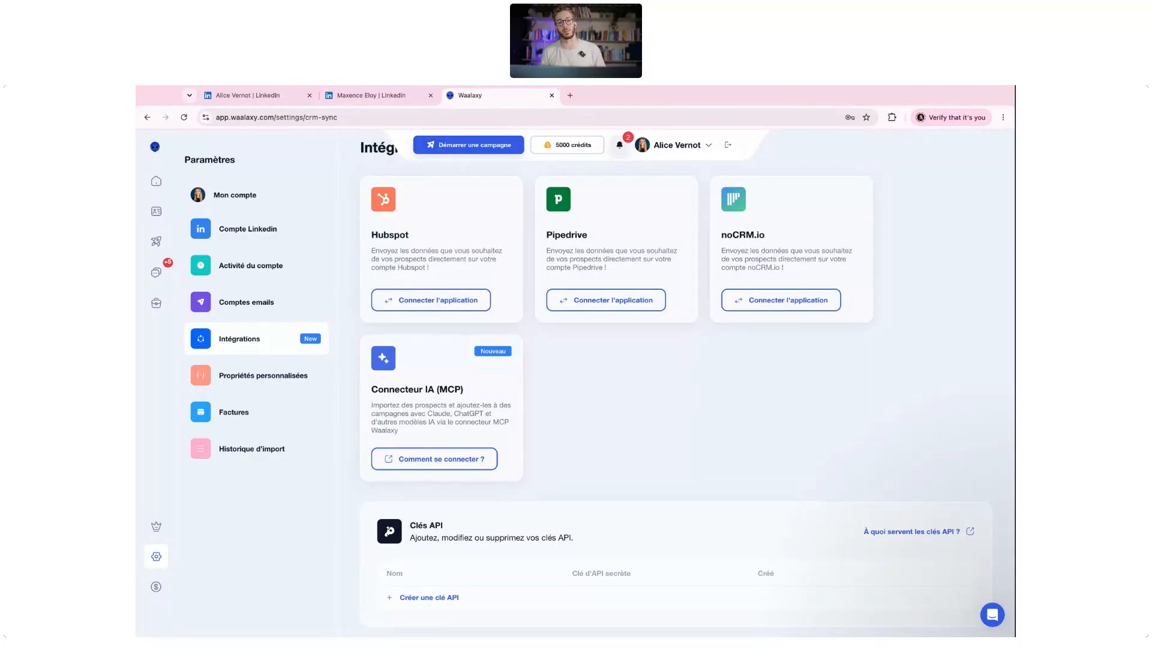
click(287, 390)
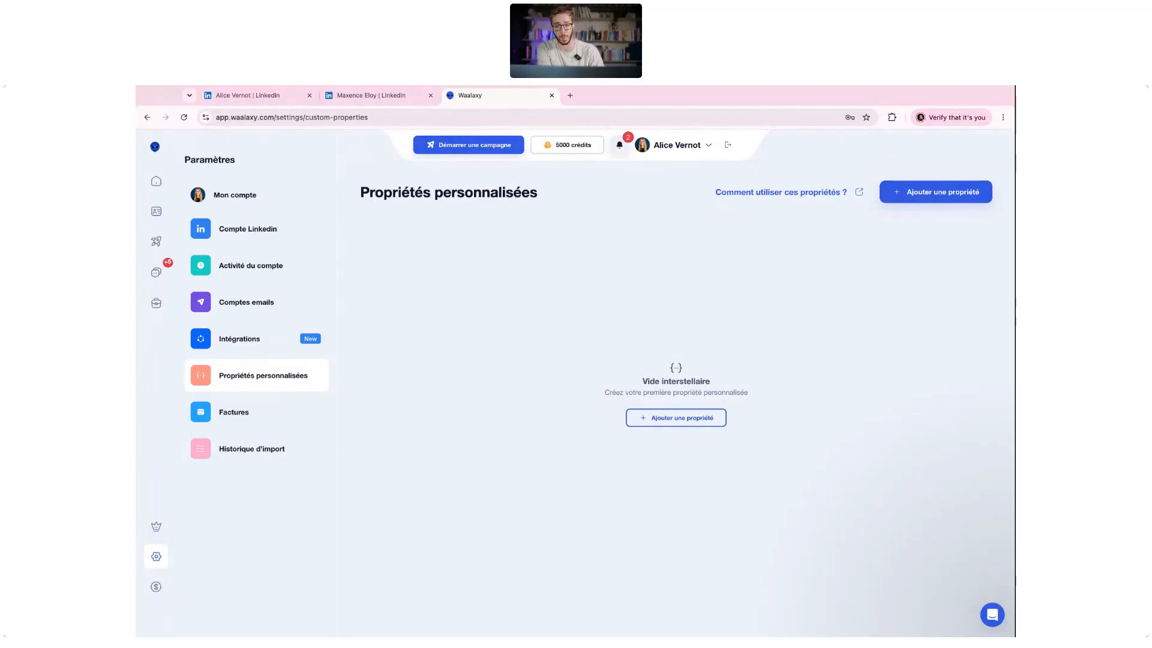
Open the Invitations prospect list and review its prospects, including the tags, import date, country and gender columns
click(170, 213)
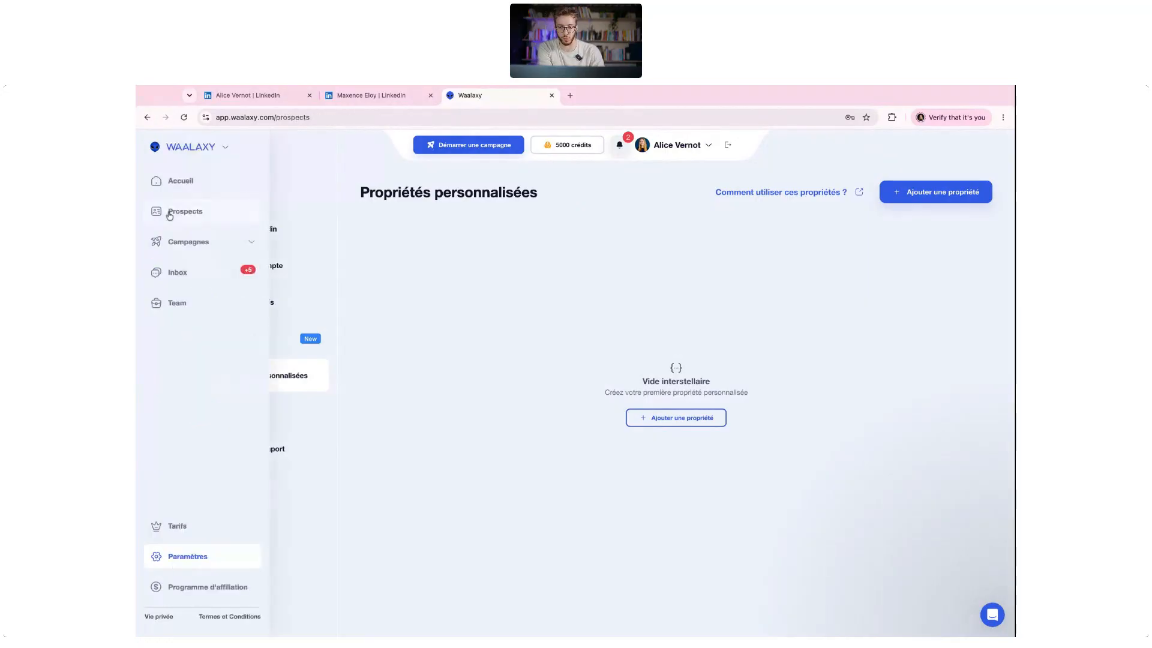
click(234, 378)
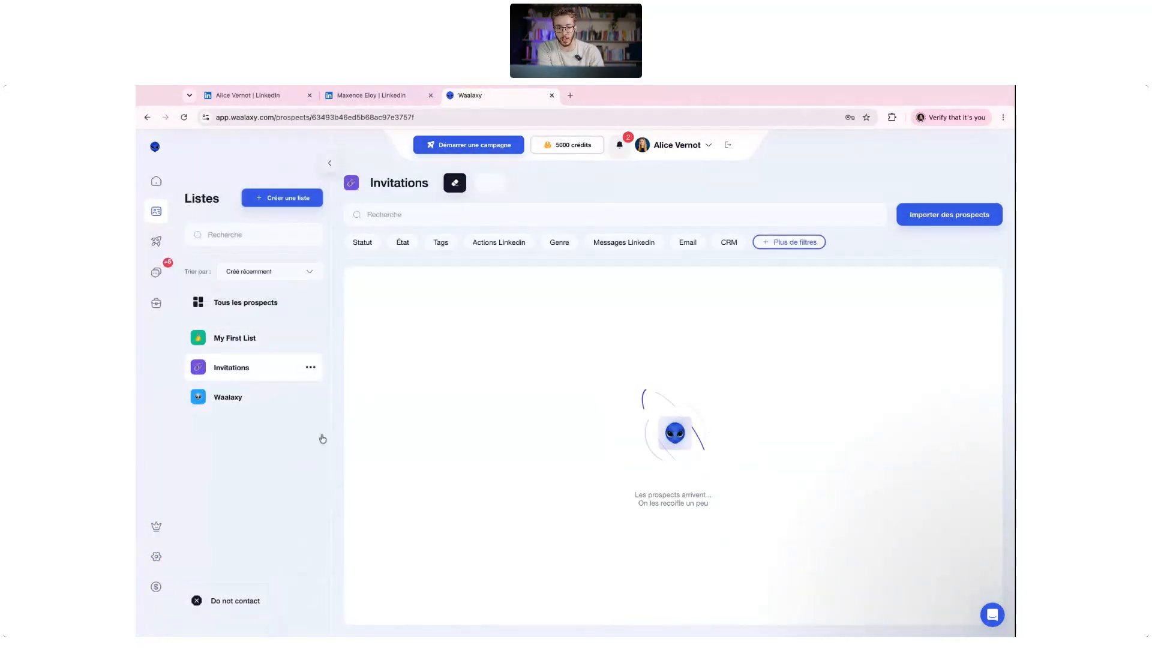
scroll(658, 435, right, 3)
scroll(658, 435, right, 5)
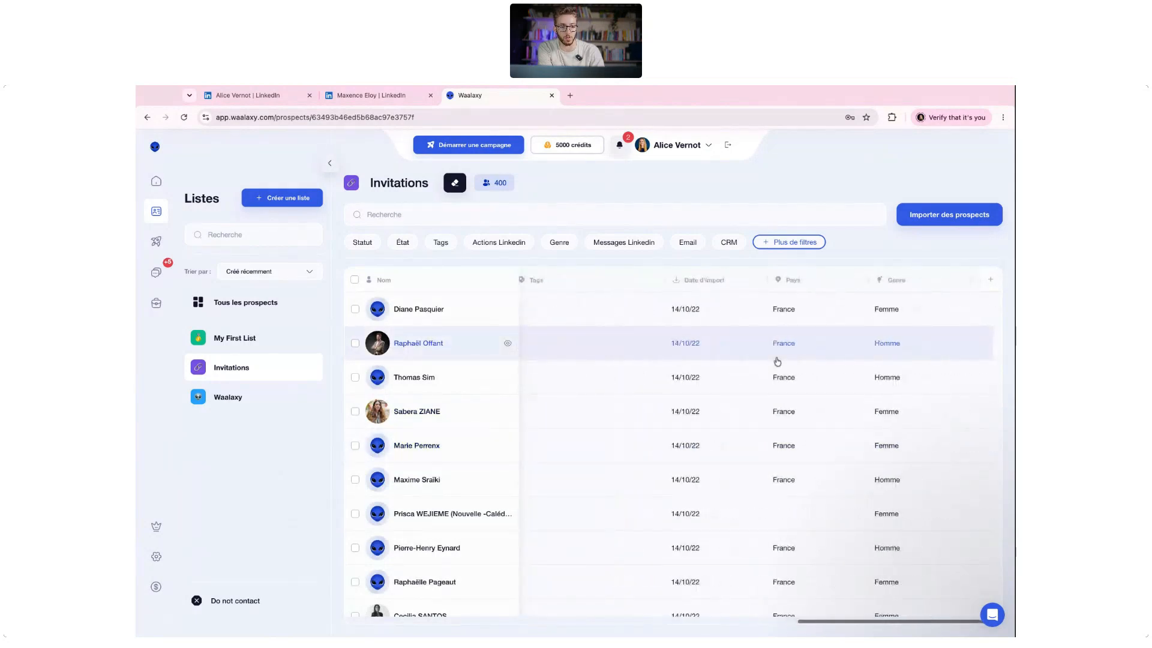
scroll(904, 426, down, 5)
scroll(905, 427, up, 5)
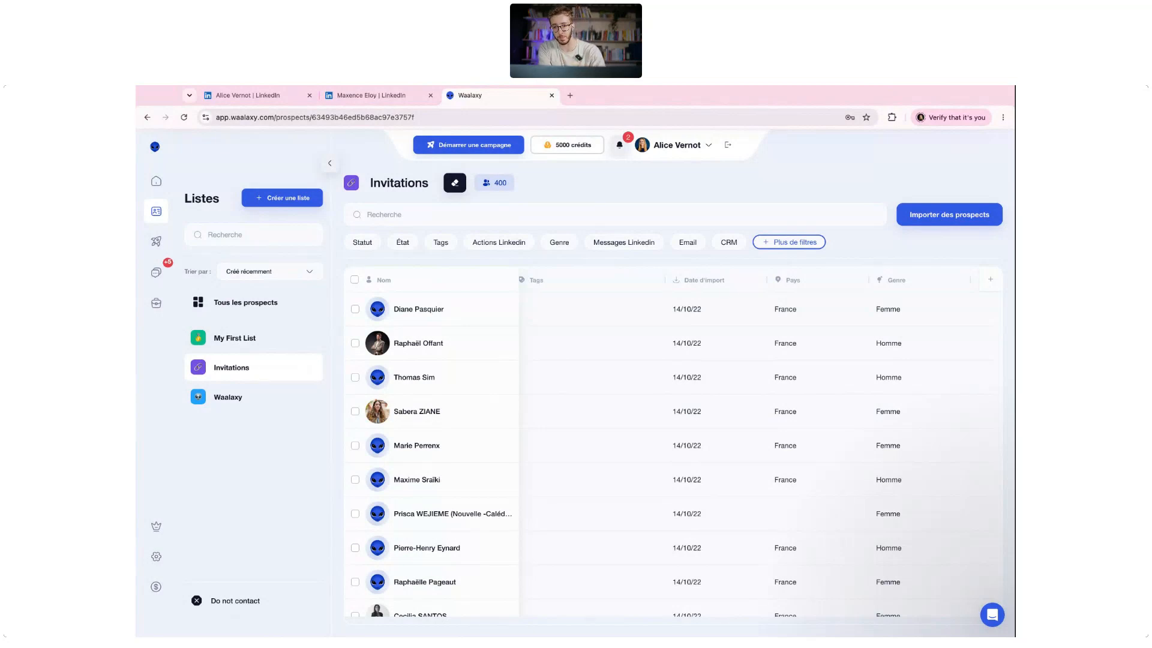
Go back through the home dashboard to the prospect lists and view the professional email column of the Waalaxy list
click(163, 181)
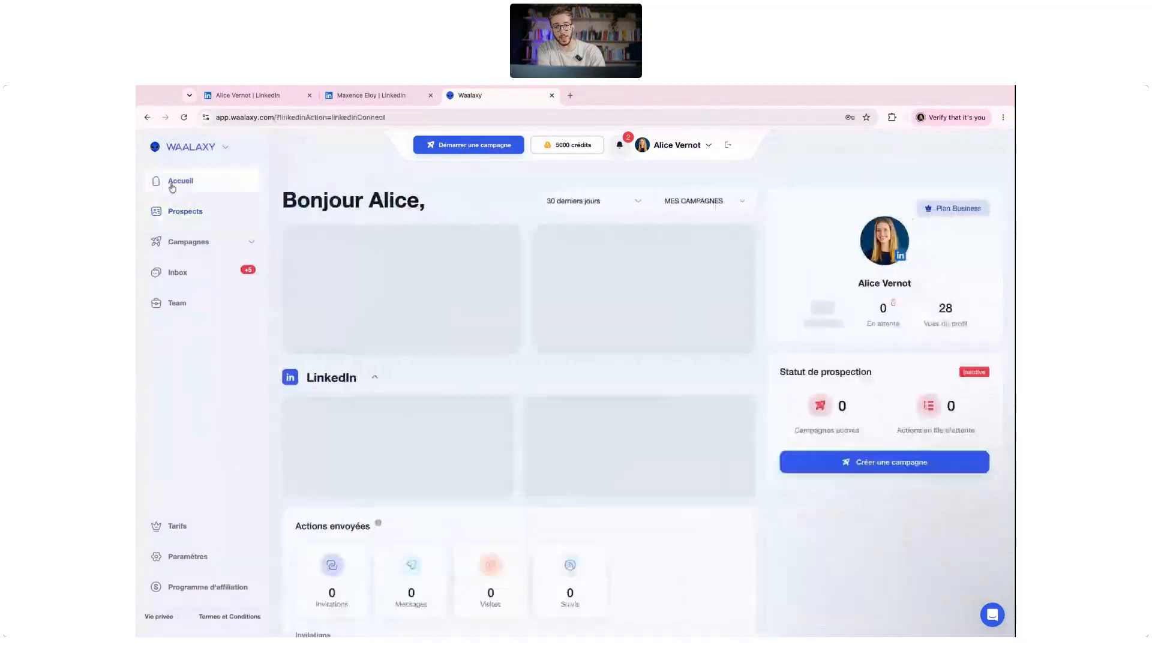
click(195, 214)
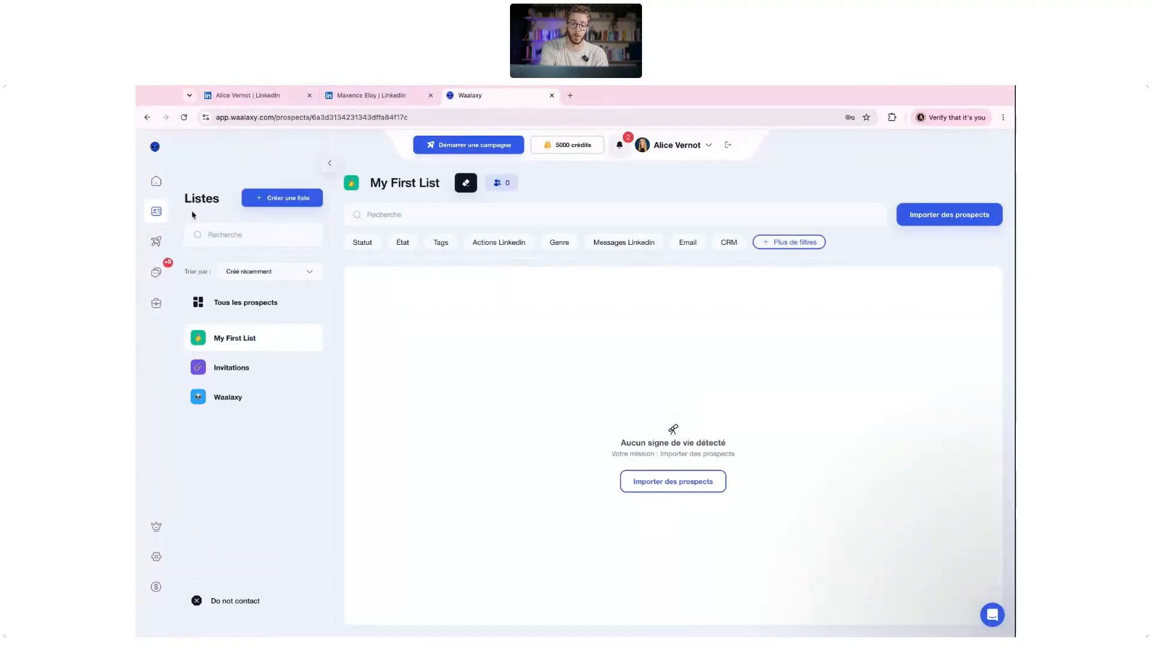
click(252, 368)
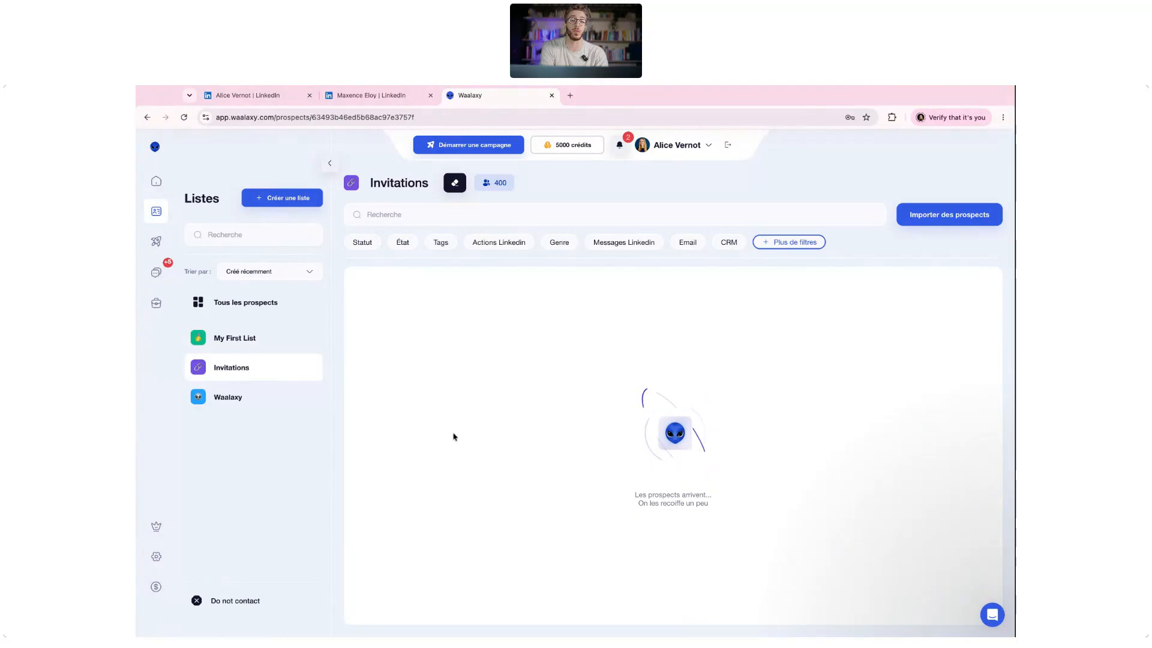
click(238, 398)
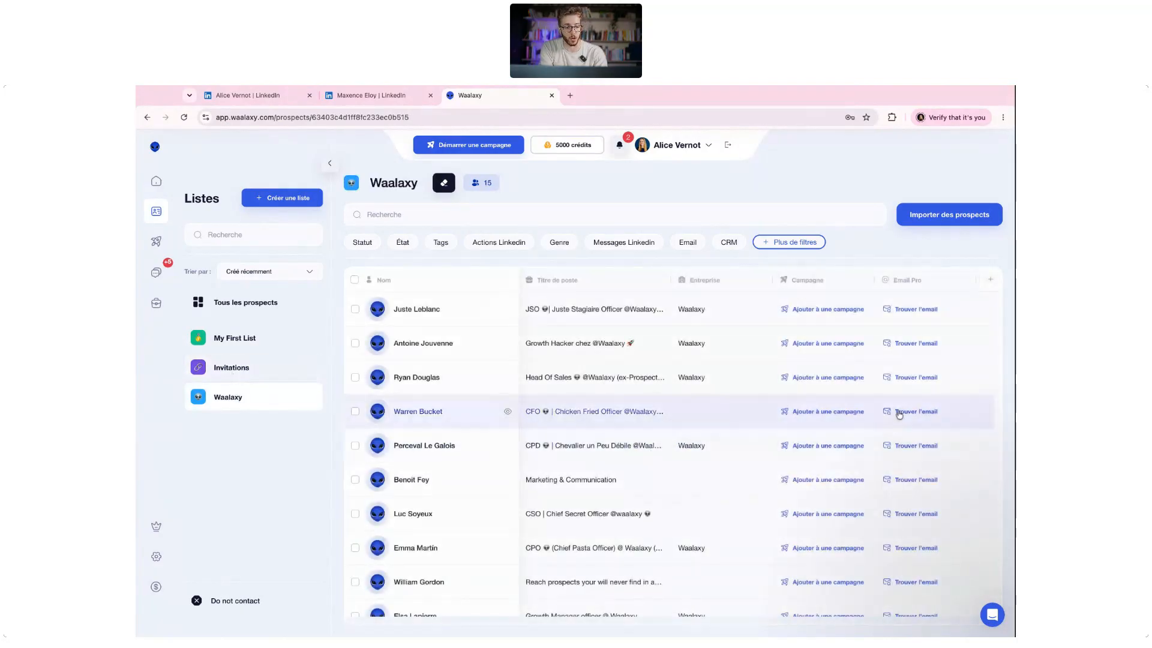
scroll(928, 341, right, 3)
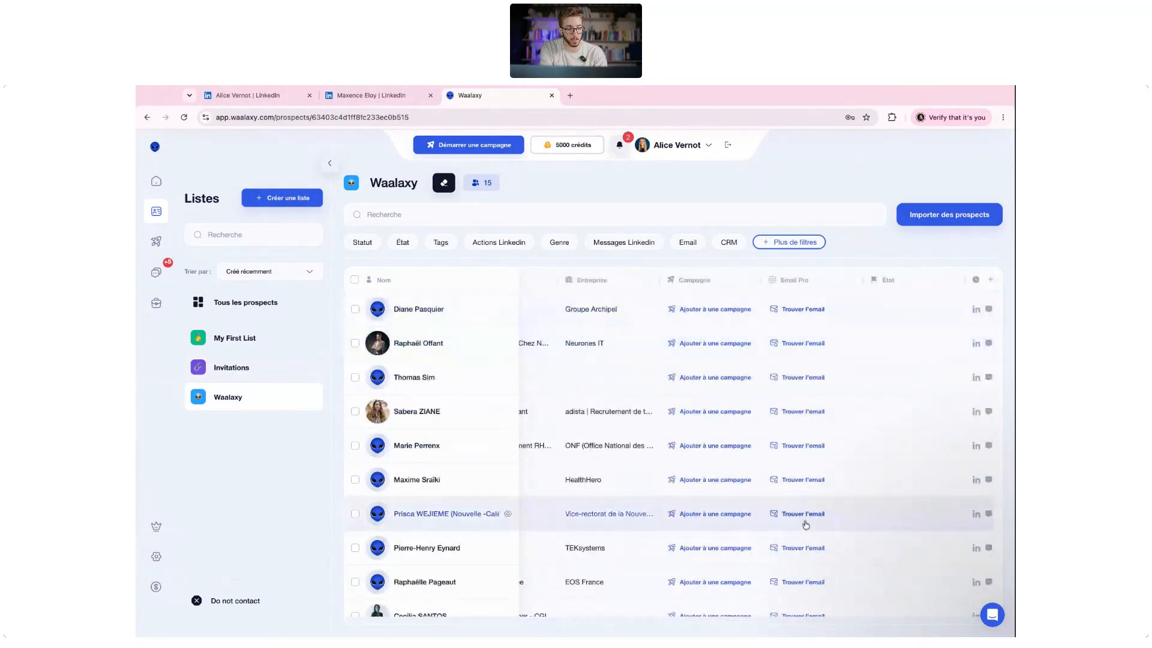
Select all prospects in the Waalaxy list to view the bulk actions, clear the selection and open the Do not contact list
click(354, 279)
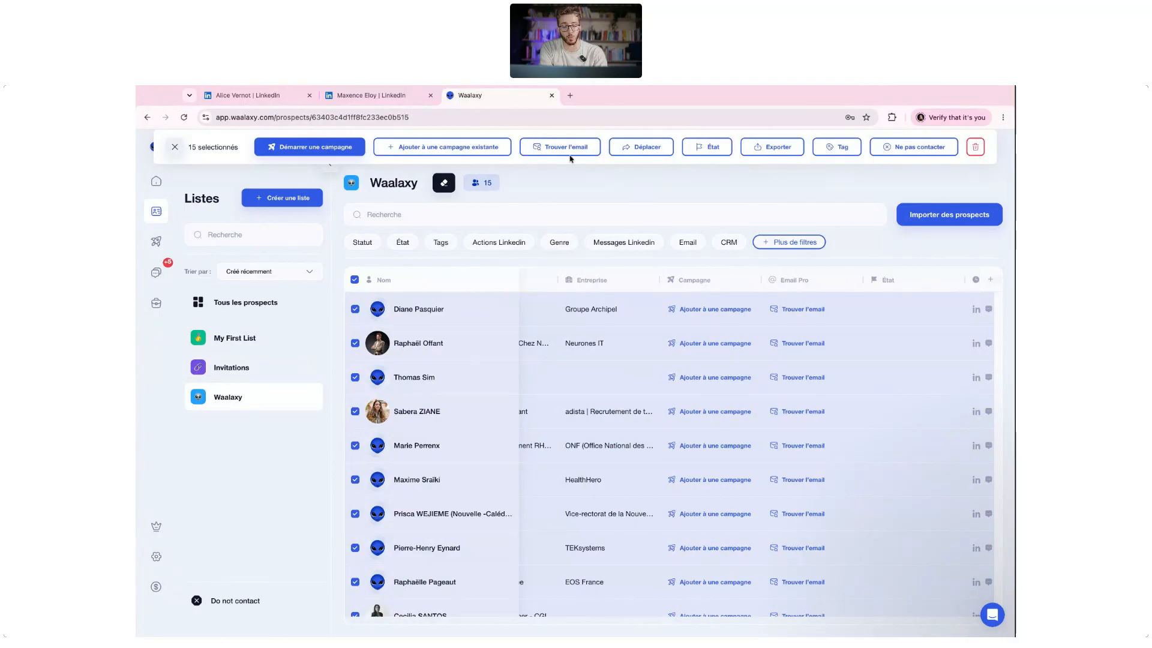
click(354, 280)
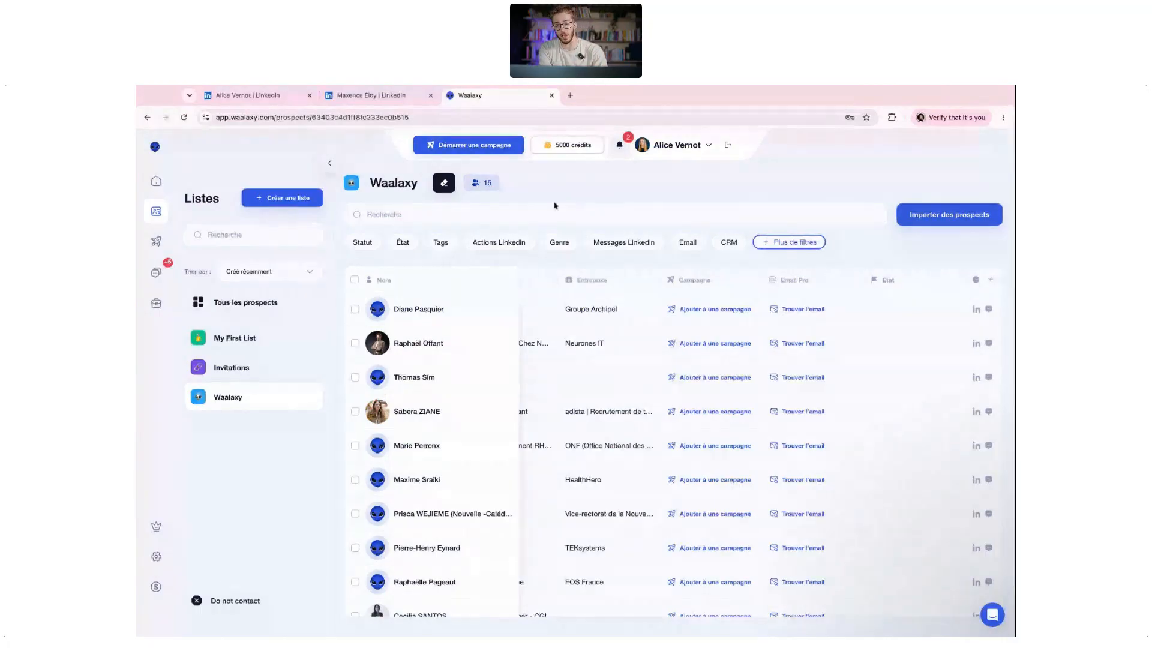
click(256, 603)
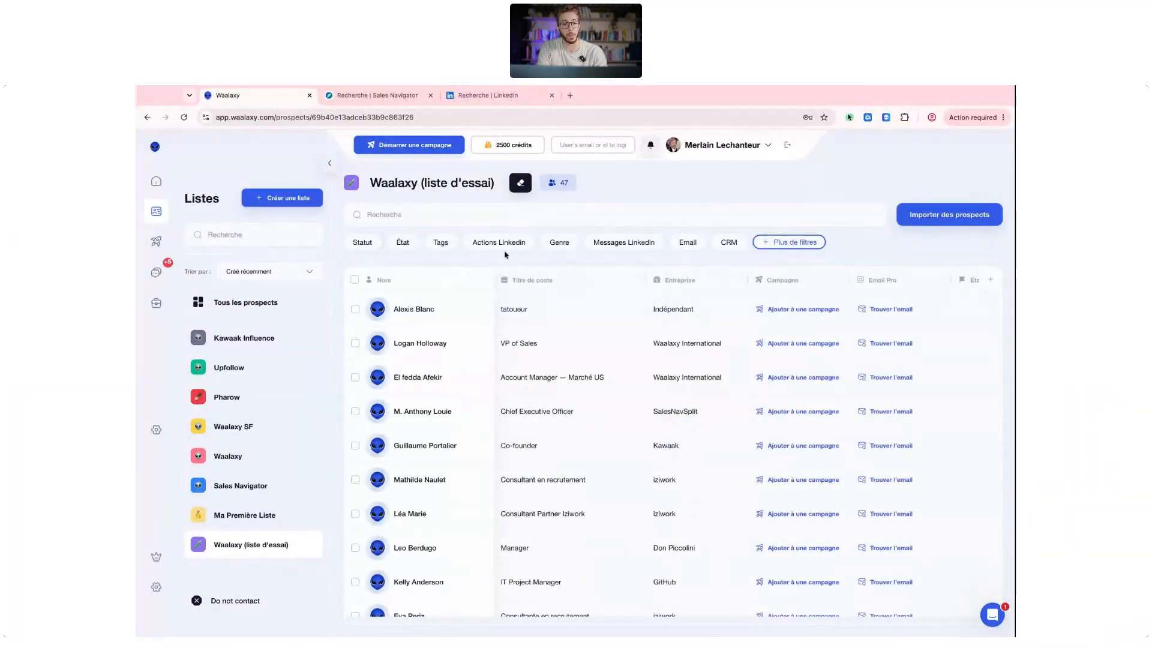
Filter the Waalaxy (liste d'essai) list by LinkedIn messages "N'a pas répondu" and select all matching prospects
scroll(635, 257, up, 5)
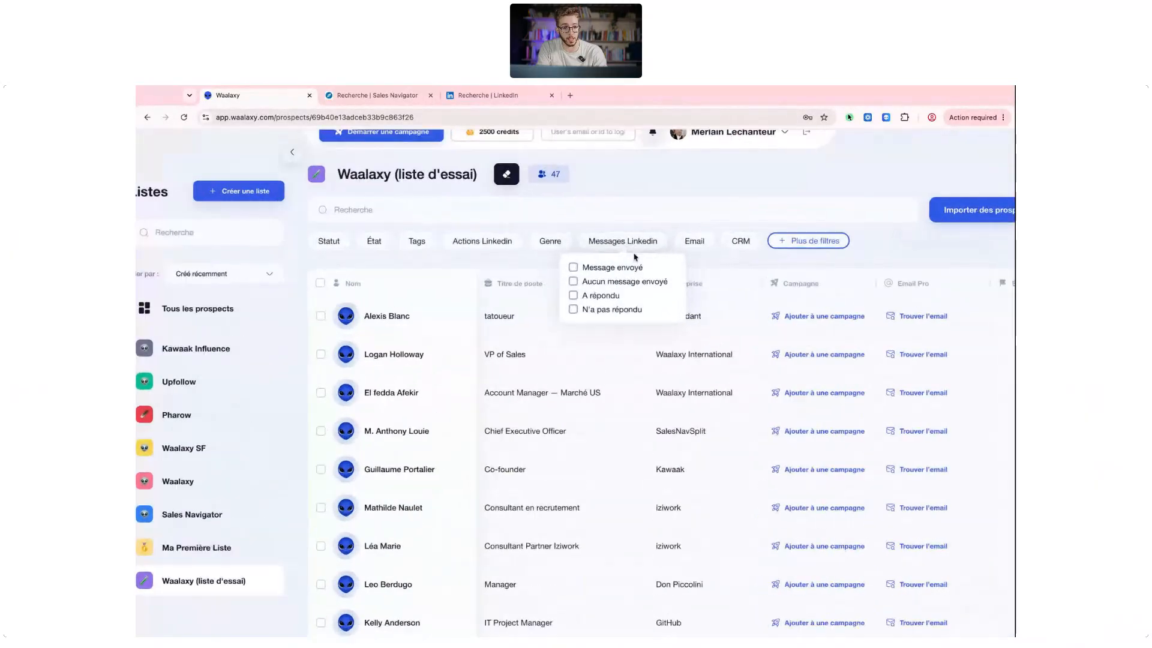
click(587, 334)
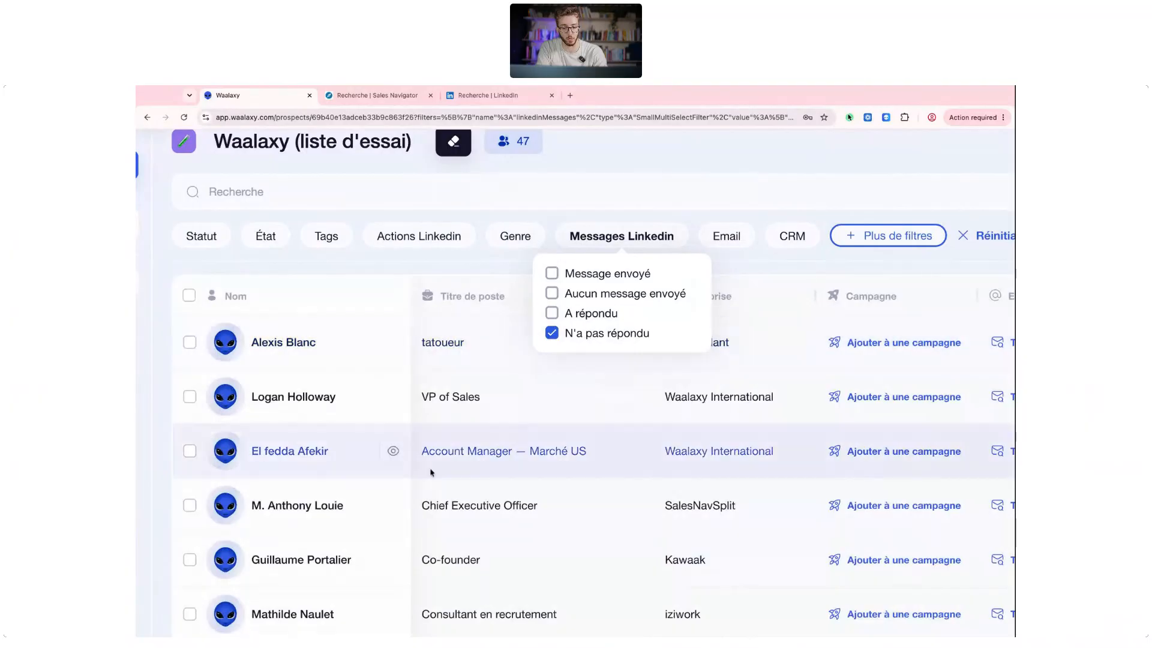
scroll(427, 470, down, 5)
click(354, 280)
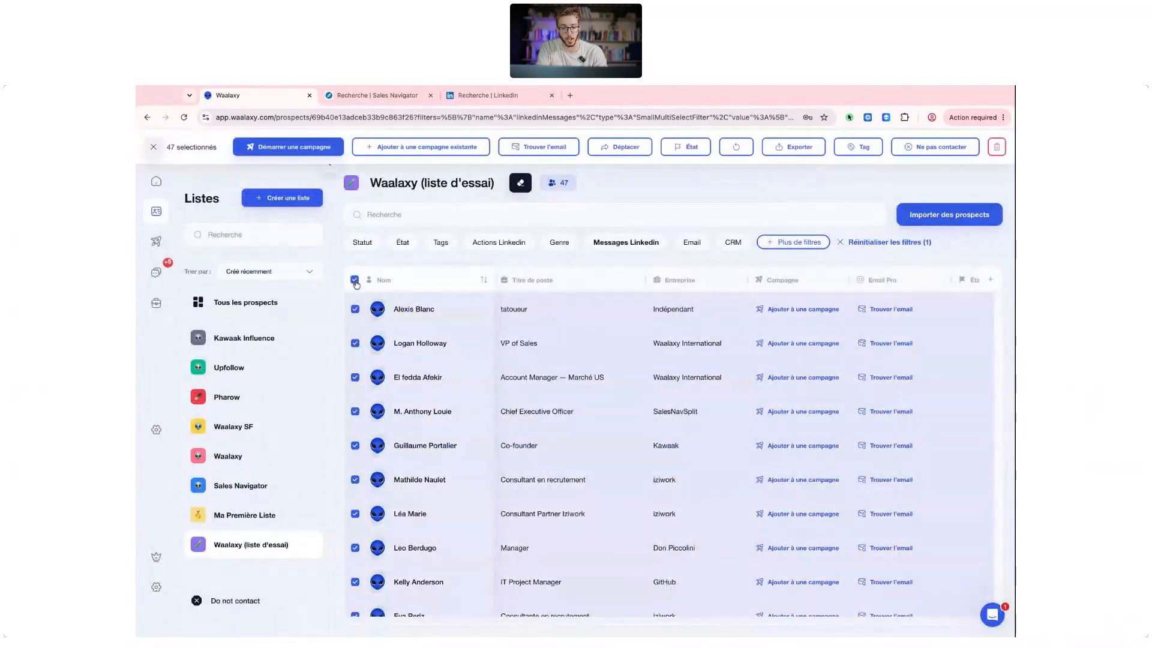